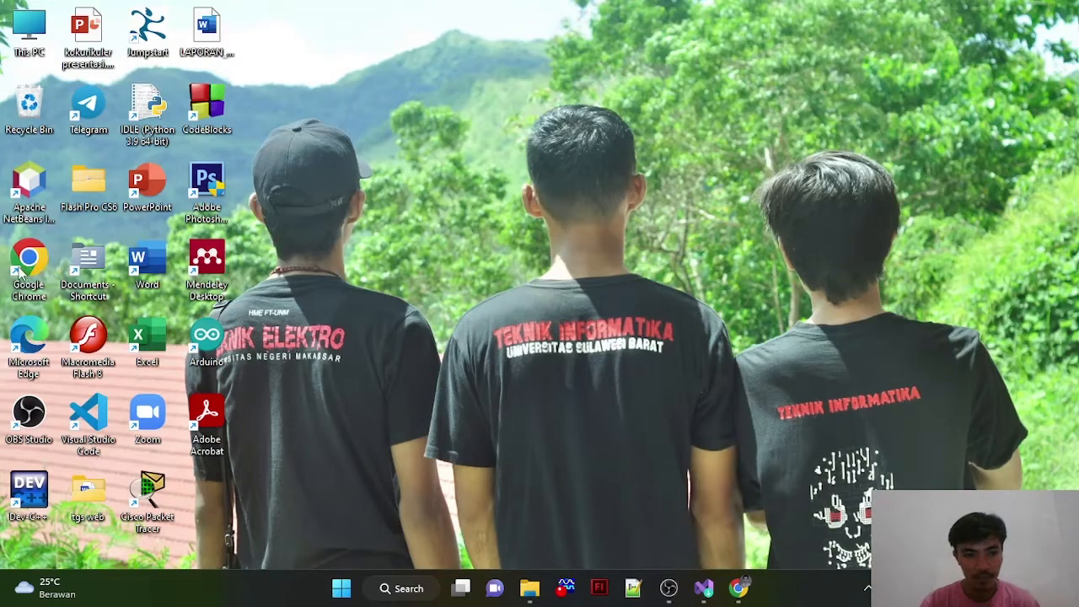
Step: Switch to Chrome, search the web for "download visual studio" and open Microsoft's Visual Studio Tools downloads page
left_click(739, 589)
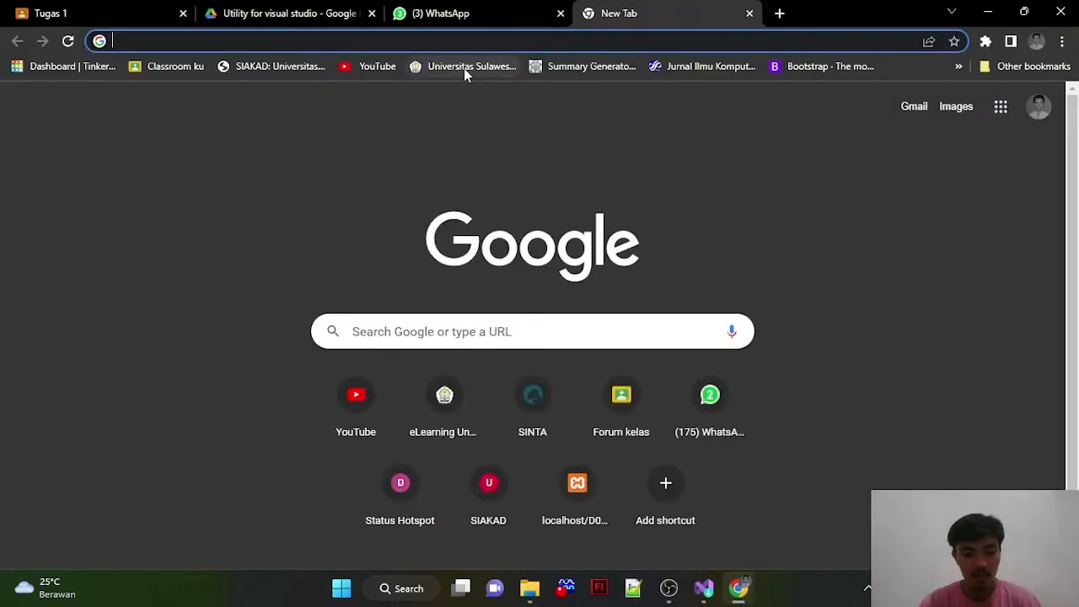
type("D")
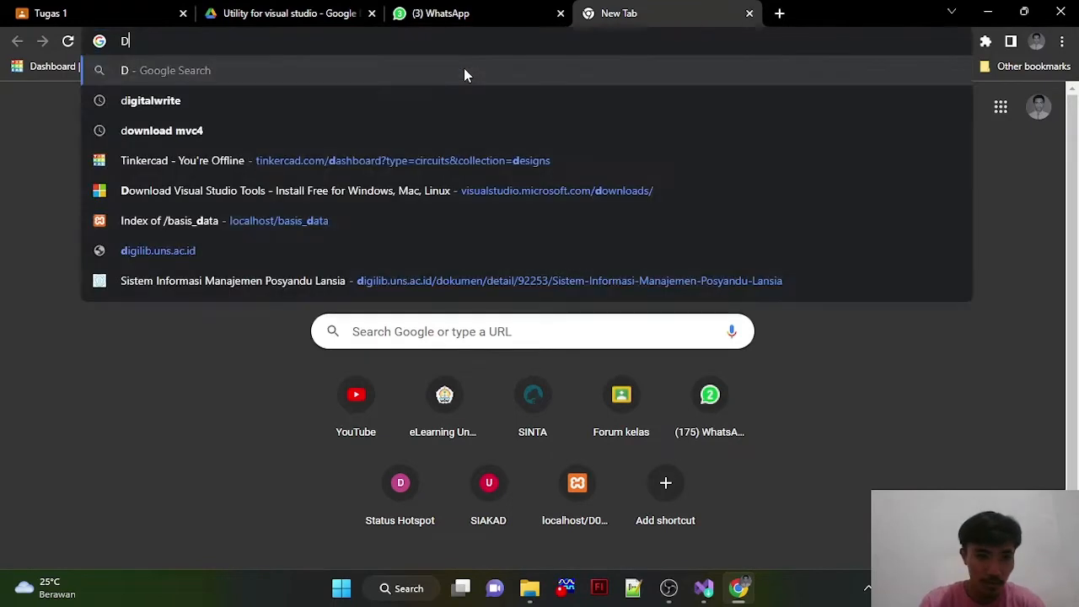
type("O")
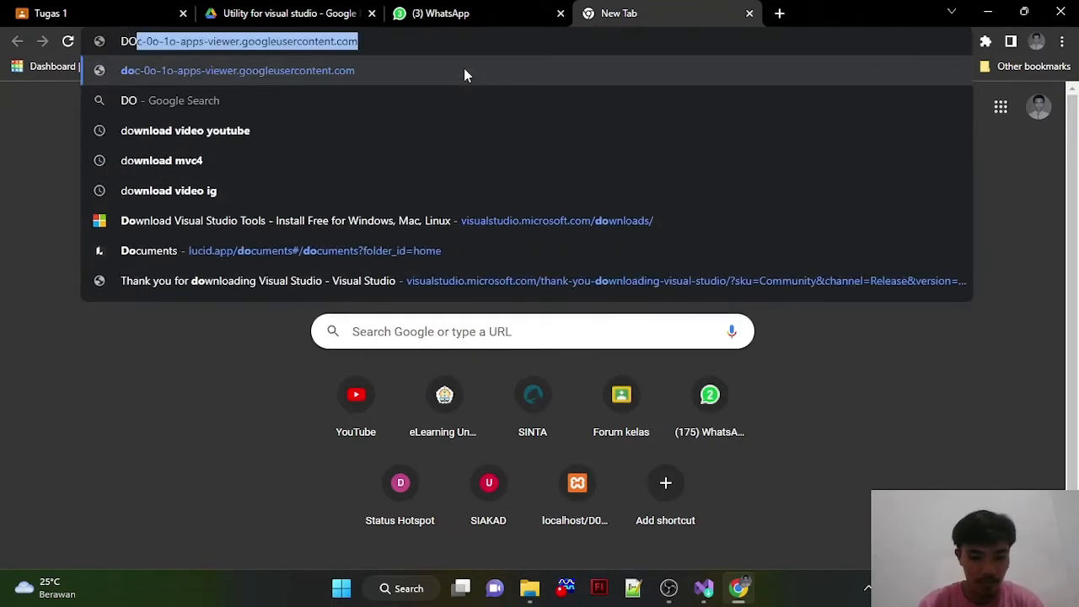
key("BackSpace")
key("BackSpace")
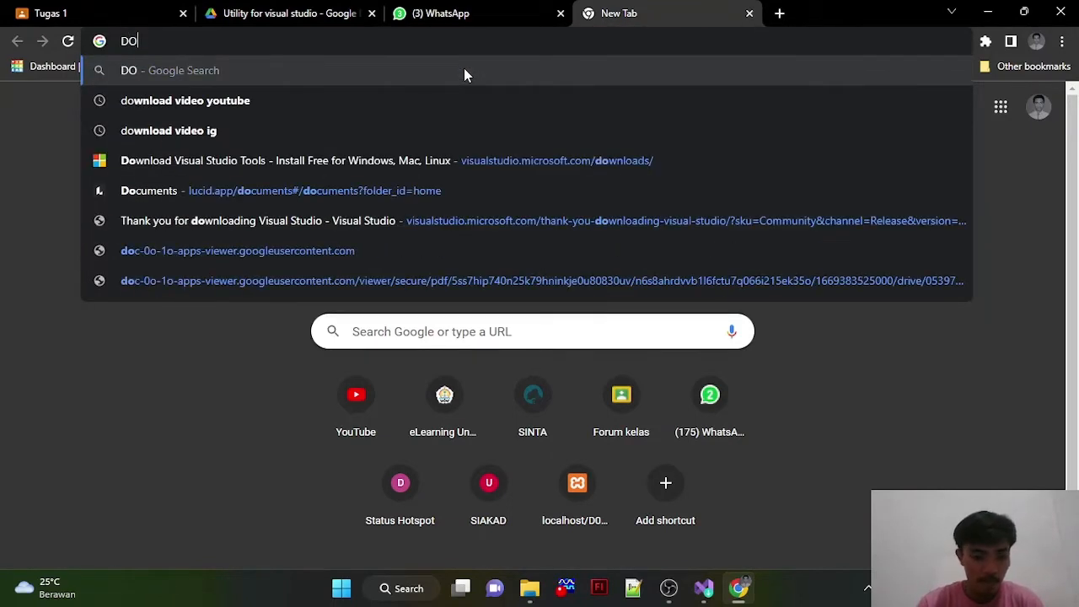
type("owl")
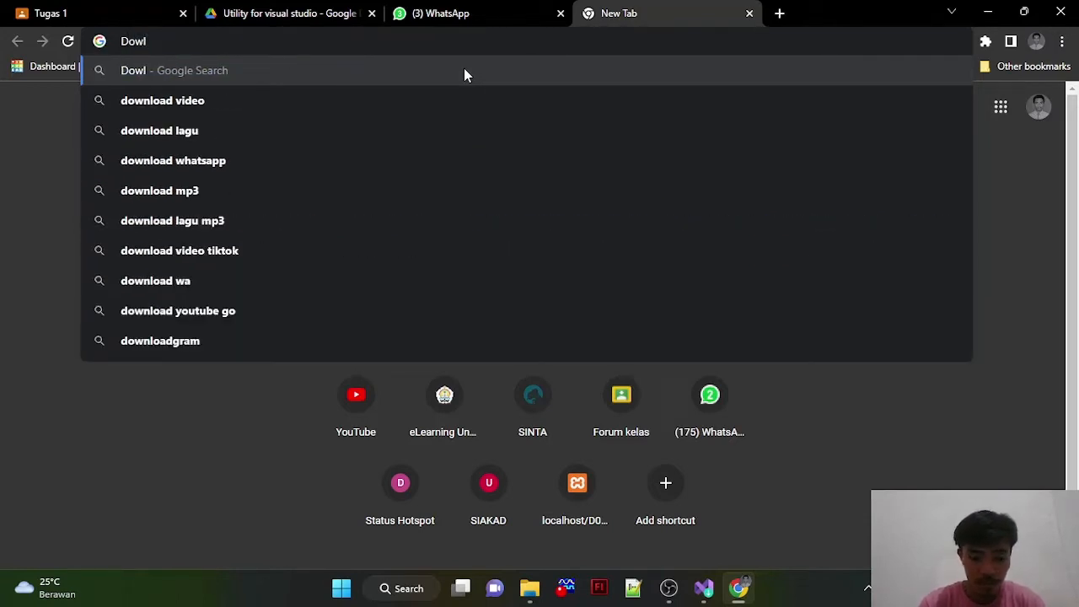
type("oad")
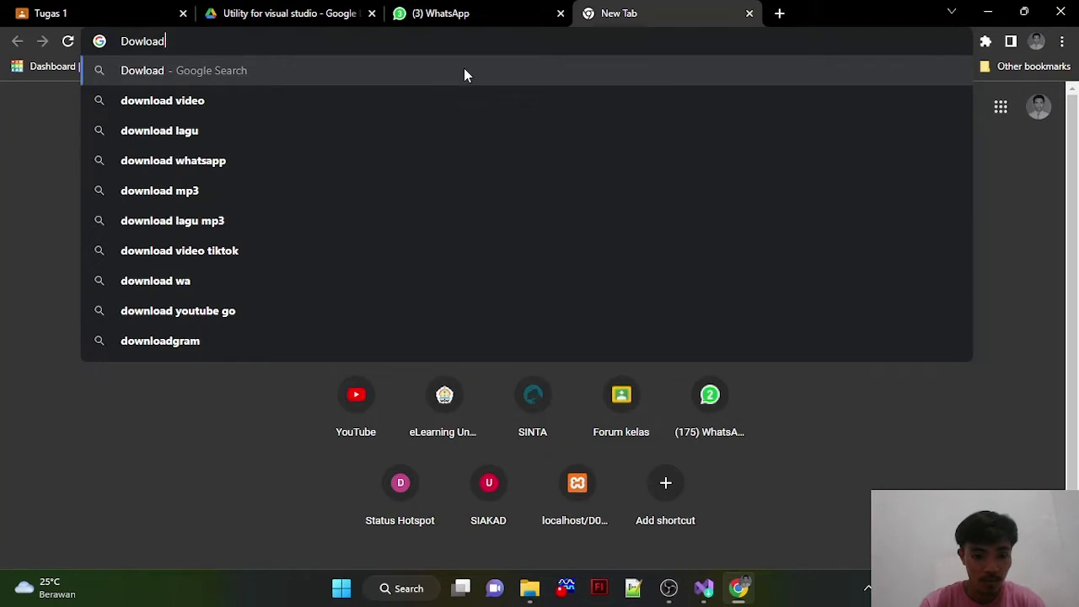
type(" visual")
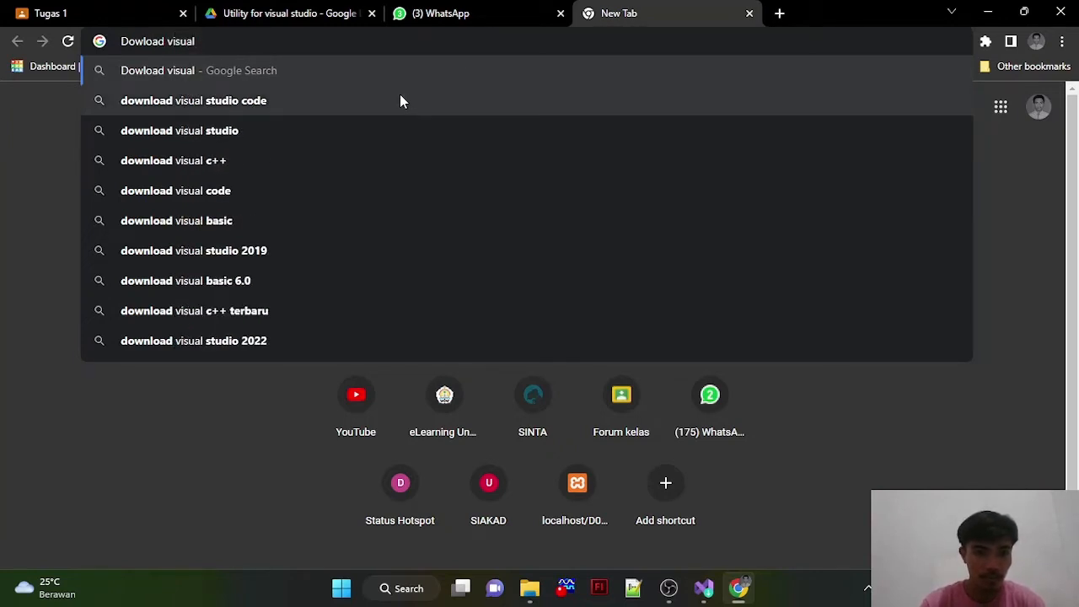
left_click(310, 142)
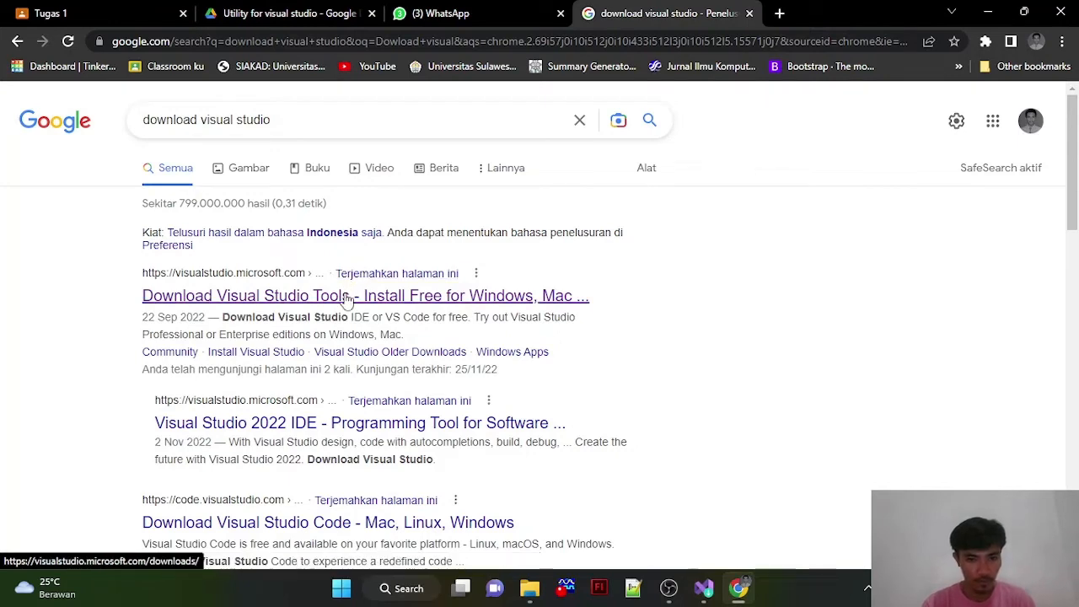
left_click(347, 297)
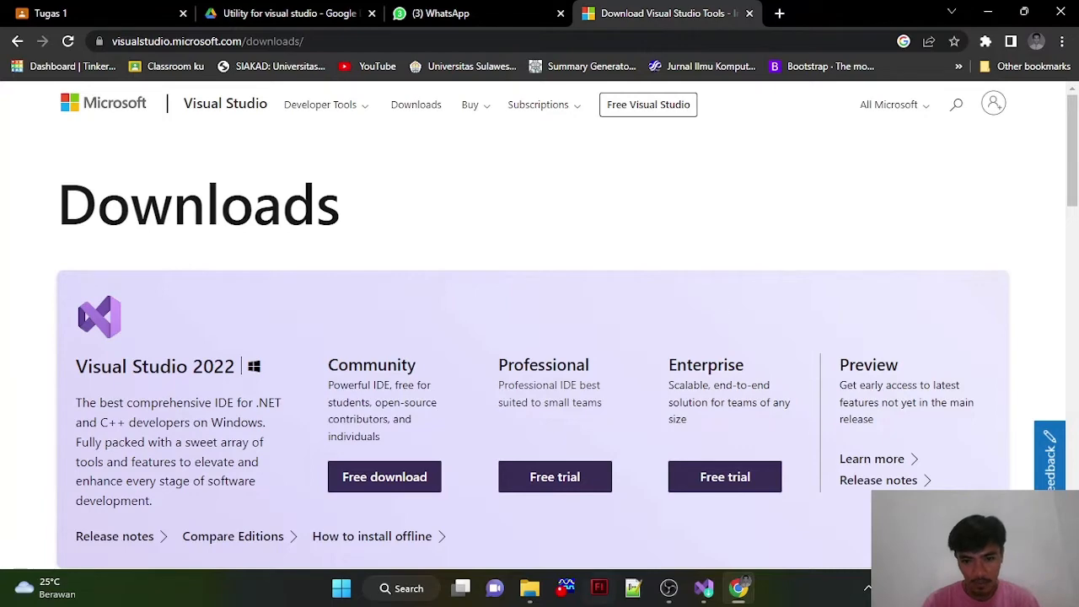
Step: Switch to File Explorer and view the Downloads folder containing the Visual Studio setup file
mouse_move(529, 587)
left_click(529, 505)
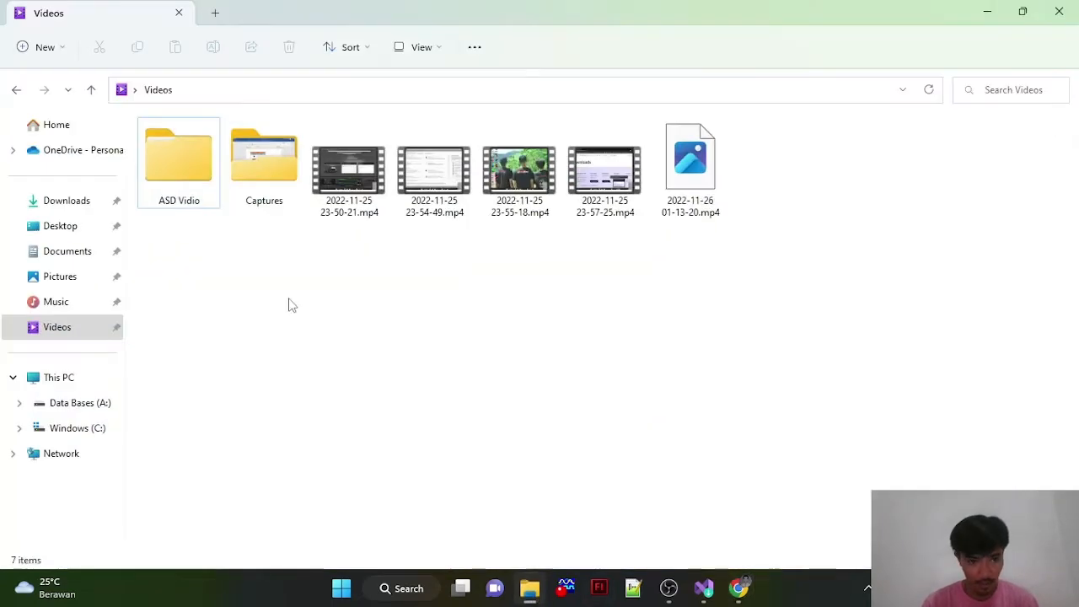
left_click(69, 206)
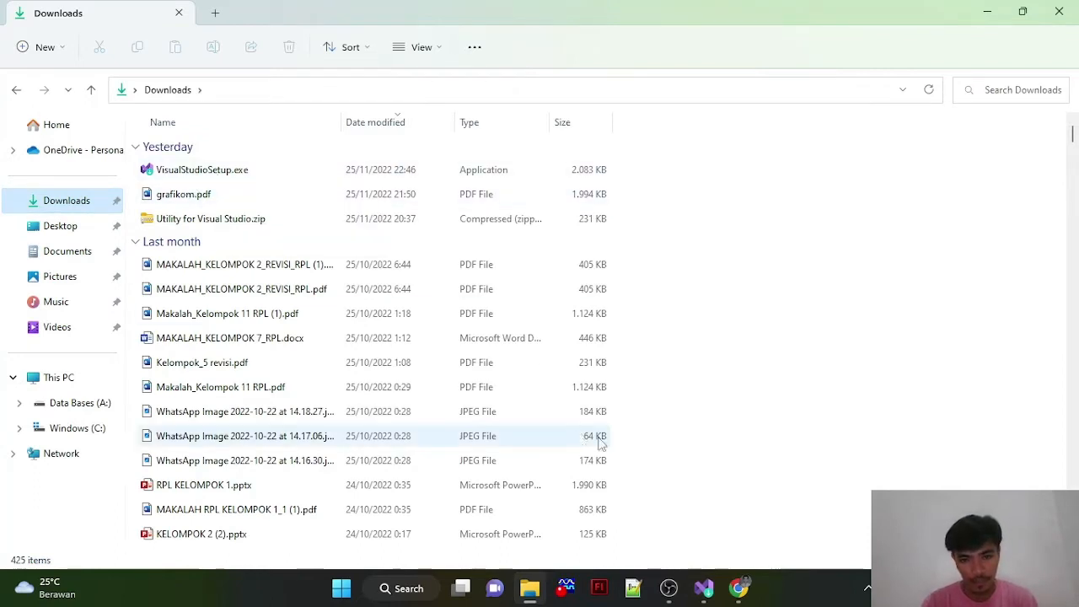
Step: Switch to Visual Studio Installer, dismiss the workload modification dialog and launch Visual Studio Community 2022
left_click(708, 580)
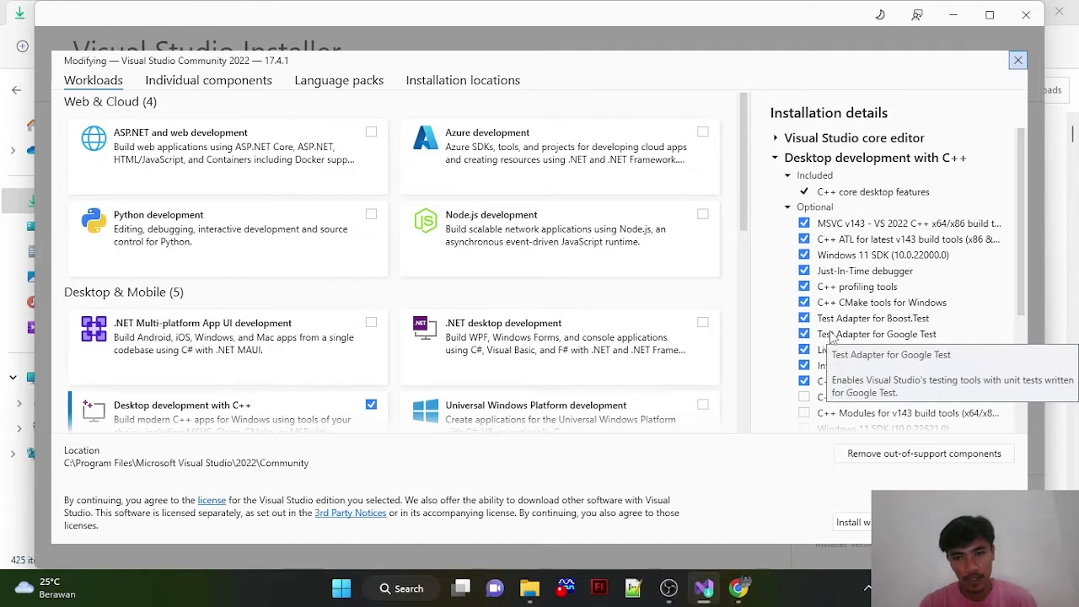
left_click(1016, 62)
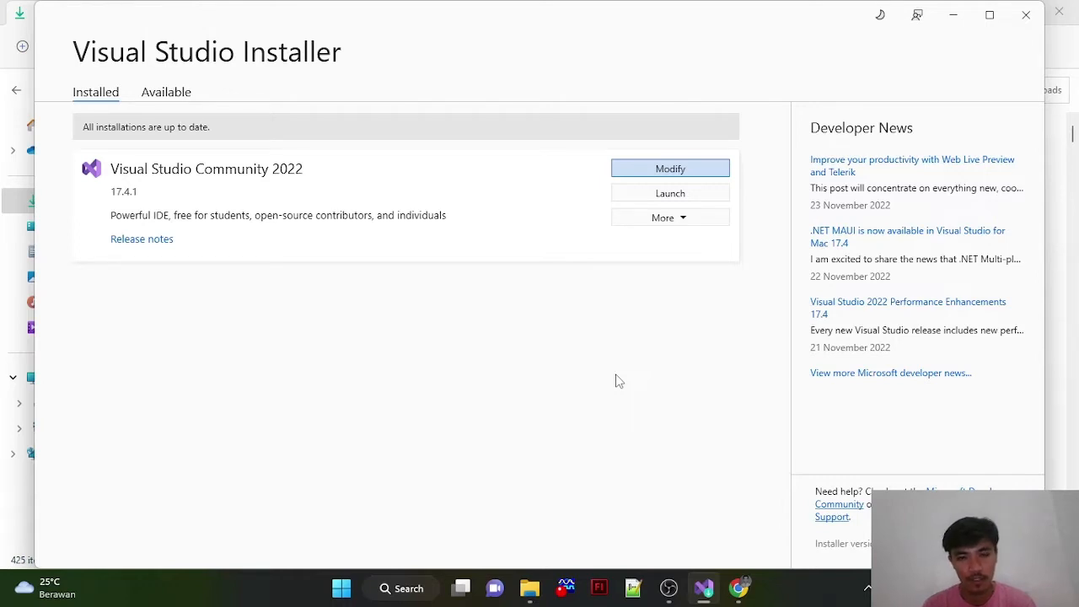
left_click(687, 193)
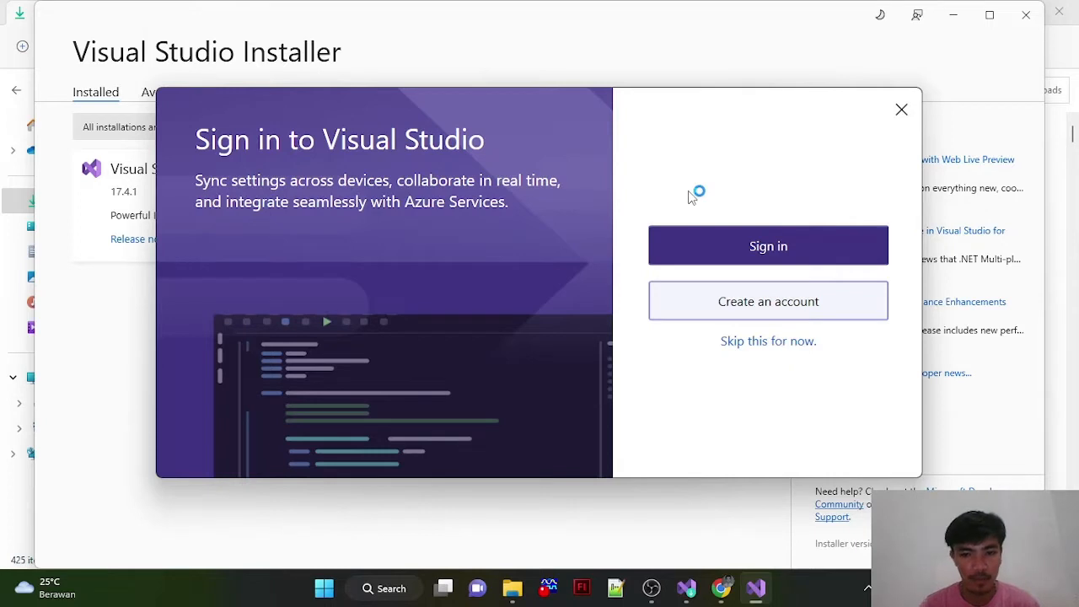
Step: Skip signing in and start Visual Studio with the Visual C++ development settings and the Dark theme
left_click(753, 342)
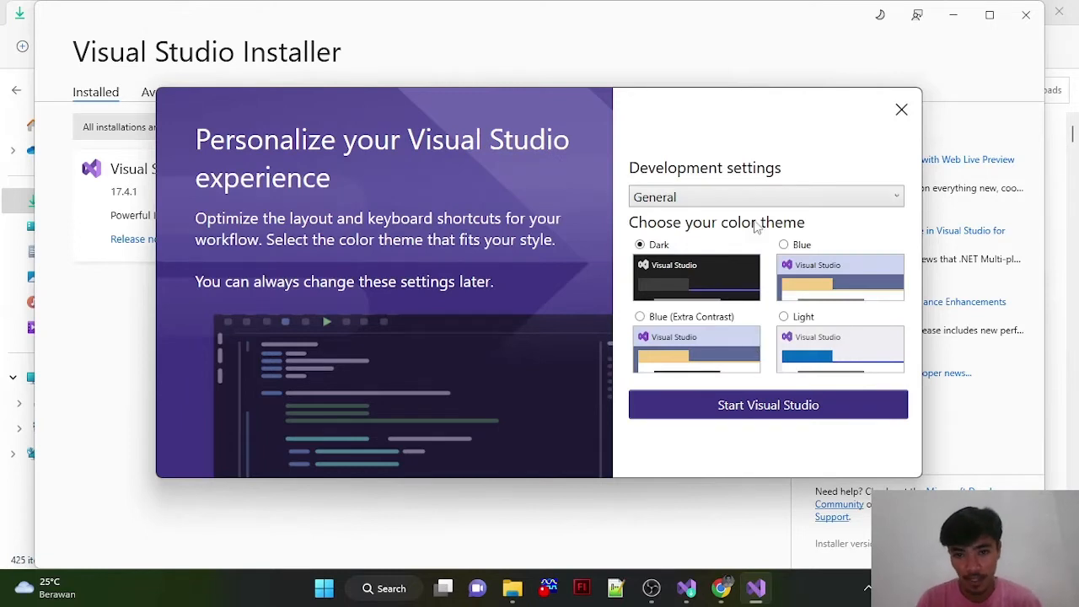
left_click(857, 204)
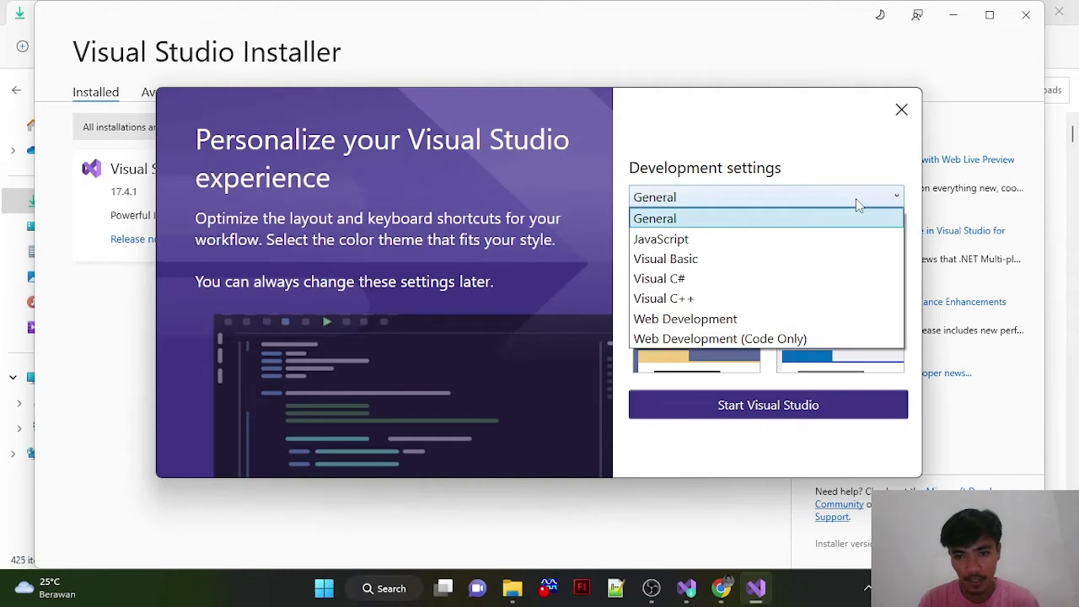
left_click(725, 298)
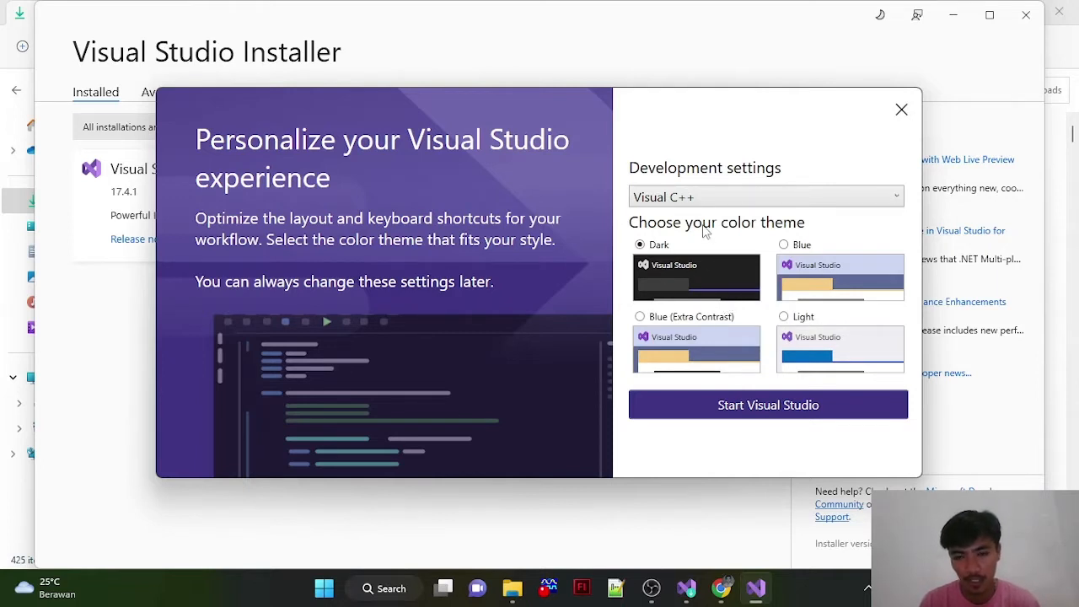
left_click(816, 413)
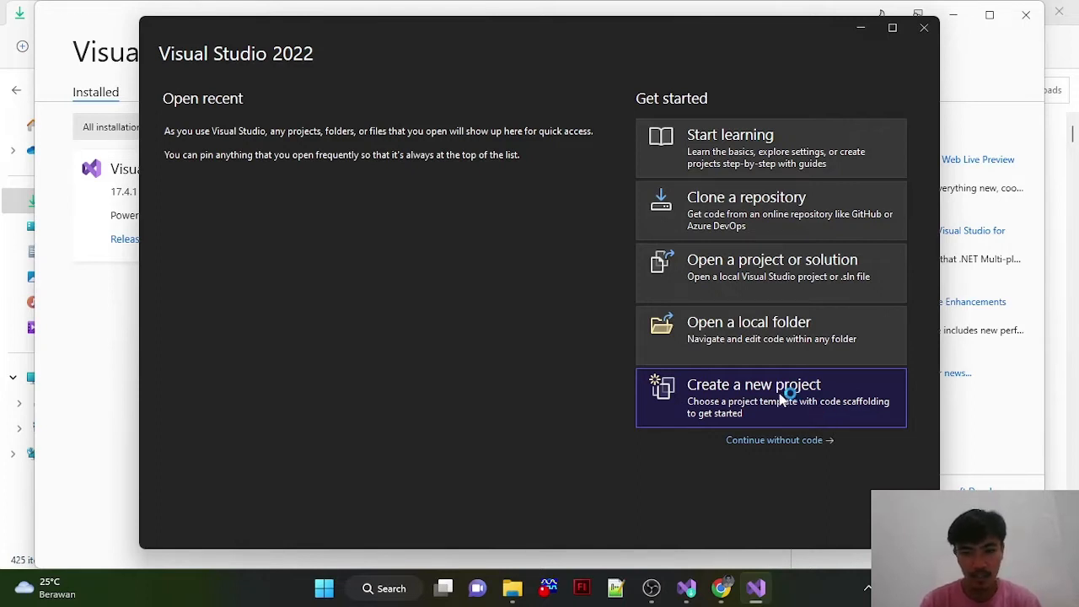
Step: Begin a new project based on the C++ Empty Project template
left_click(778, 394)
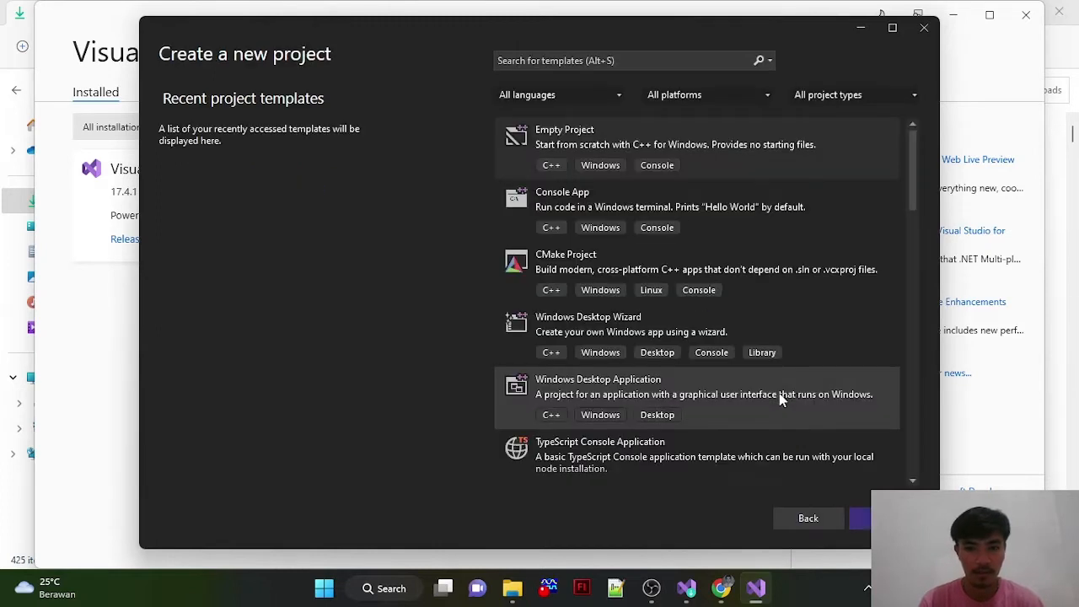
left_click(556, 146)
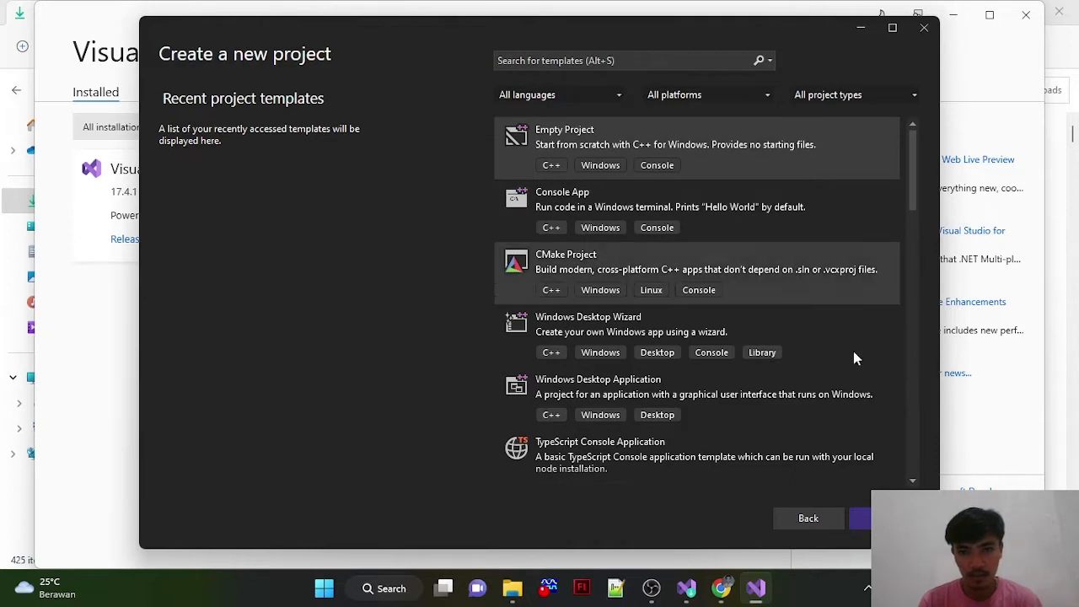
left_click(860, 517)
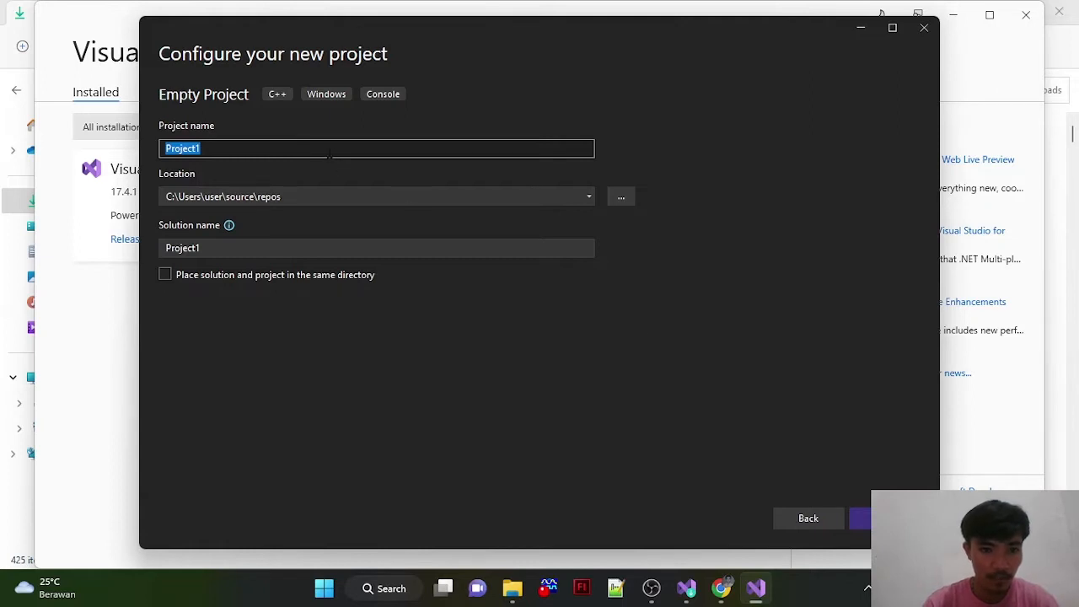
Step: Name the project "Project" followed directly by the author's first name, without the default number
left_click(328, 150)
key("BackSpace")
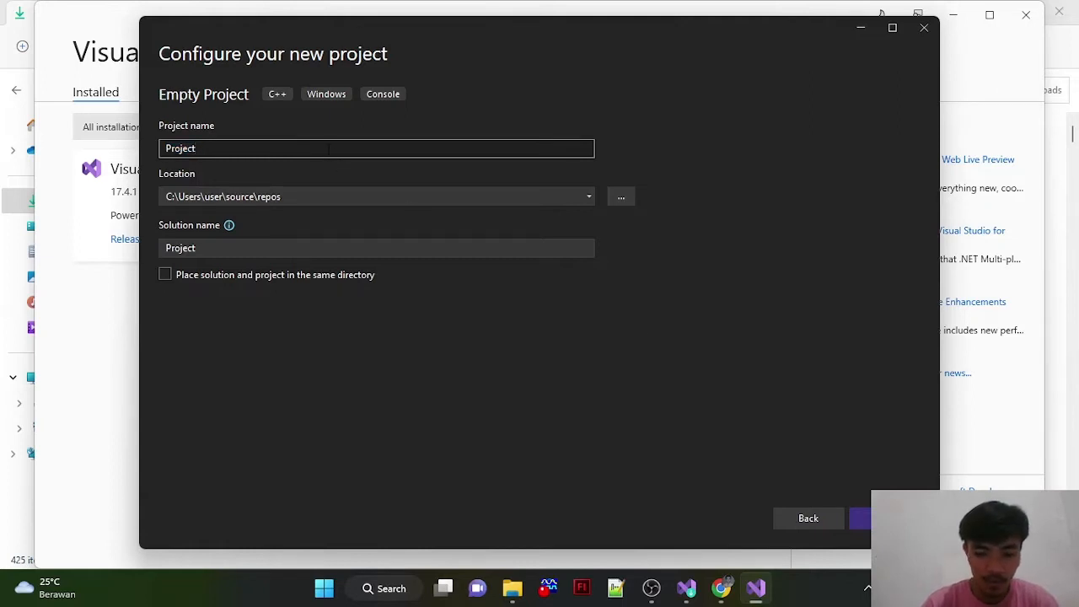
type("lutfi")
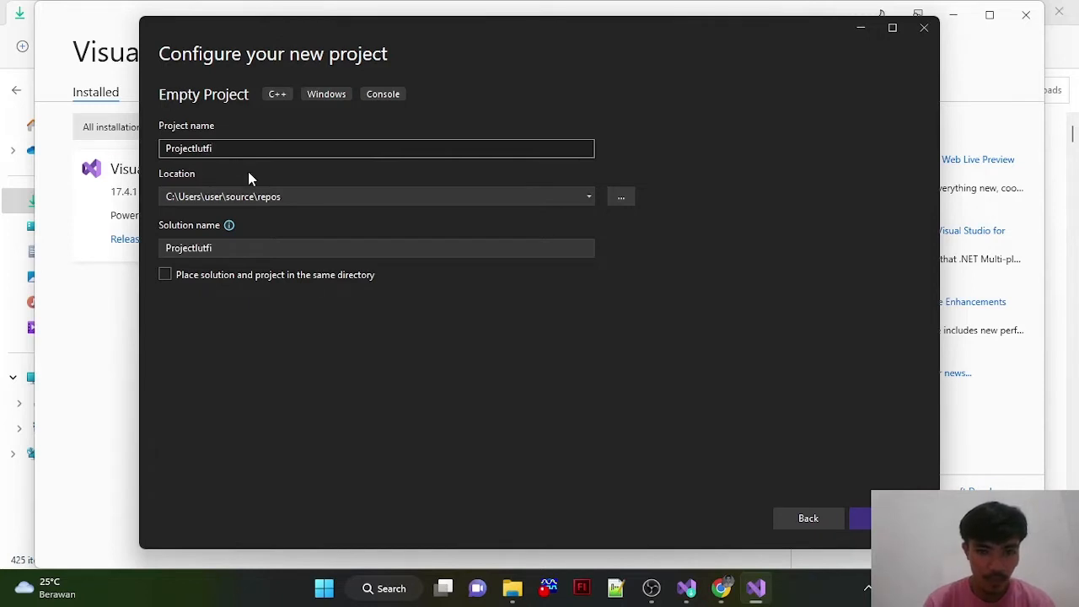
Step: Set the project location to the GRAFIKOM folder in Documents and create the project
left_click(627, 201)
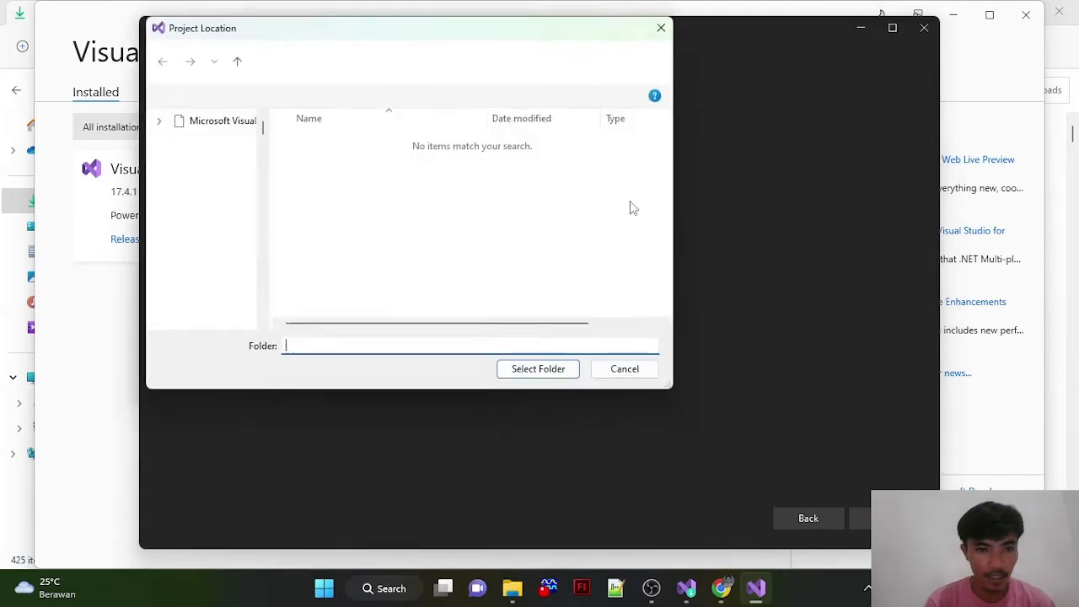
left_click(214, 224)
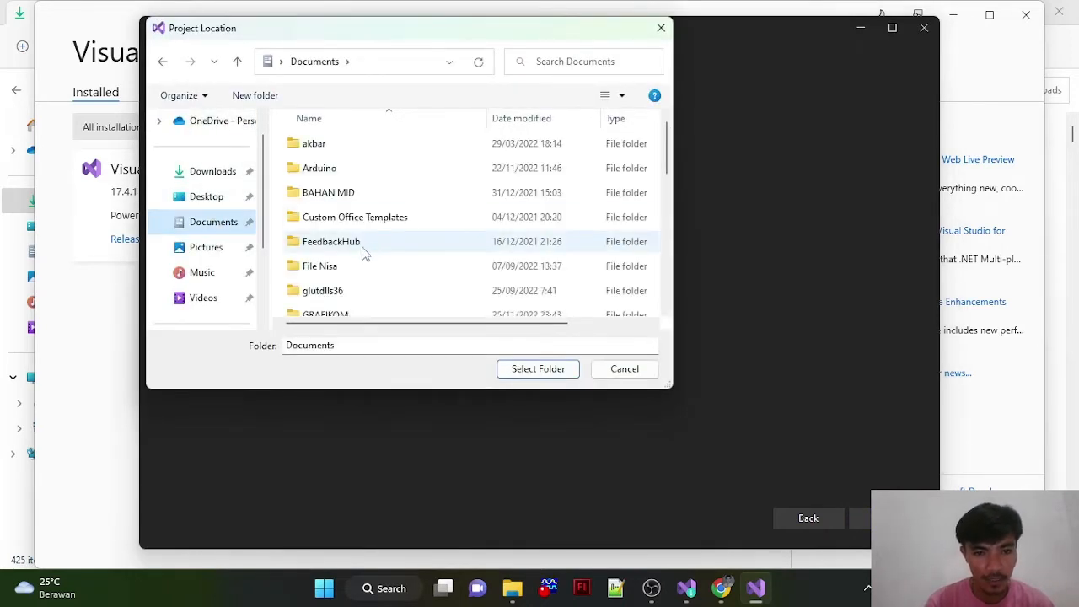
scroll(363, 256, "down", 1)
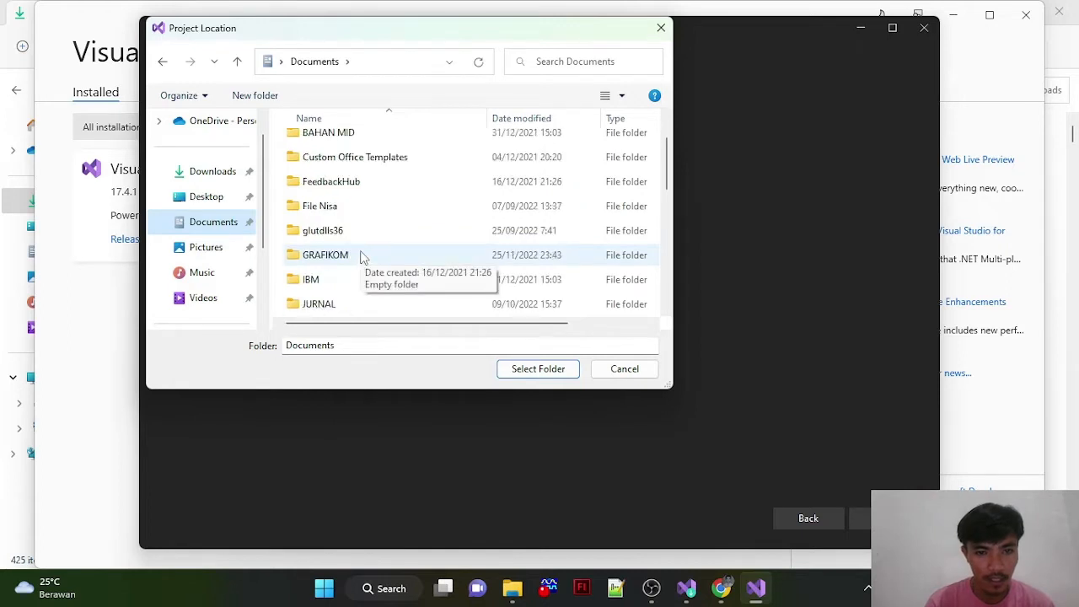
left_click(362, 256)
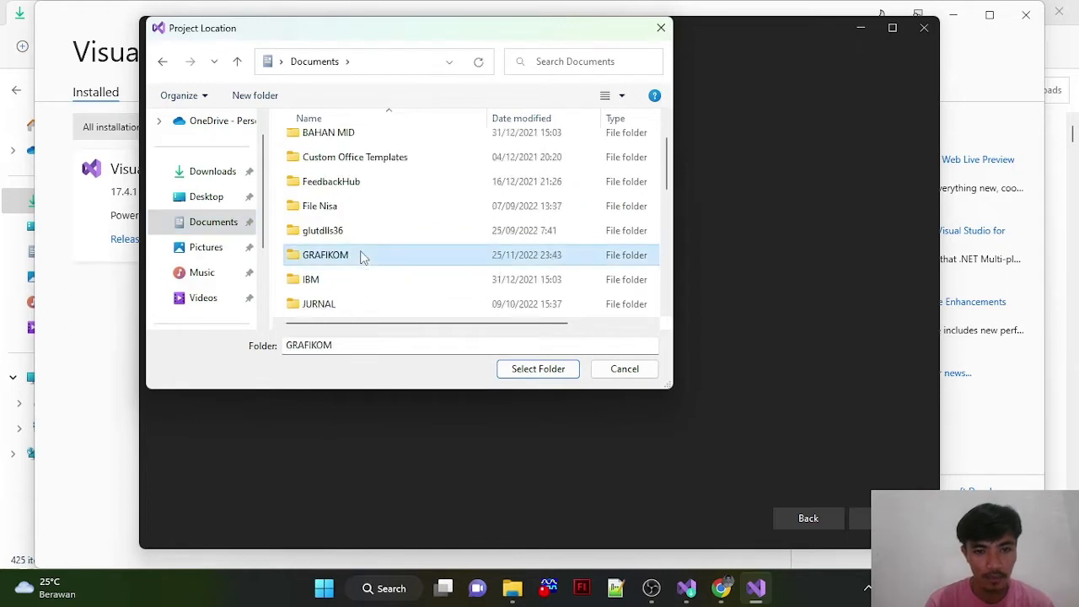
left_click(539, 369)
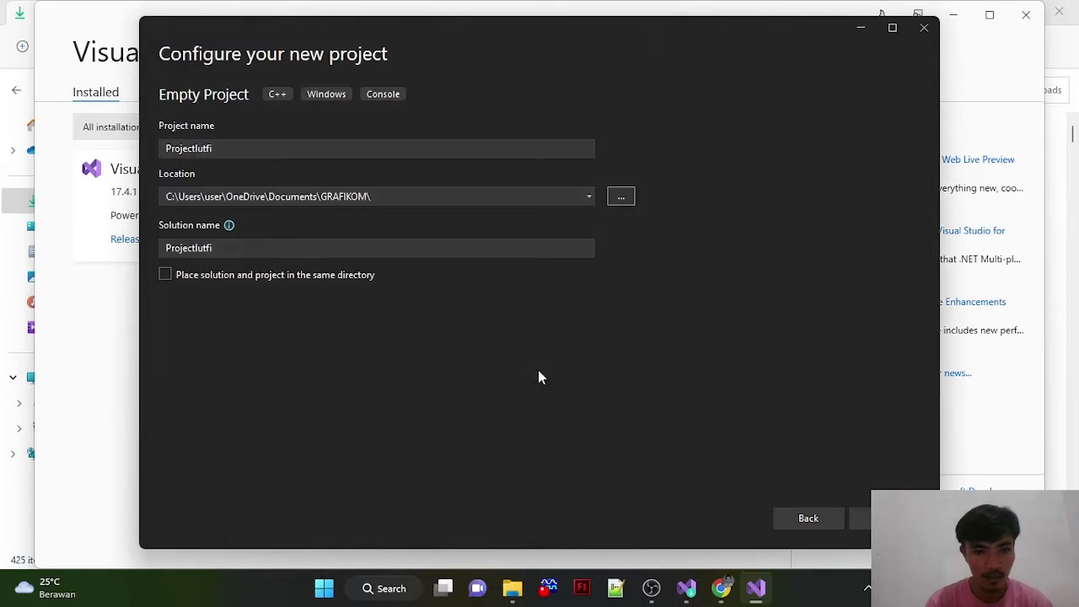
left_click(884, 519)
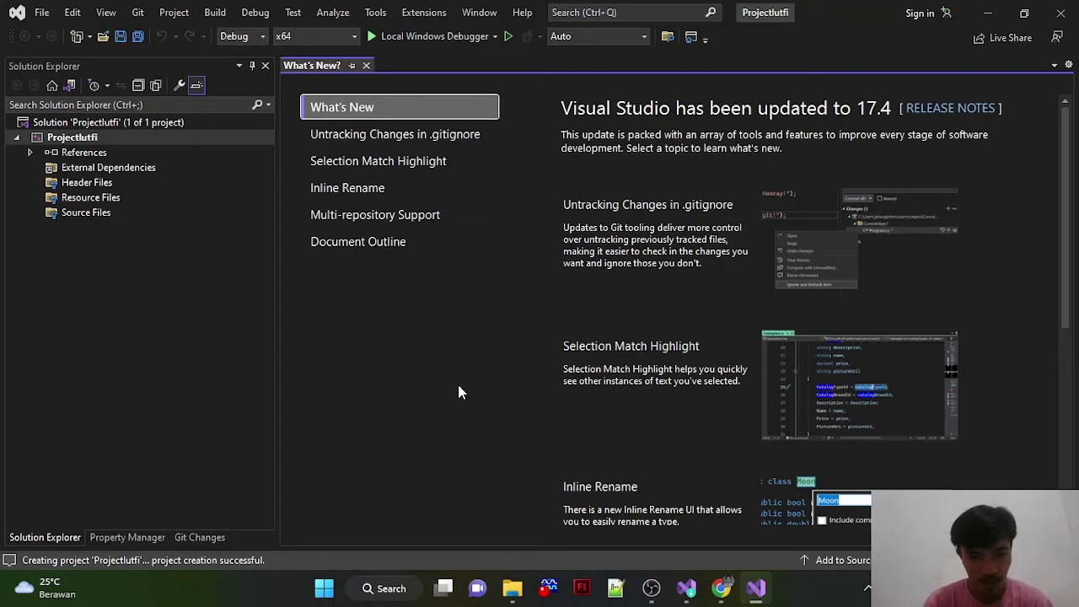
Step: Switch to File Explorer and open the Utility for Visual Studio folder inside Documents > GRAFIKOM
mouse_move(523, 591)
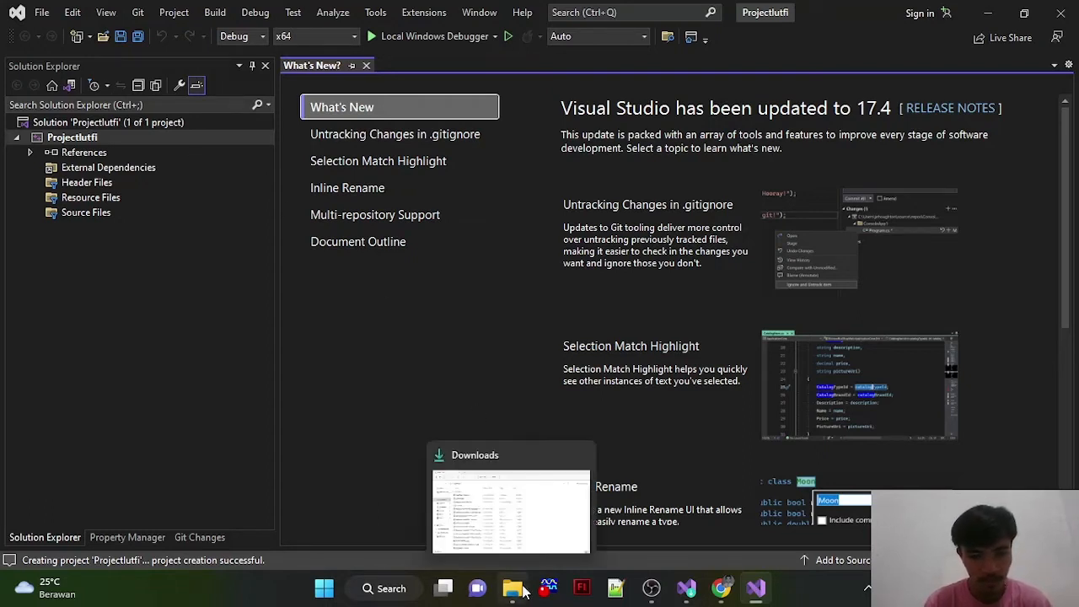
left_click(523, 591)
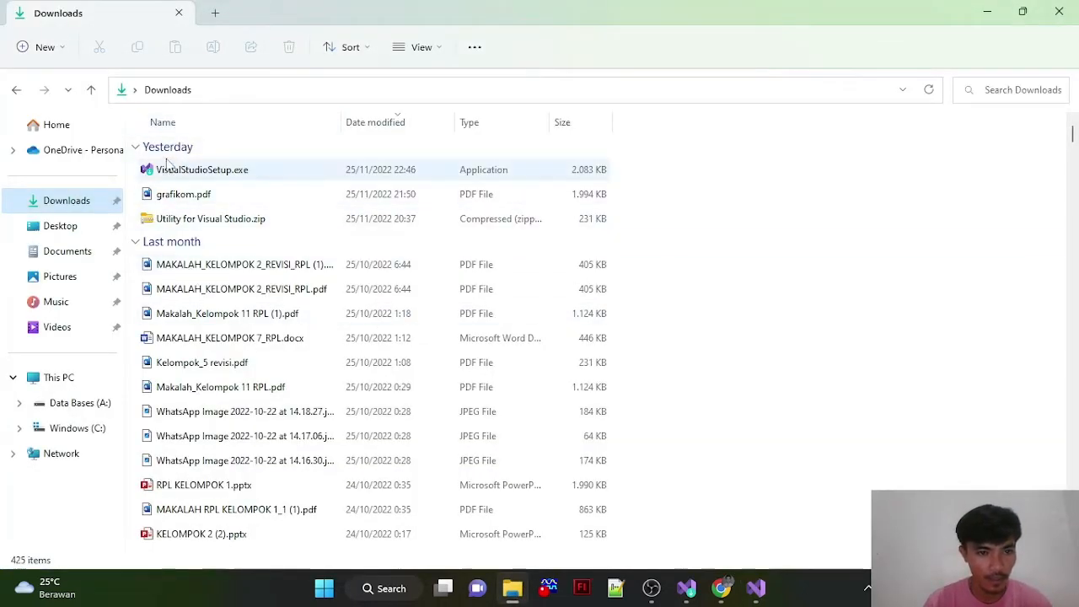
left_click(77, 251)
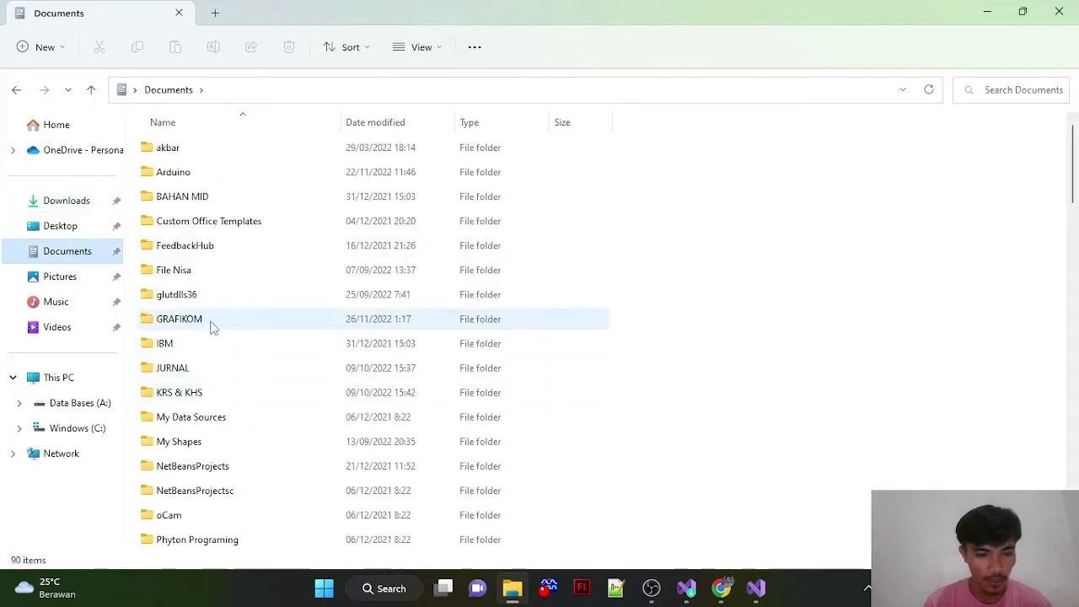
double_click(212, 327)
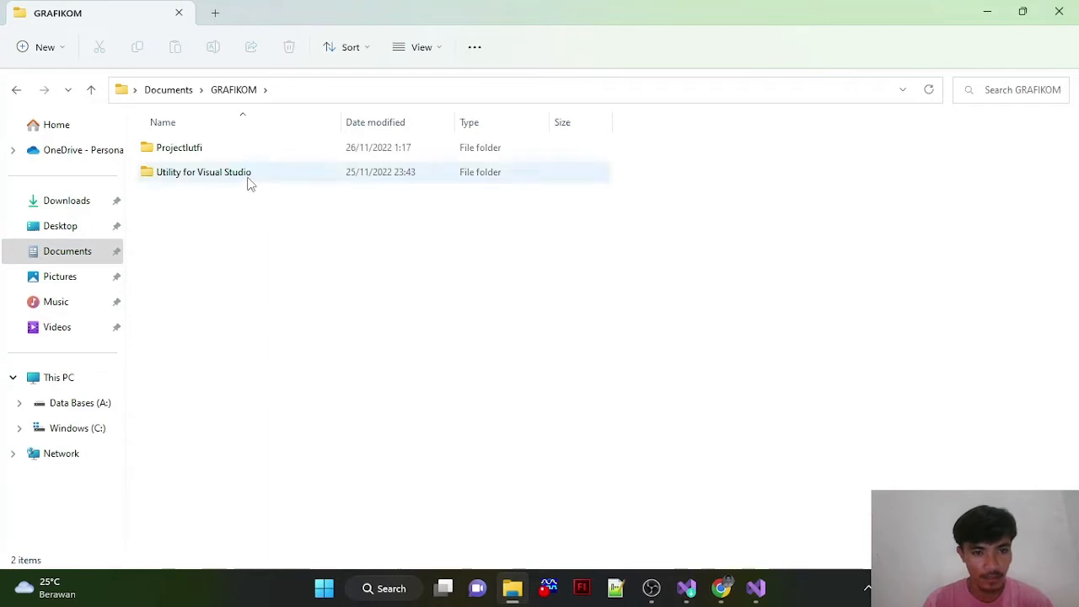
mouse_move(248, 184)
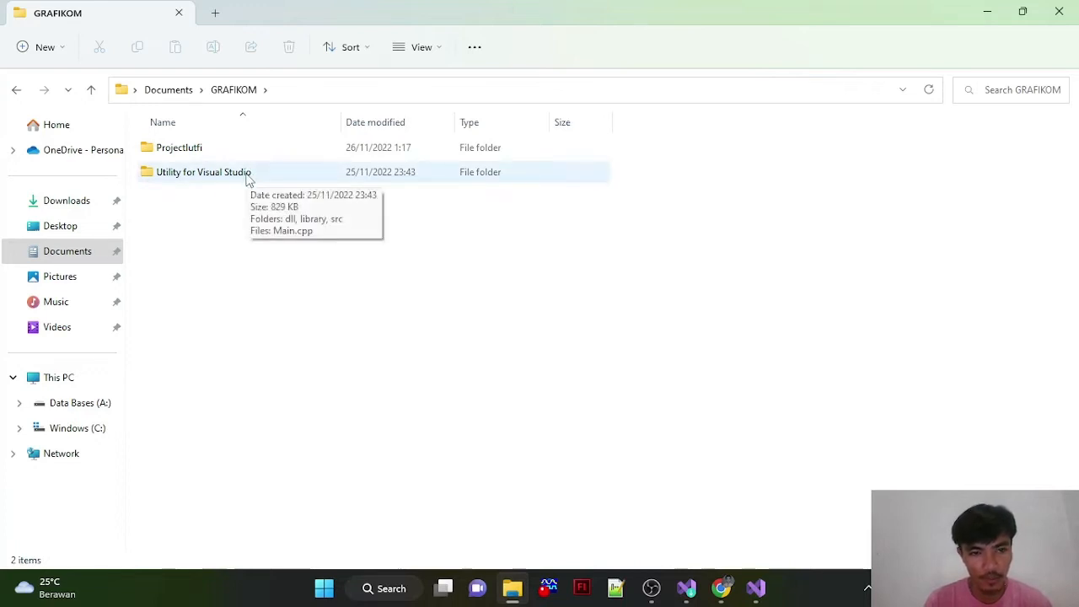
double_click(247, 177)
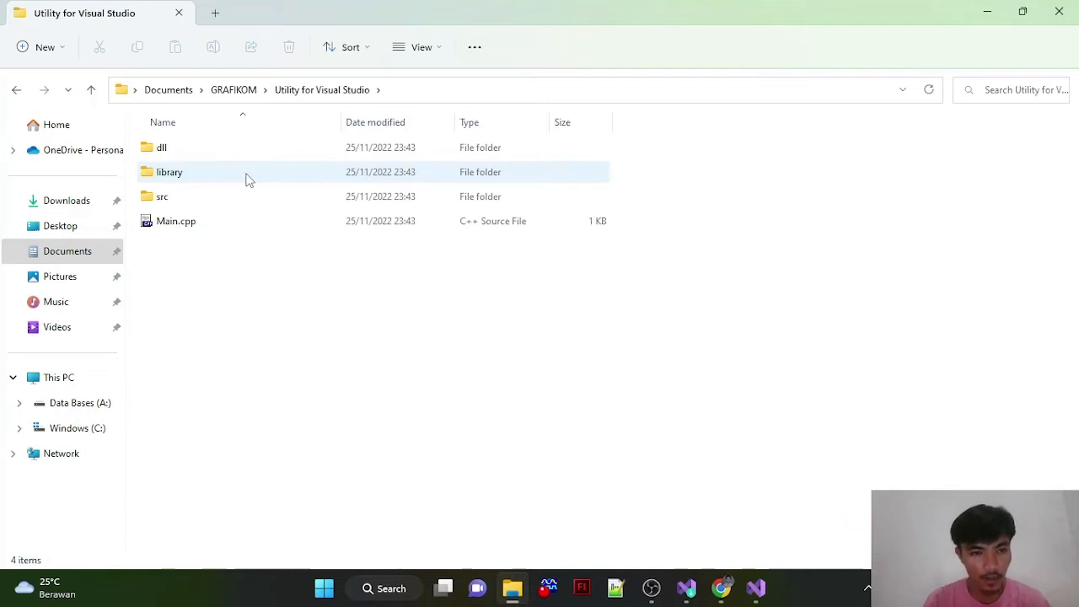
Step: Copy the library folder from Utility for Visual Studio into the new project's solution folder in GRAFIKOM
right_click(247, 179)
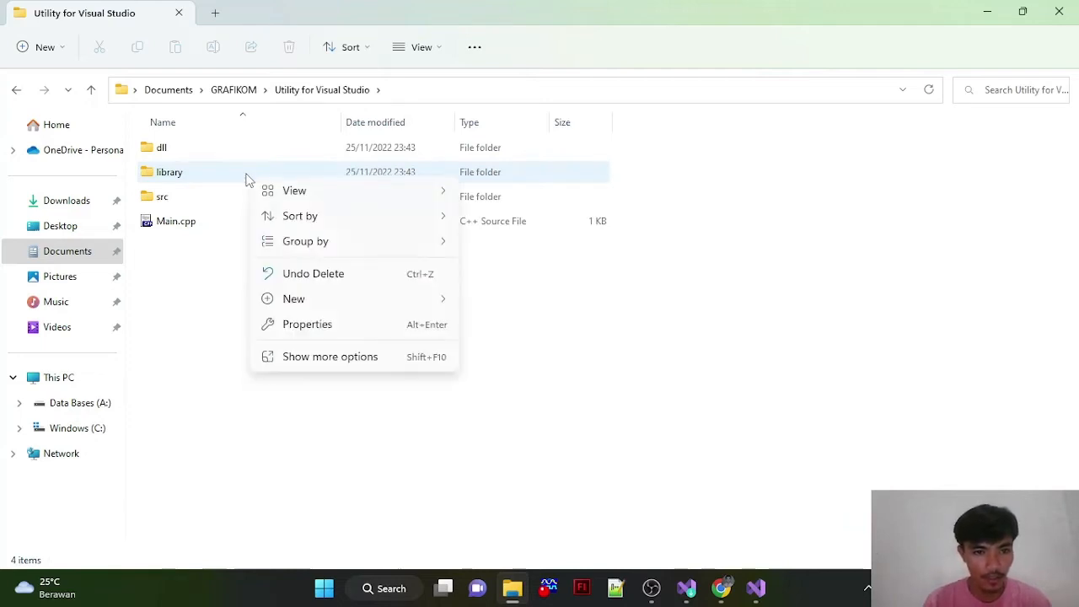
left_click(247, 180)
right_click(249, 179)
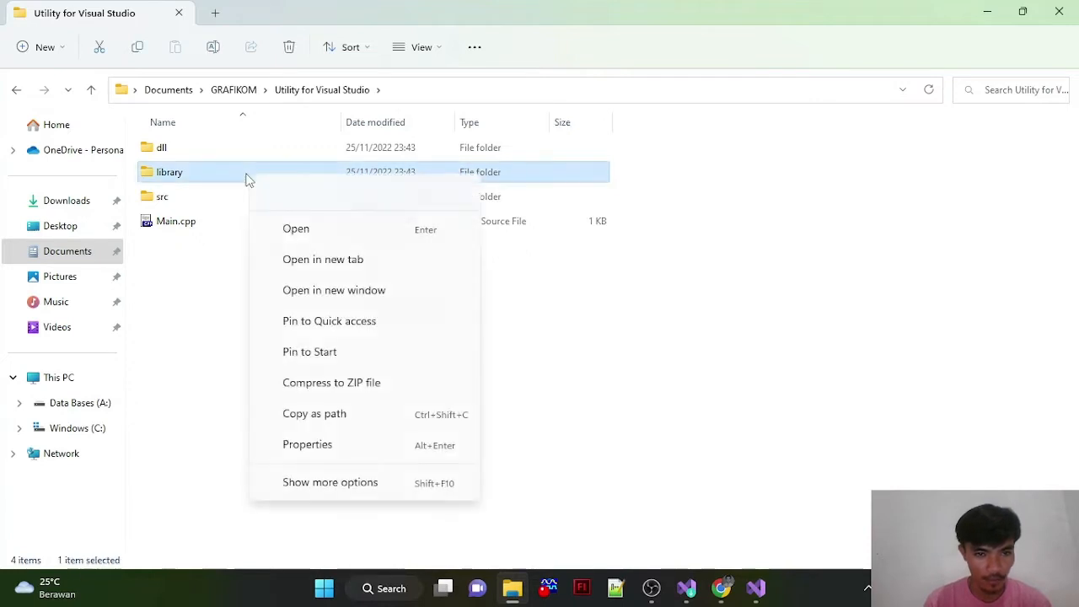
left_click(300, 194)
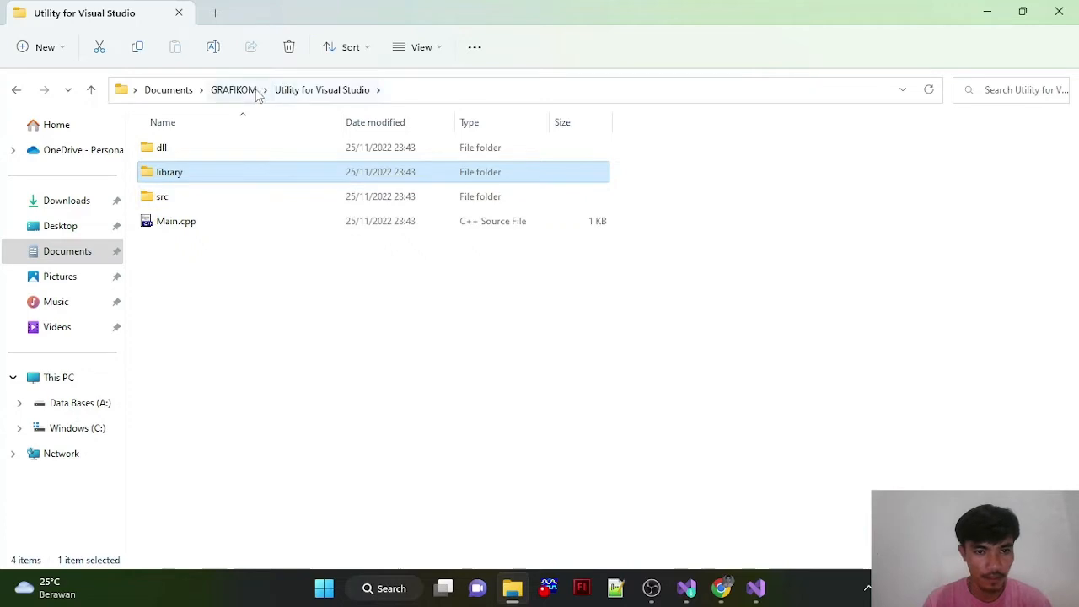
left_click(234, 89)
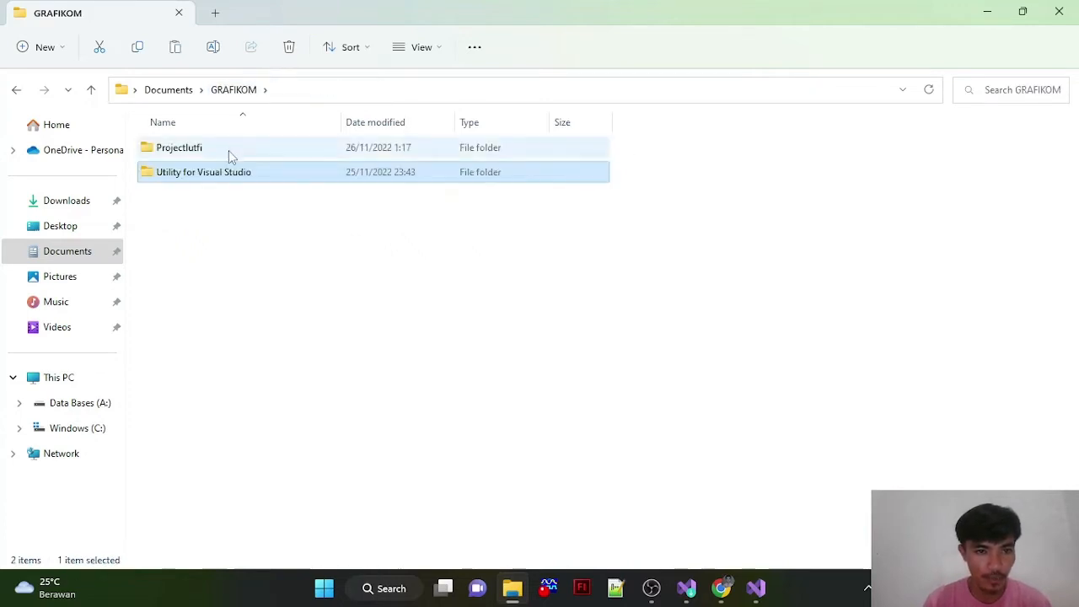
double_click(229, 150)
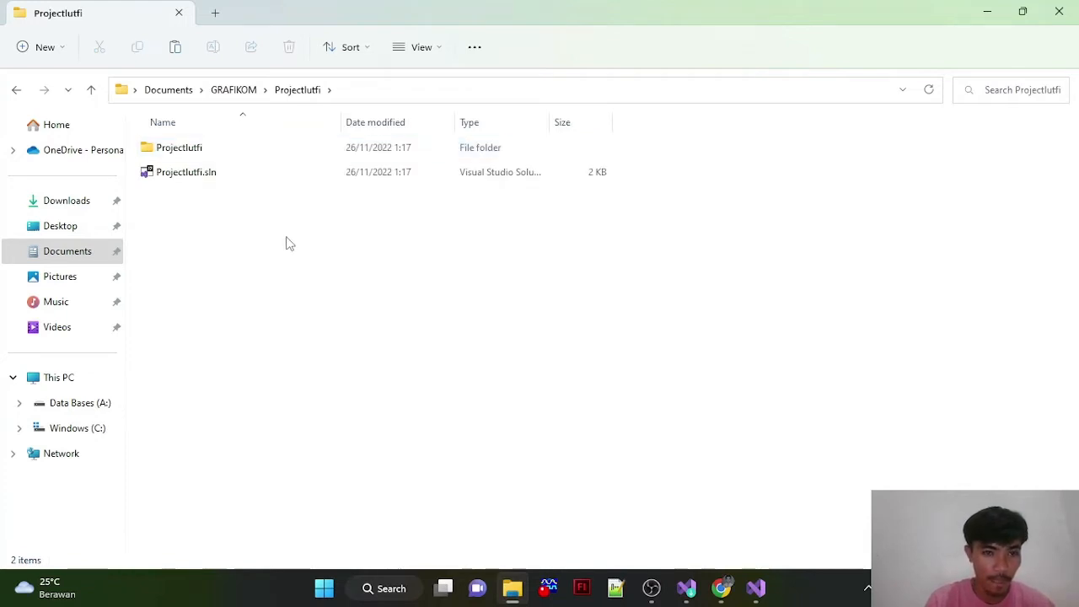
key("ctrl+v")
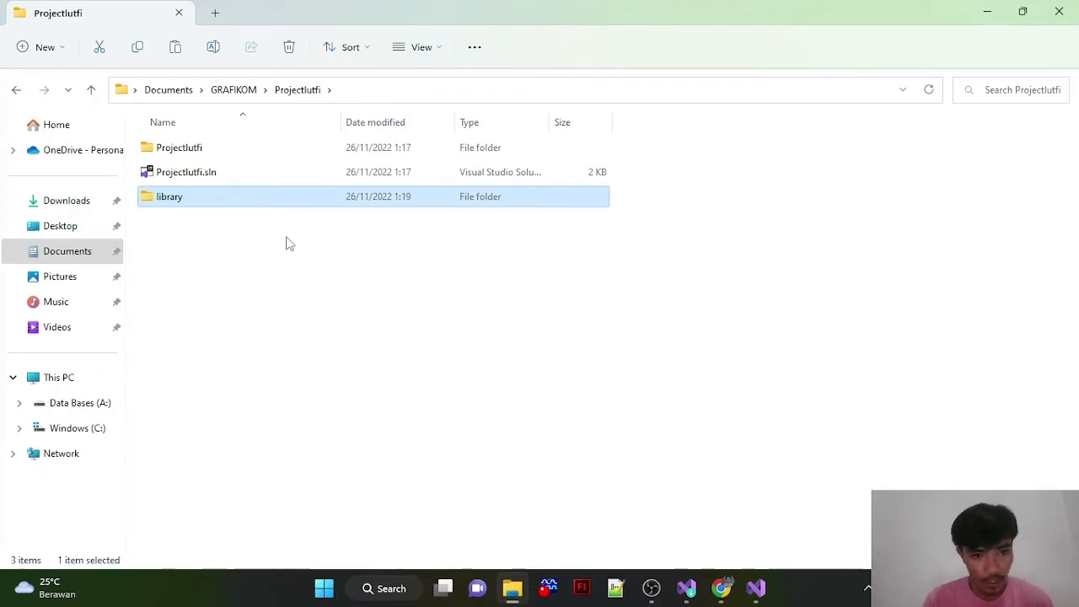
Step: Copy the include folder from Utility for Visual Studio > src into the inner project folder that holds the .vcxproj file
left_click(239, 91)
double_click(217, 172)
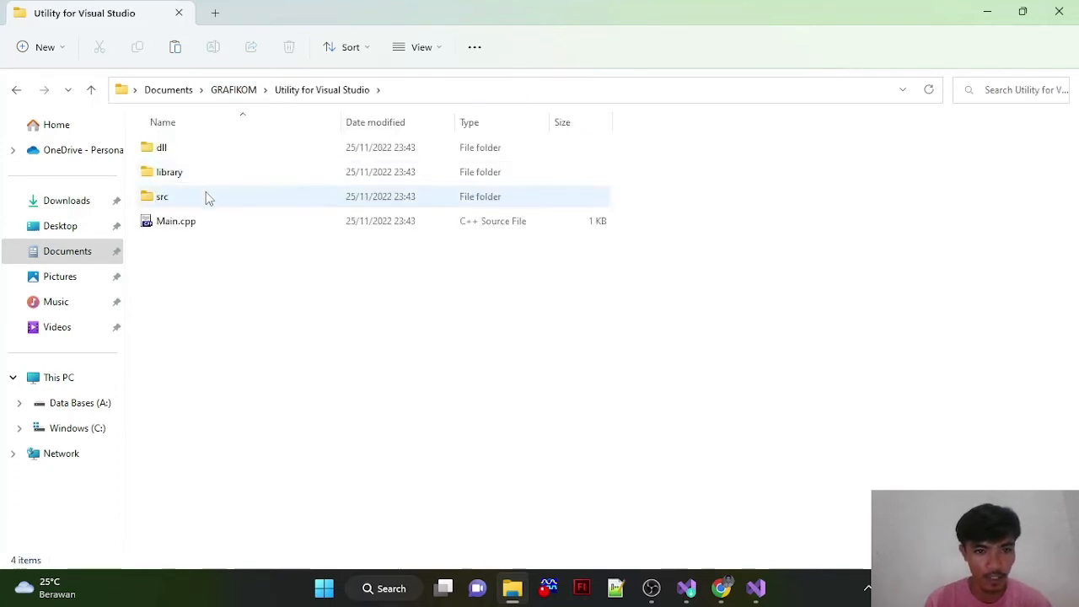
double_click(207, 196)
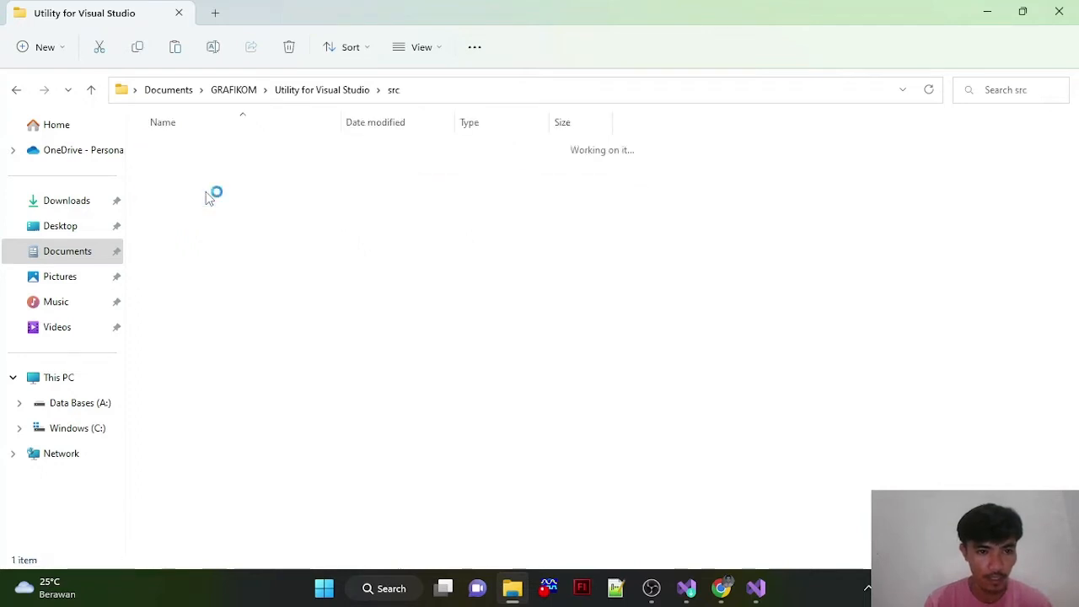
left_click(272, 156)
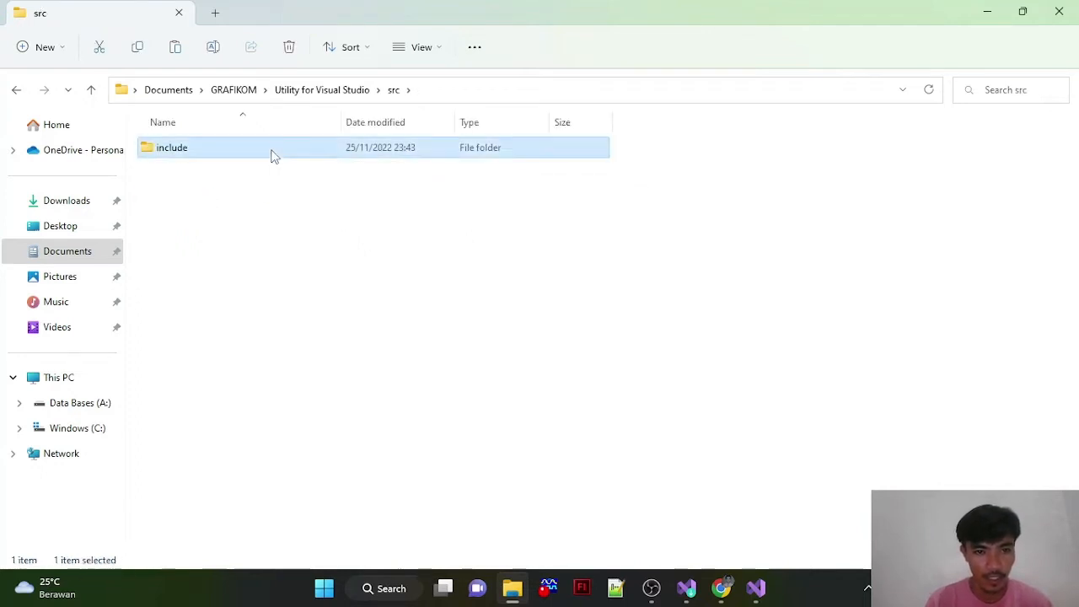
right_click(273, 155)
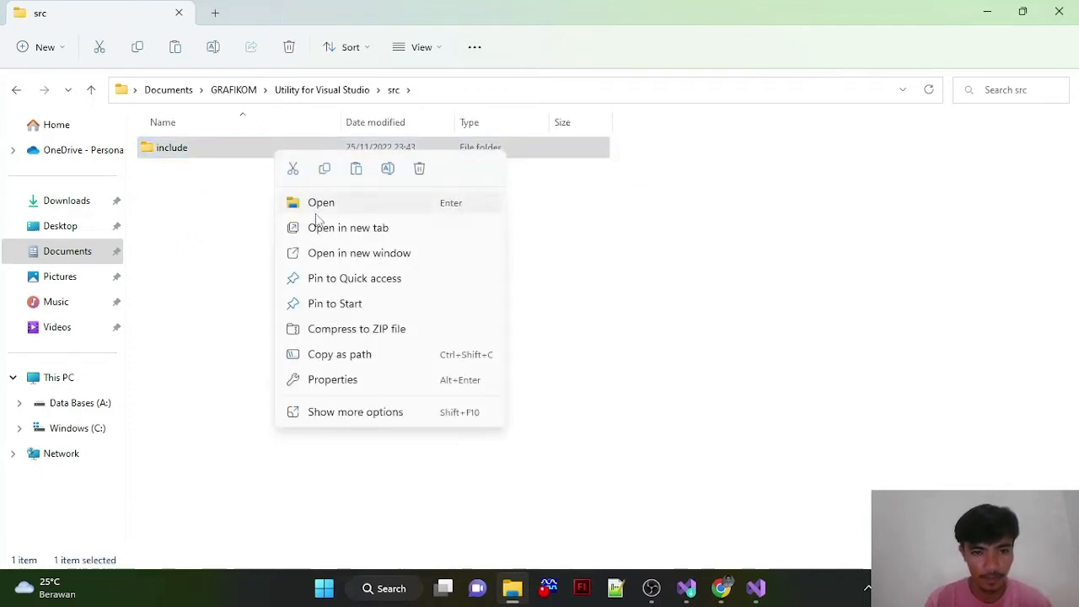
left_click(327, 171)
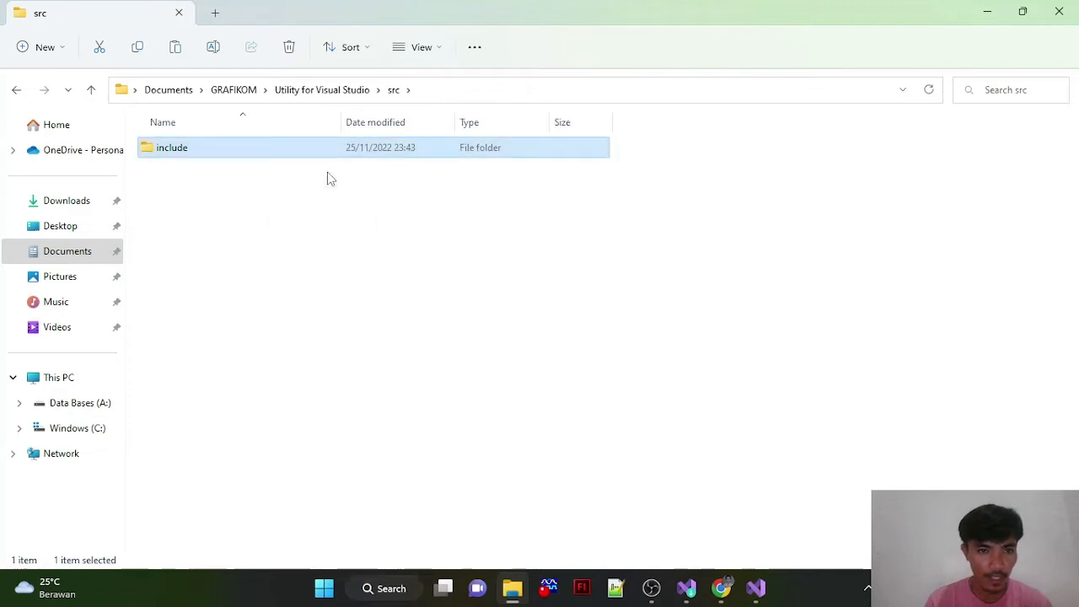
left_click(229, 90)
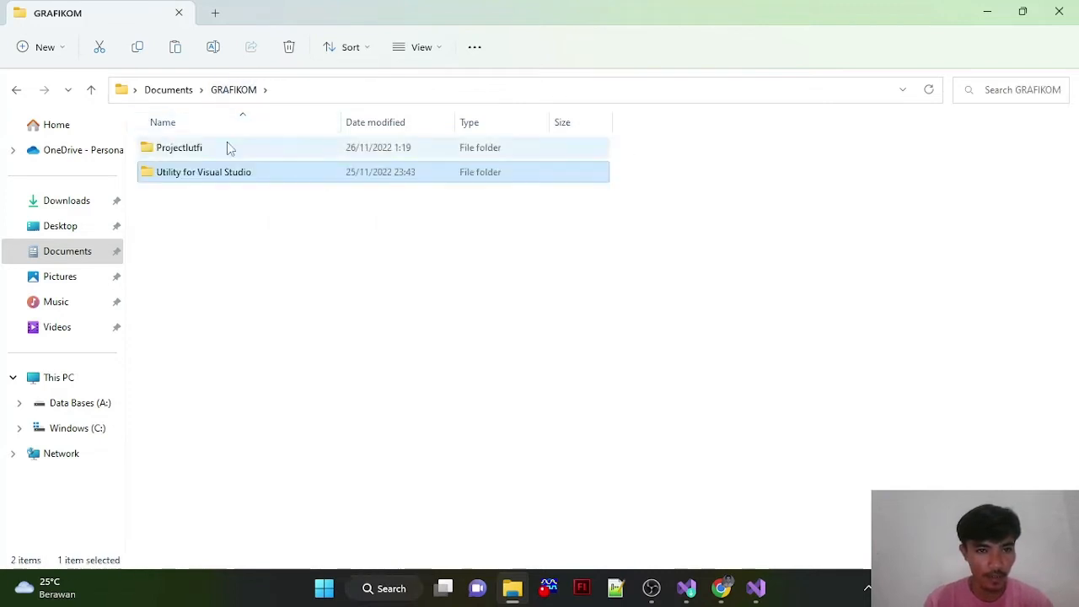
double_click(218, 151)
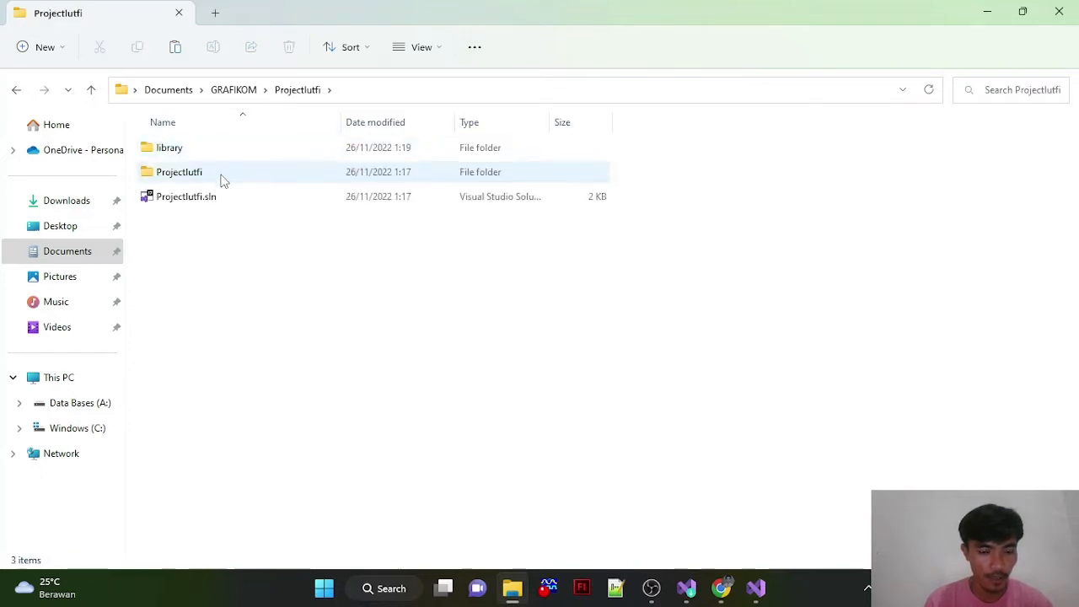
double_click(223, 177)
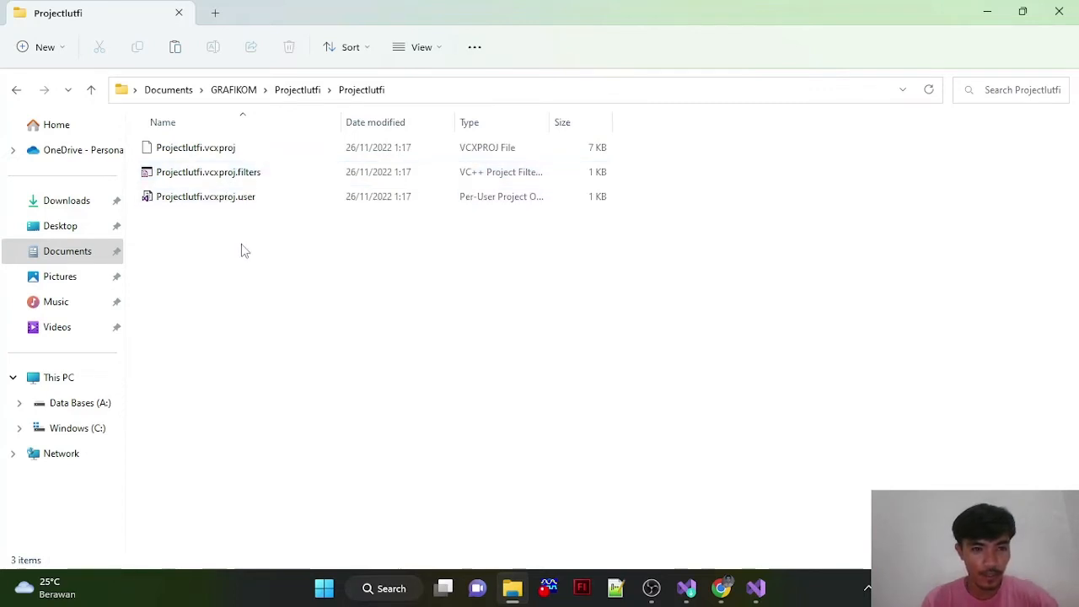
key("ctrl+v")
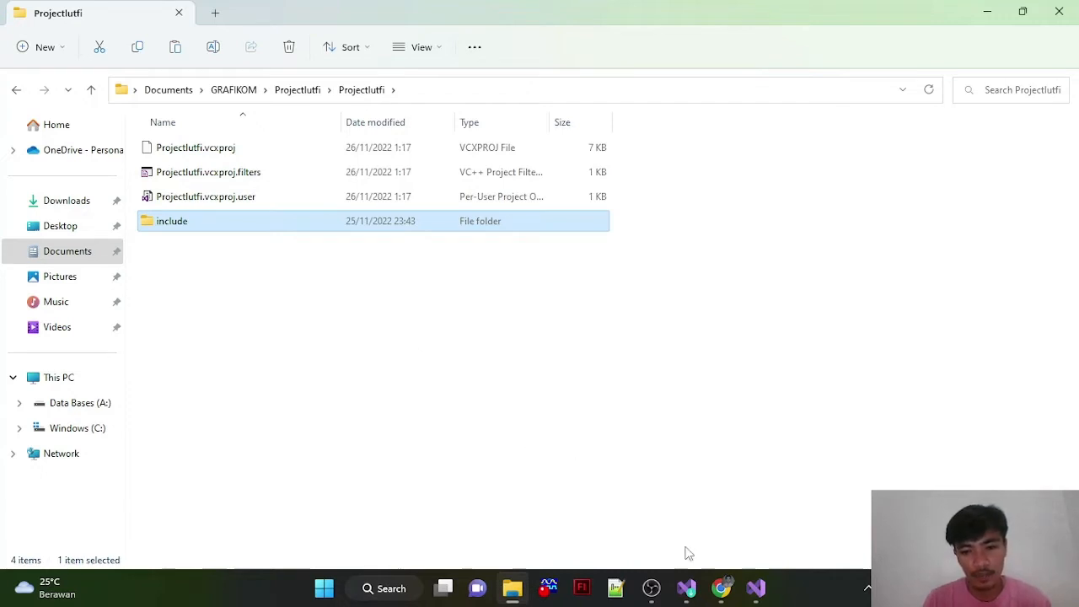
Step: Switch to Visual Studio and set the project's solution configuration to Release
left_click(758, 598)
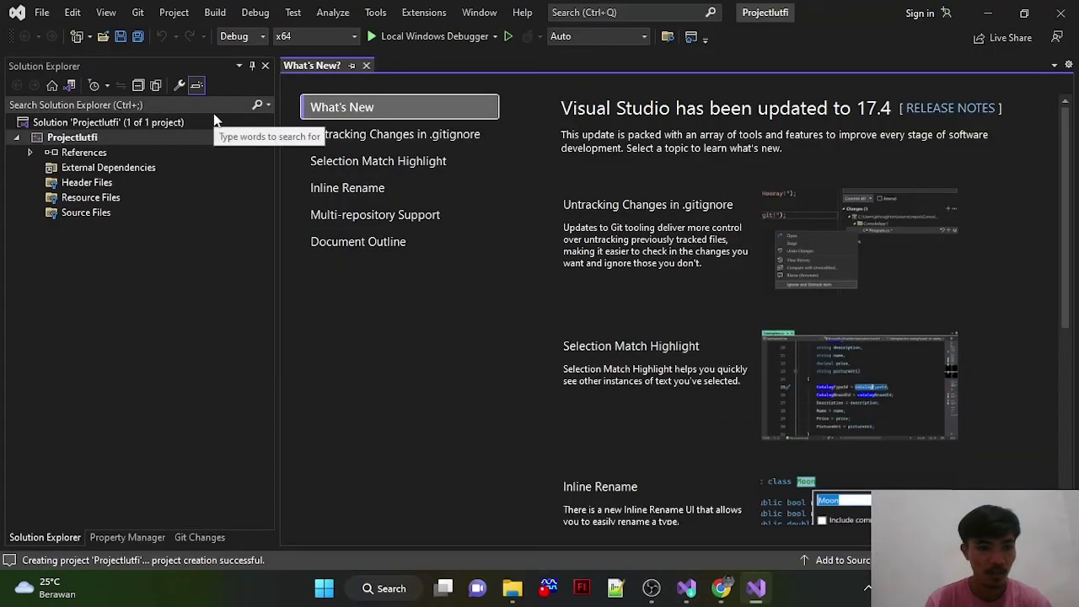
left_click(84, 137)
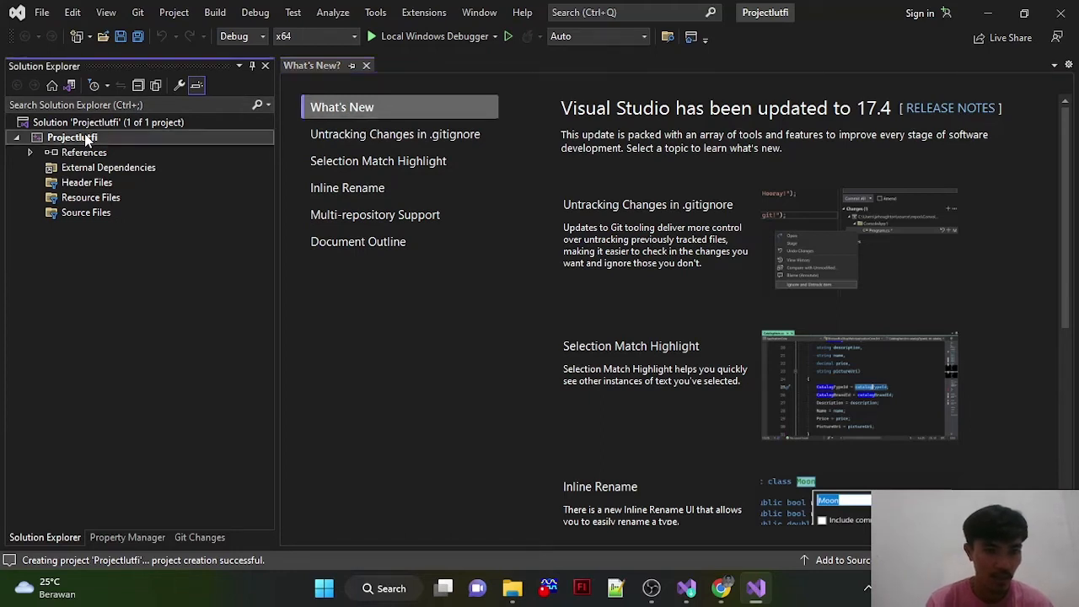
right_click(85, 135)
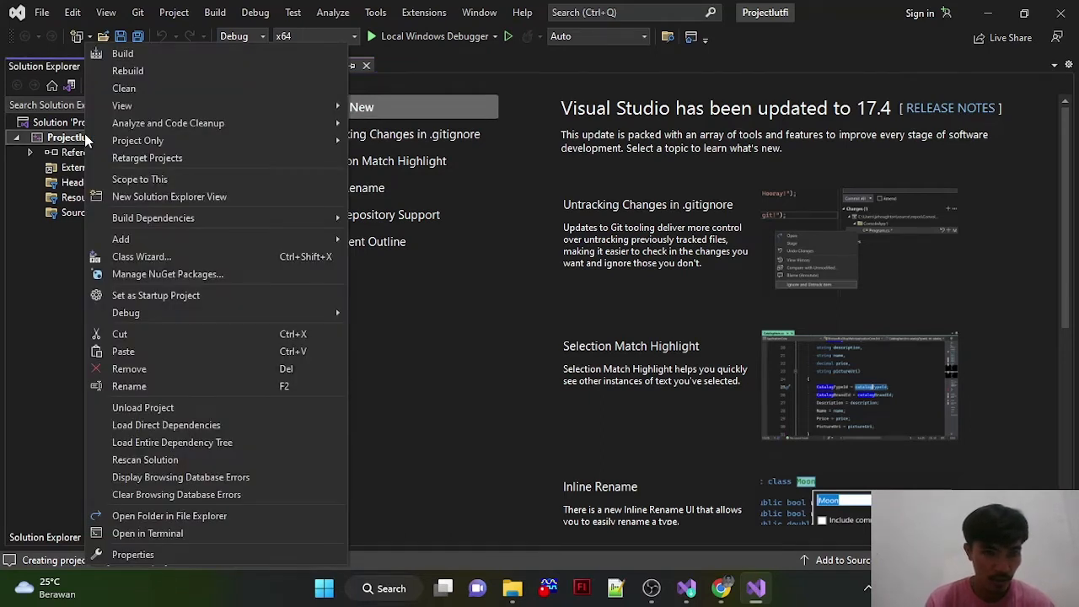
left_click(45, 260)
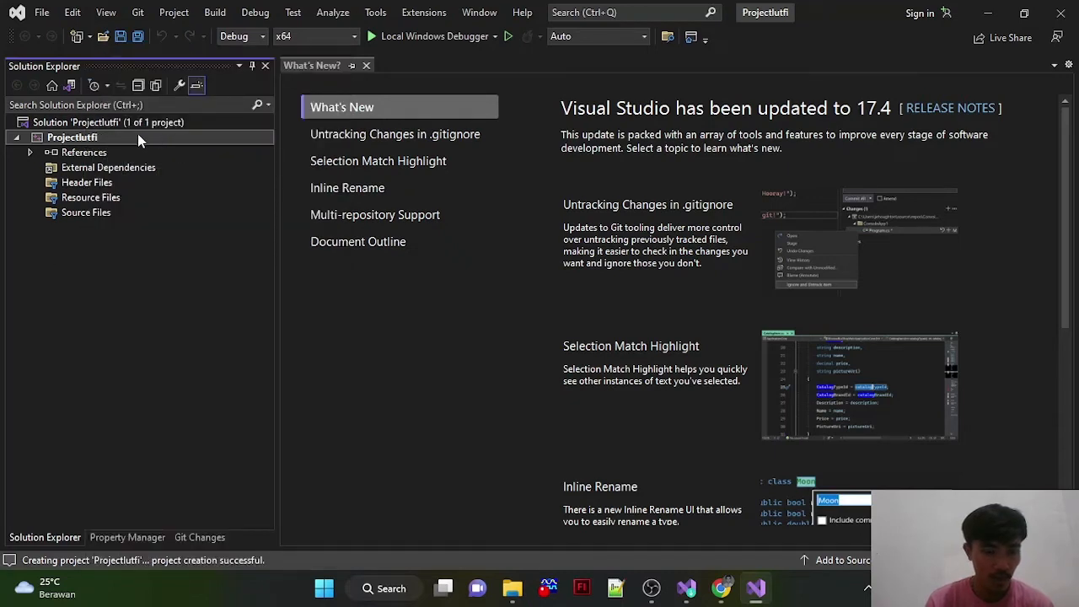
left_click(263, 36)
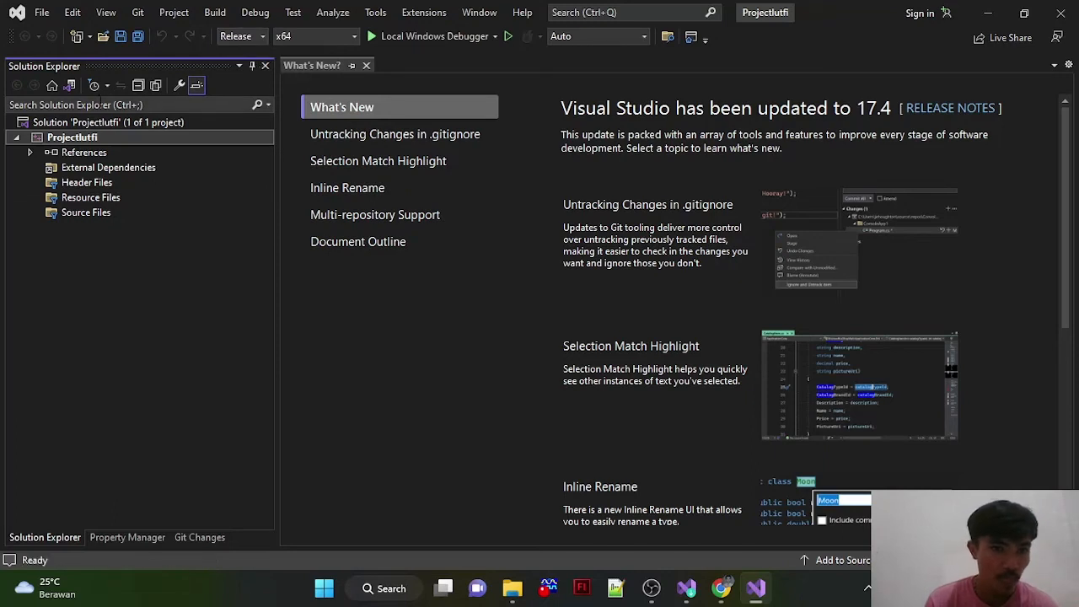
Step: Open the project's properties and bring up the Include Directories editor under VC++ Directories
right_click(91, 141)
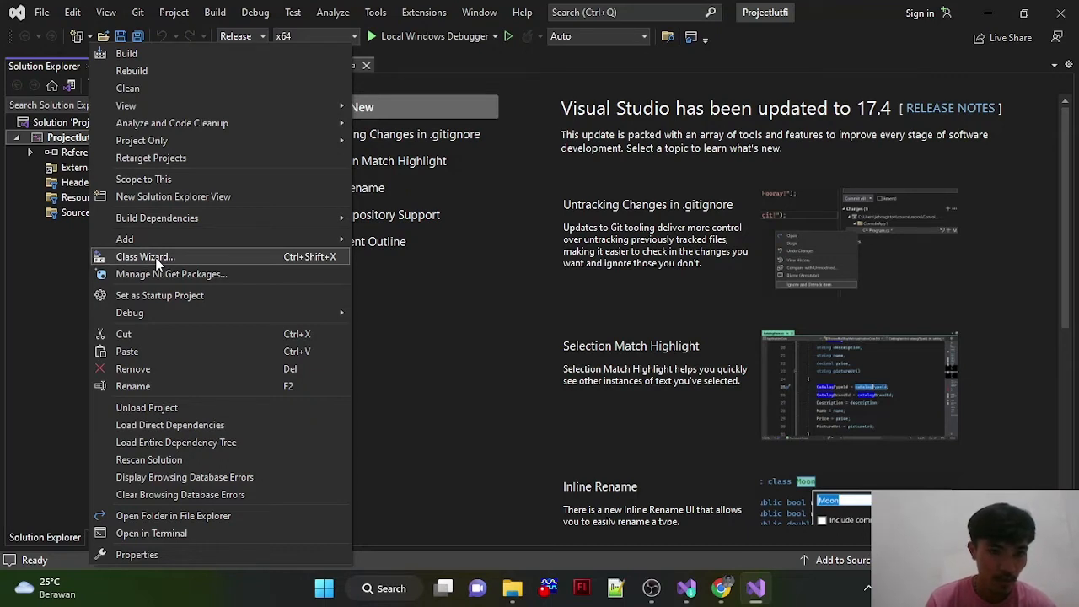
left_click(137, 554)
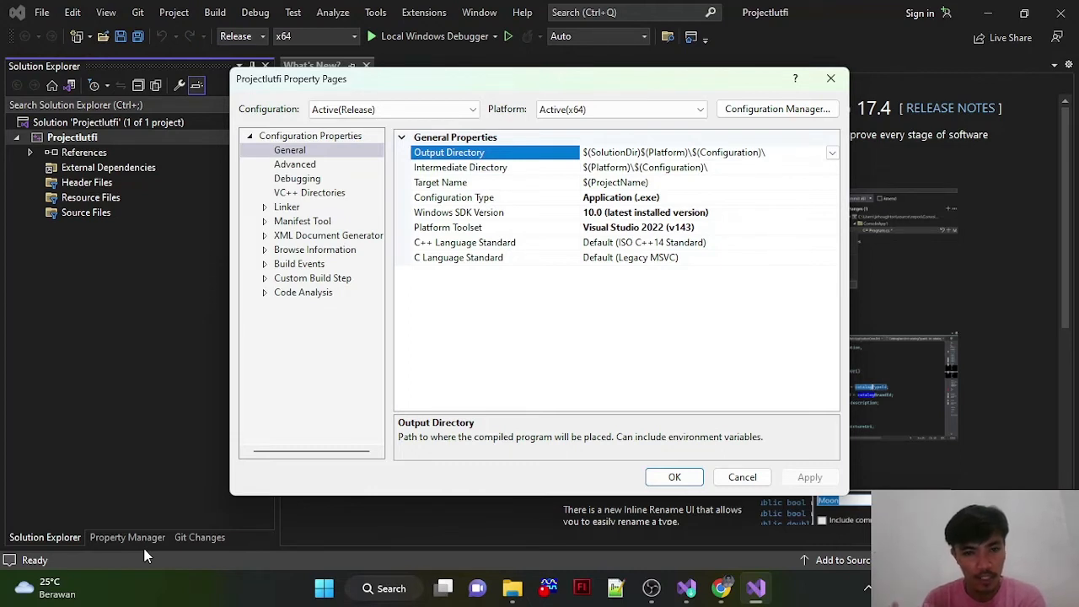
left_click(320, 196)
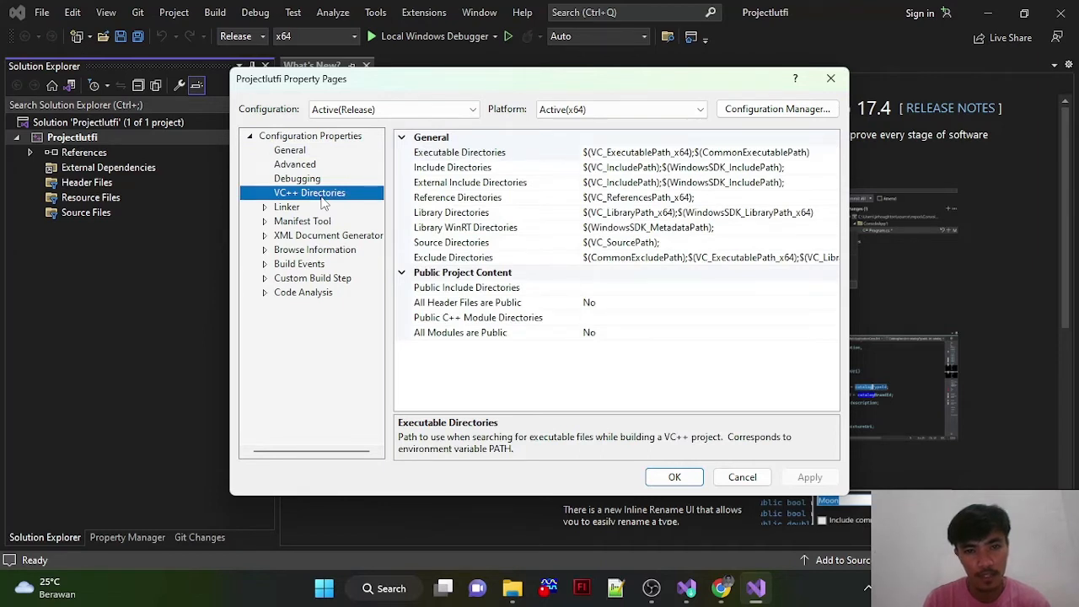
left_click(453, 170)
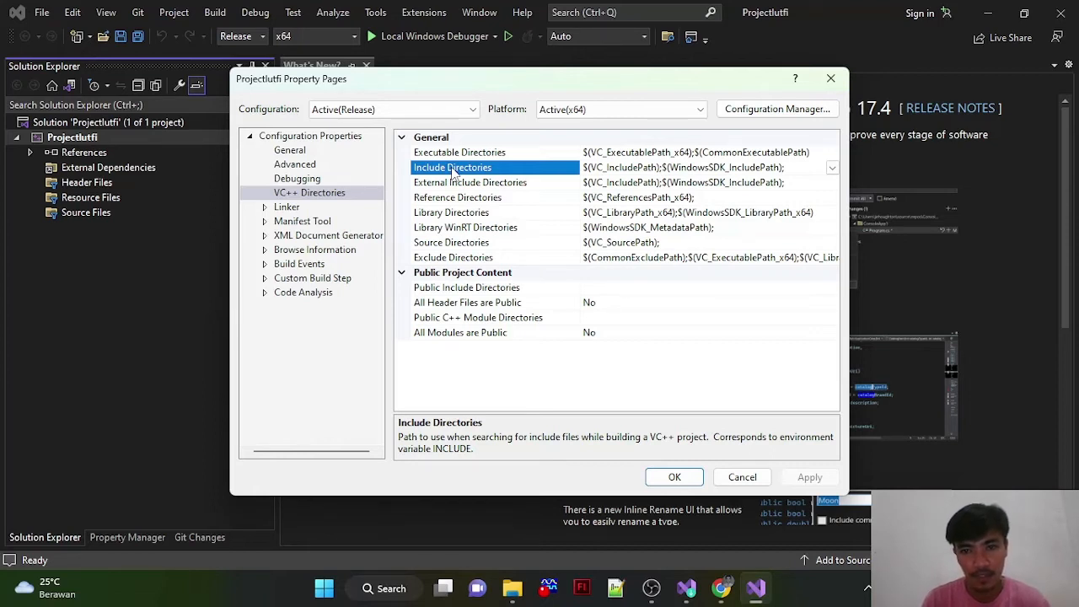
left_click(454, 172)
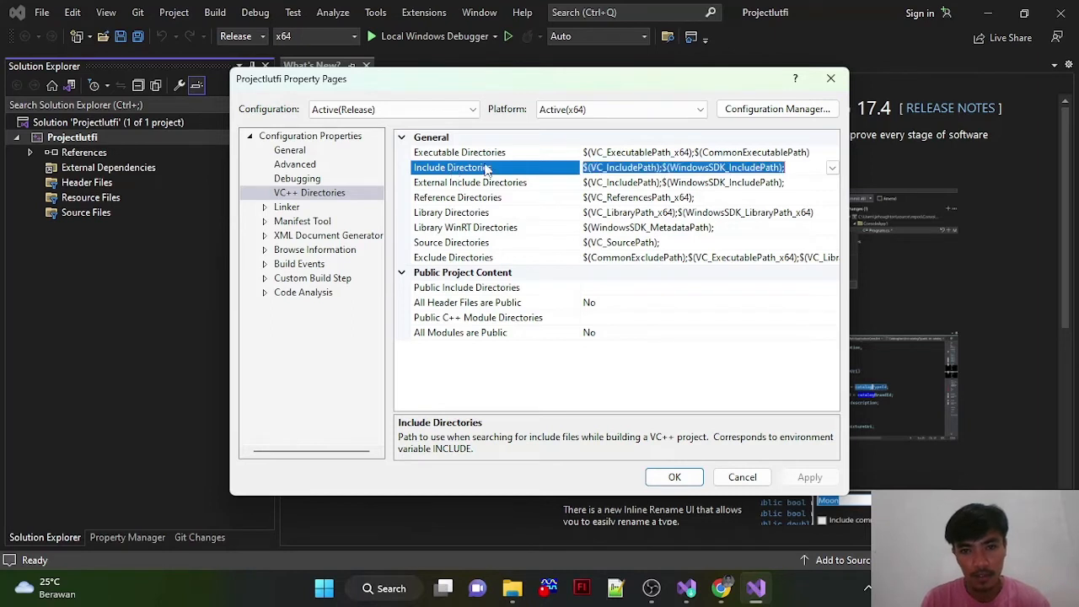
left_click(831, 169)
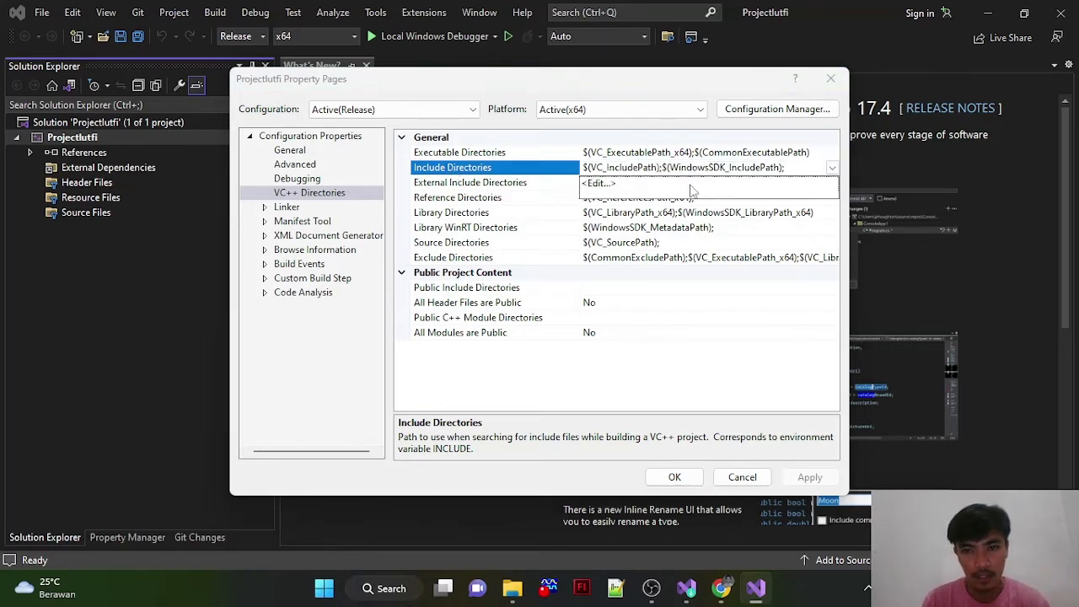
left_click(600, 185)
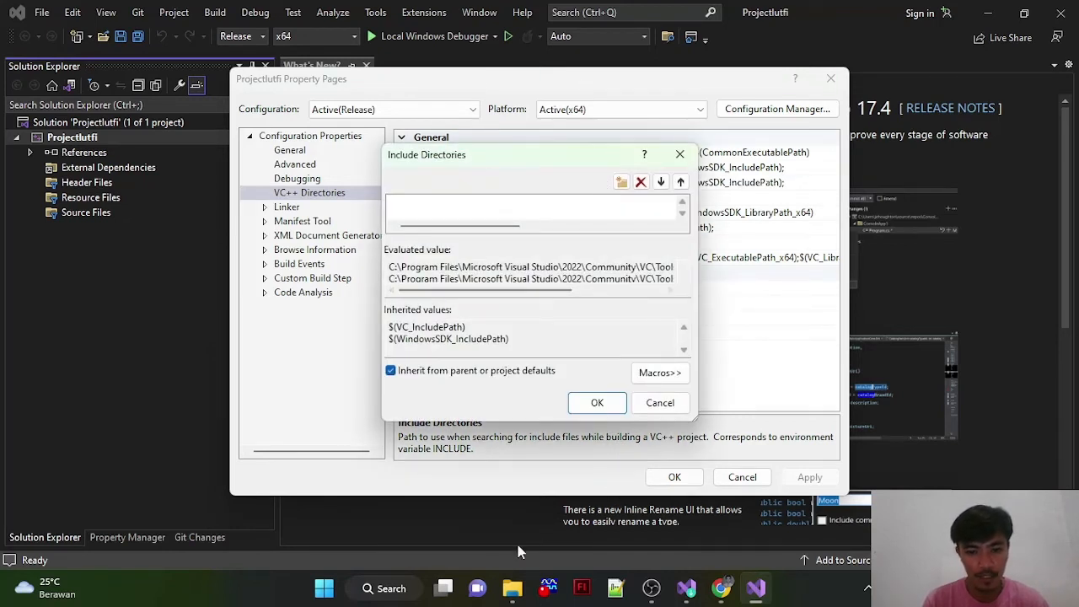
Step: Switch to File Explorer, open the include folder inside the inner project folder and copy its full path
left_click(513, 592)
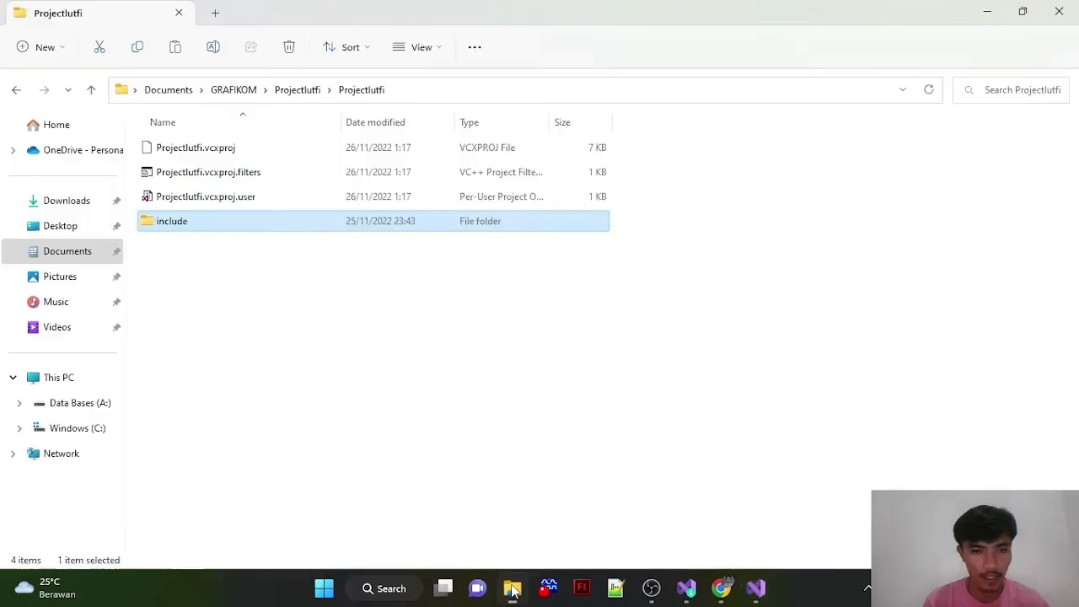
double_click(251, 215)
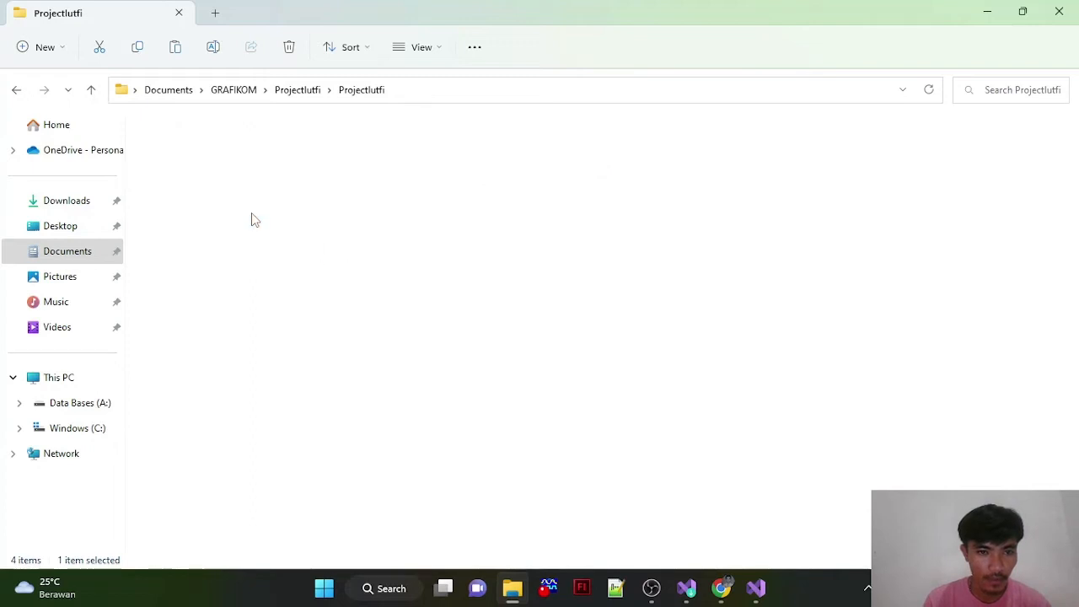
left_click(468, 89)
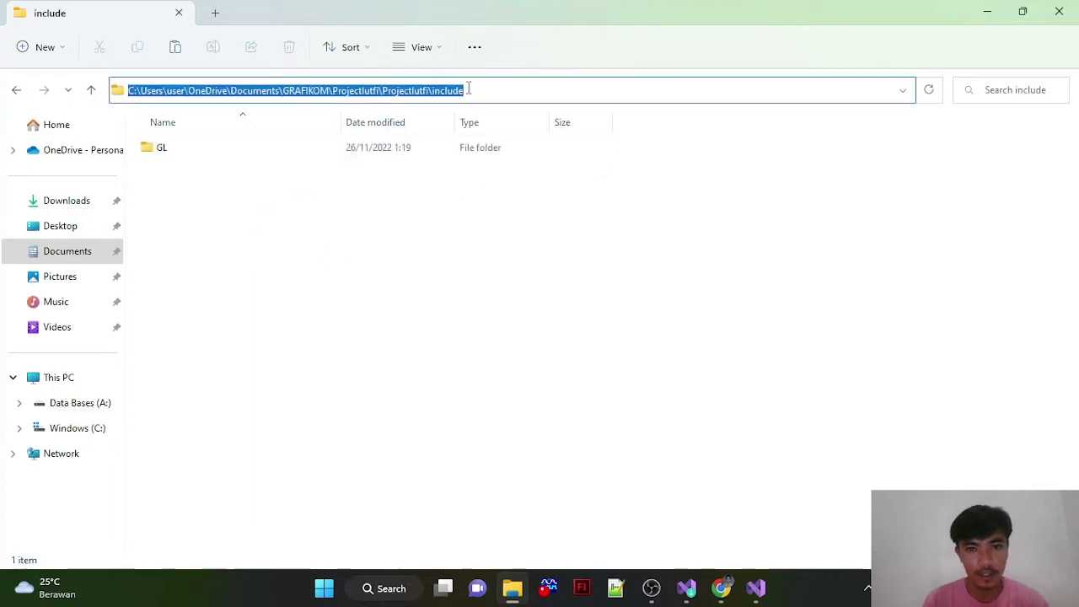
right_click(529, 89)
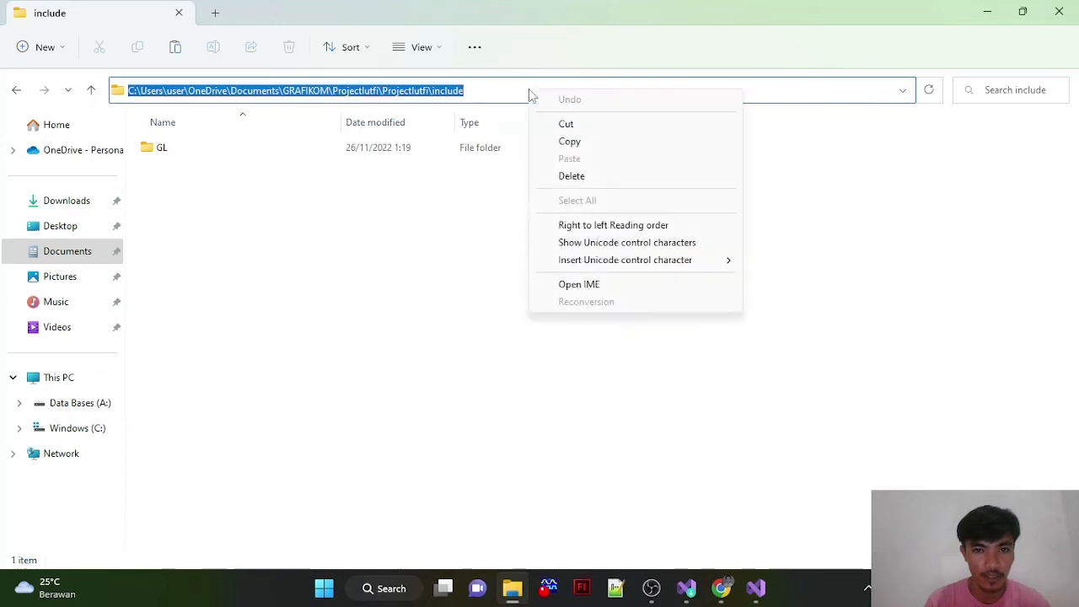
left_click(580, 144)
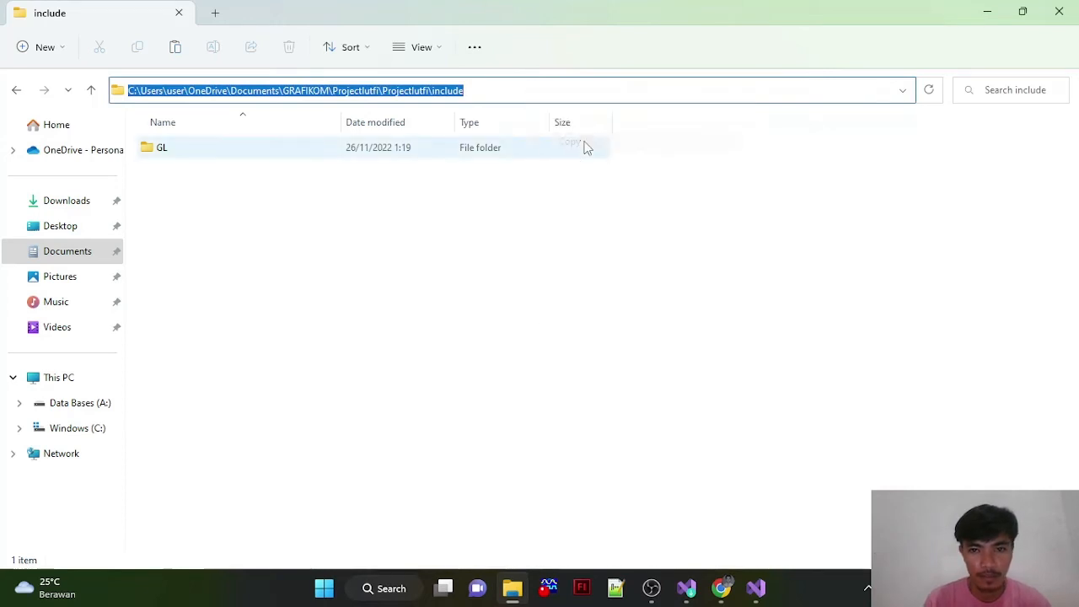
Step: Switch to Visual Studio, add the copied include folder path to the Include Directories and apply the change
left_click(754, 594)
left_click(586, 209)
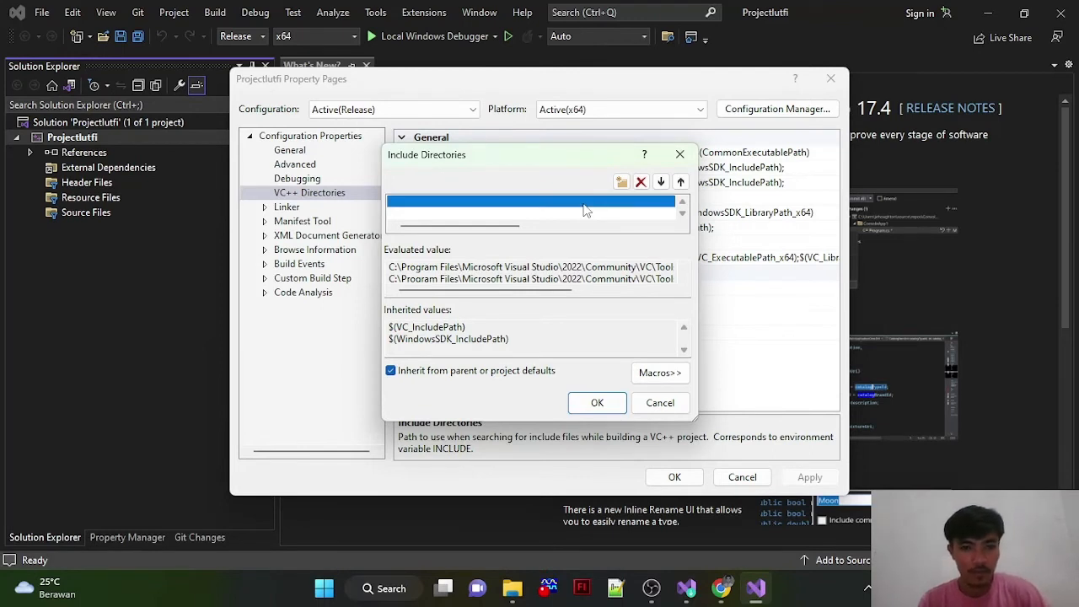
left_click(483, 204)
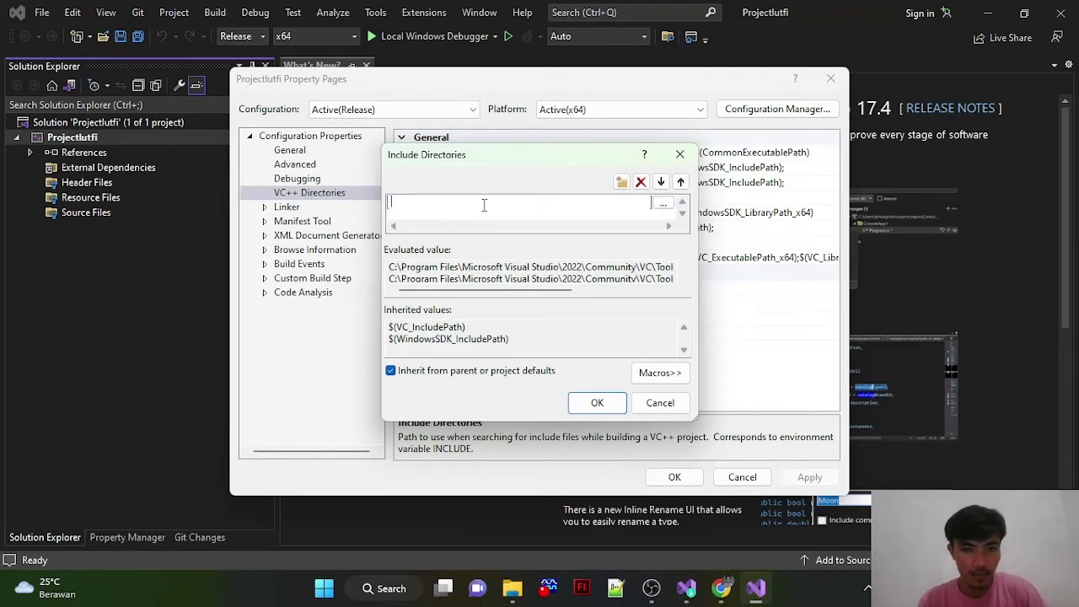
key("ctrl+v")
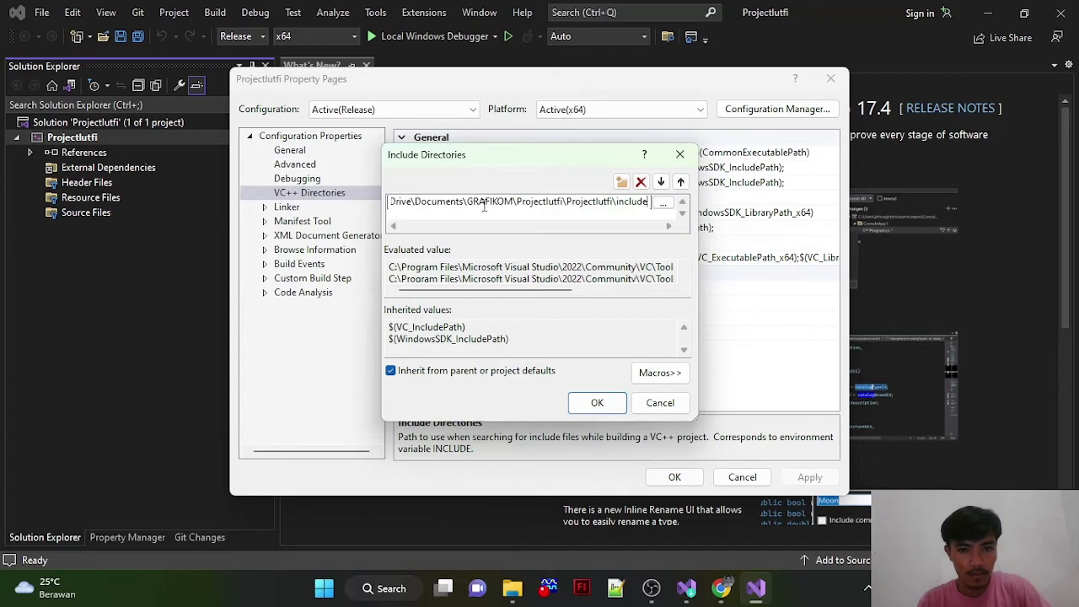
left_click(597, 403)
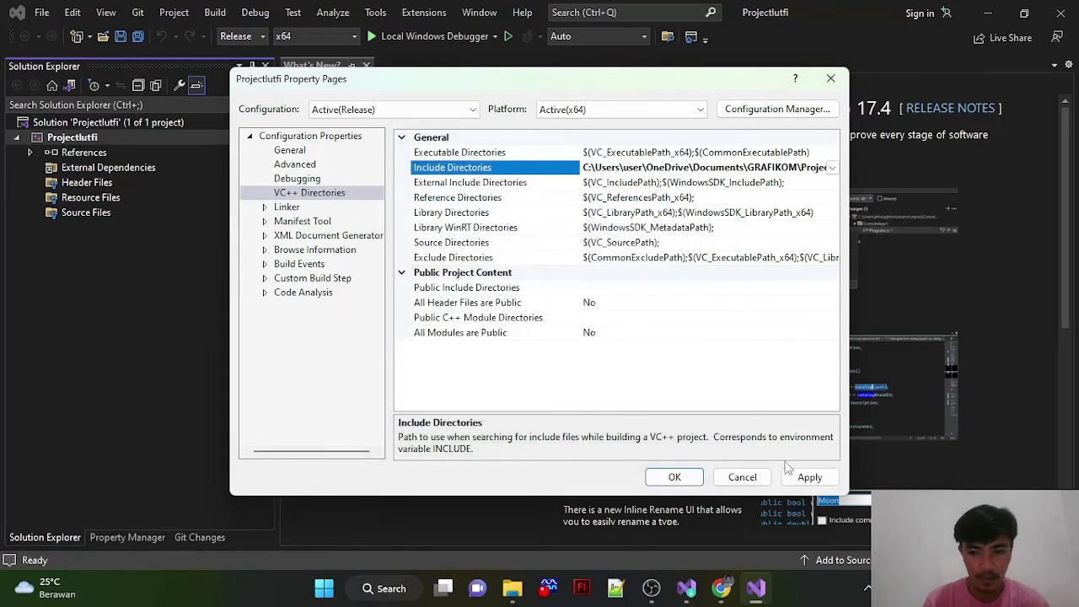
left_click(805, 477)
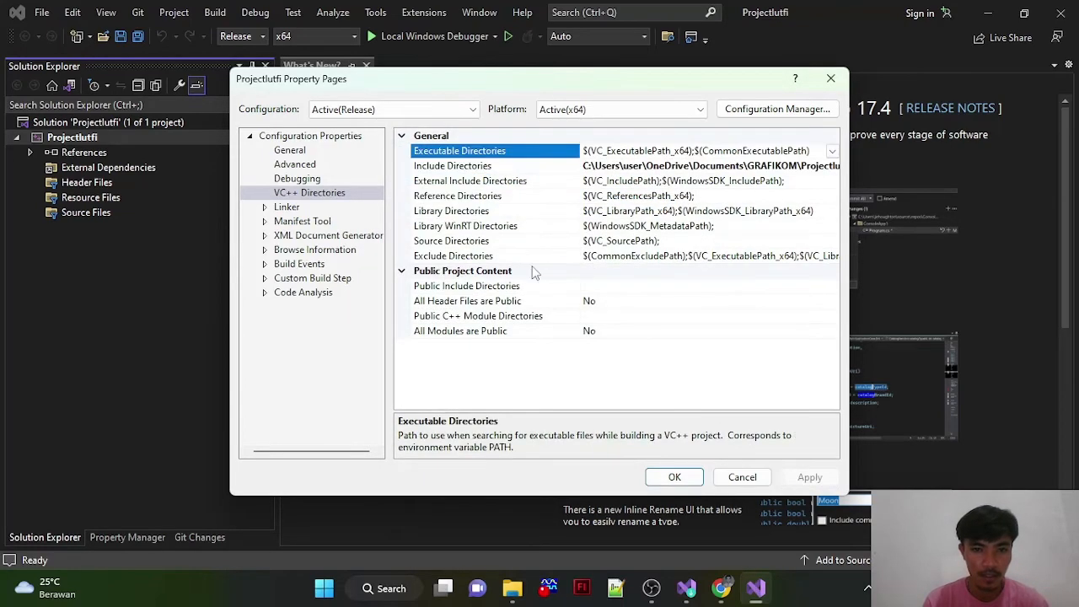
Step: Bring up the Library Directories editor under VC++ Directories
left_click(476, 219)
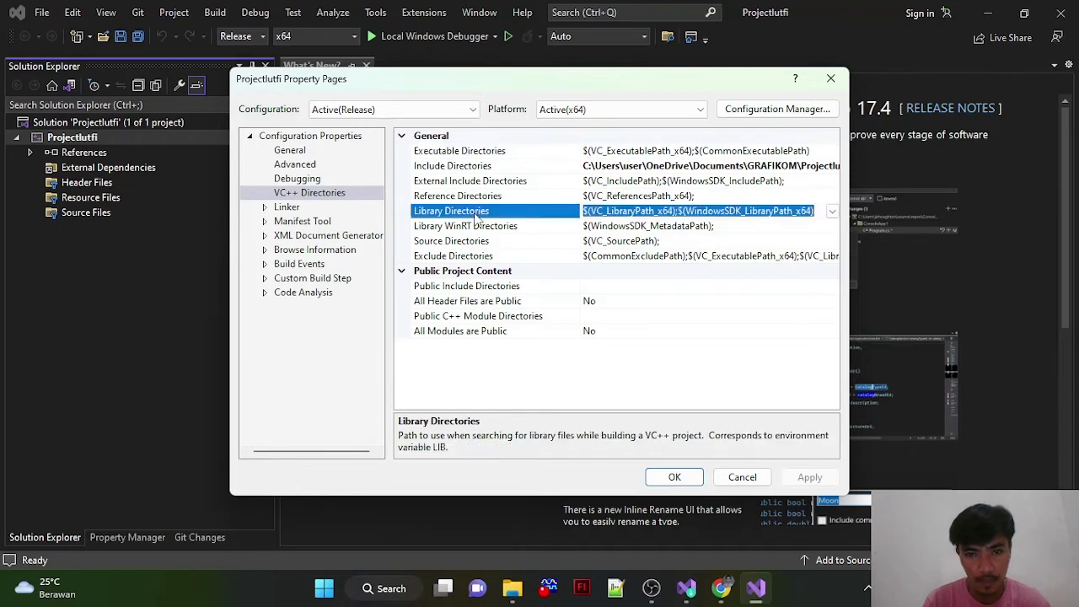
left_click(832, 211)
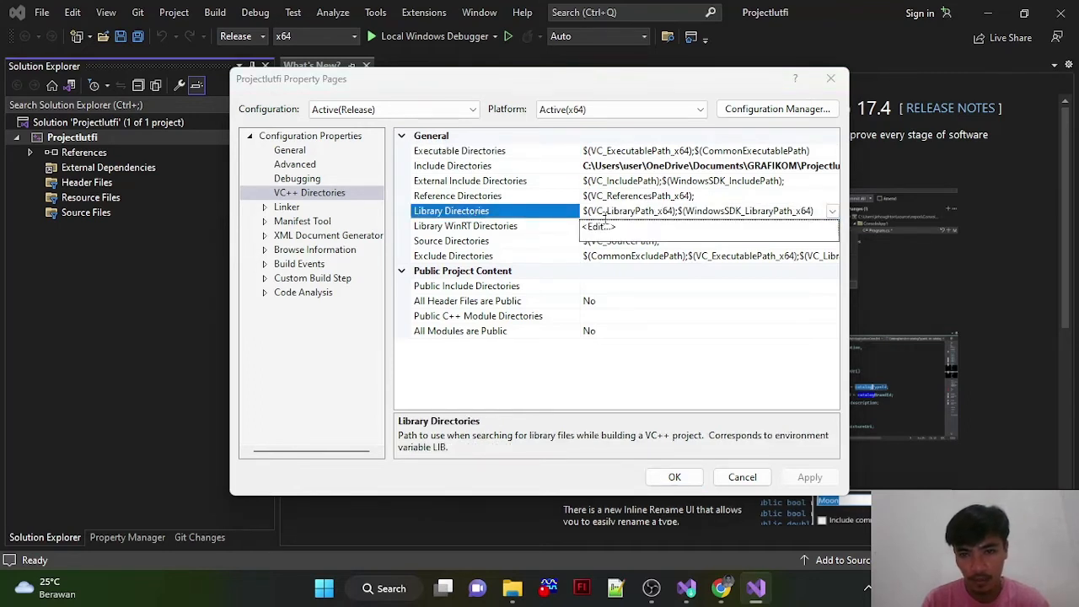
left_click(609, 229)
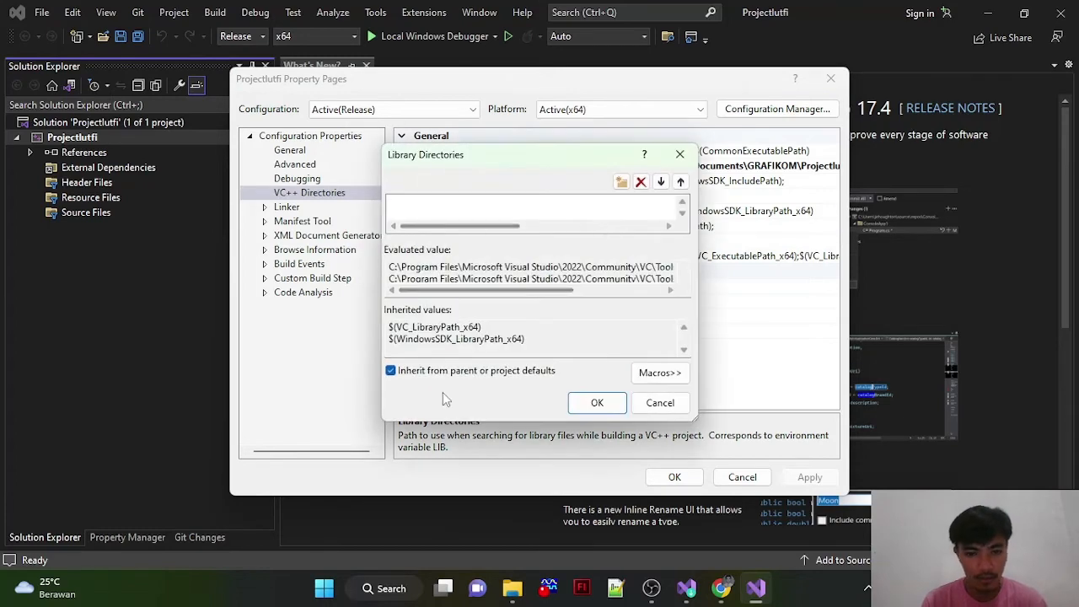
Step: Switch to File Explorer, open the library folder inside the outer project folder under GRAFIKOM and copy its full path
left_click(513, 587)
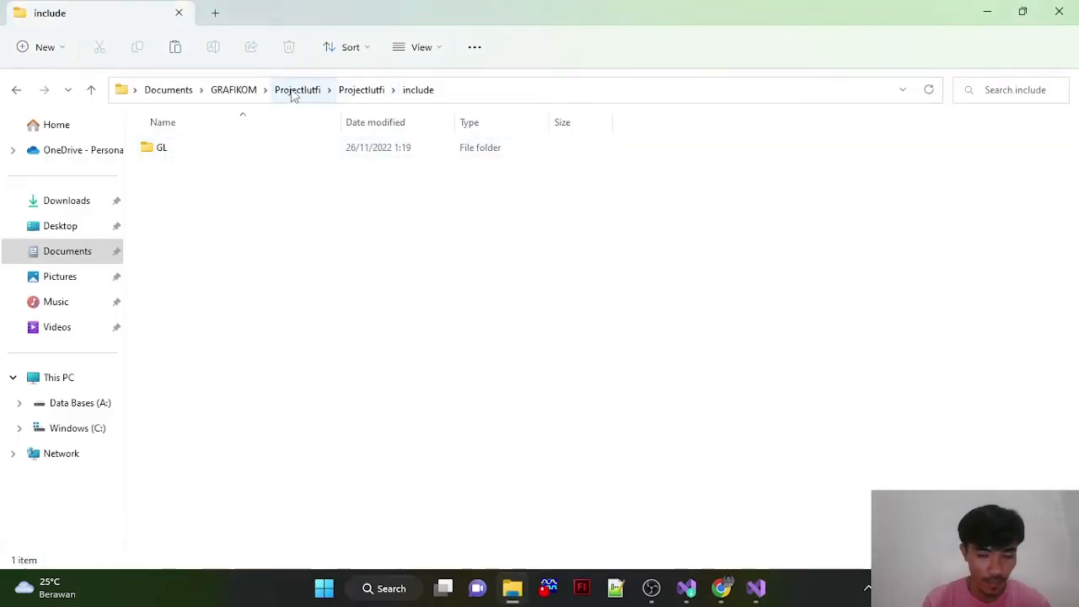
left_click(251, 91)
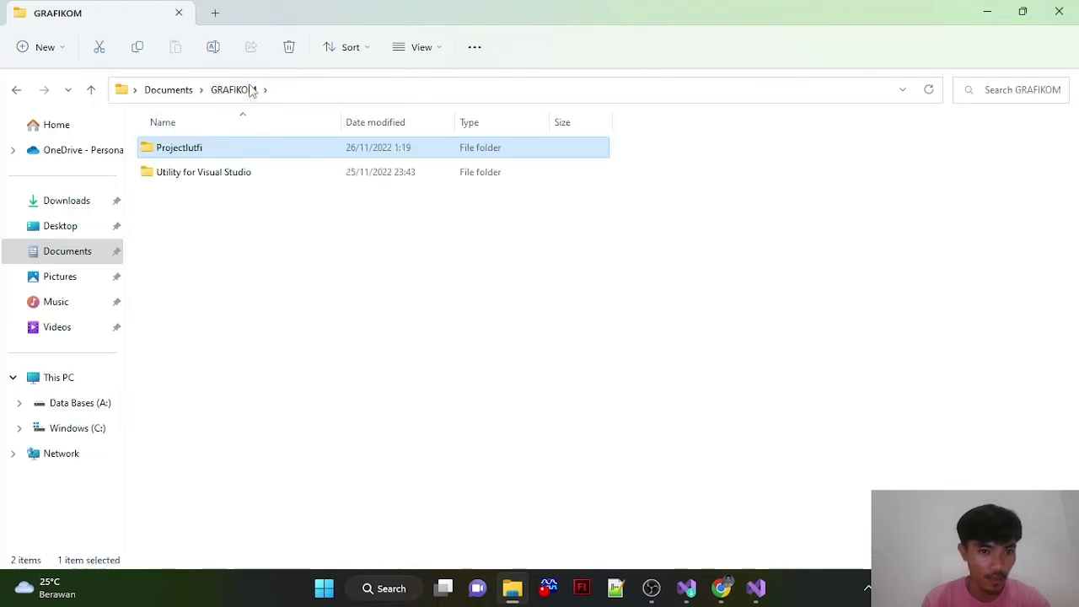
double_click(238, 149)
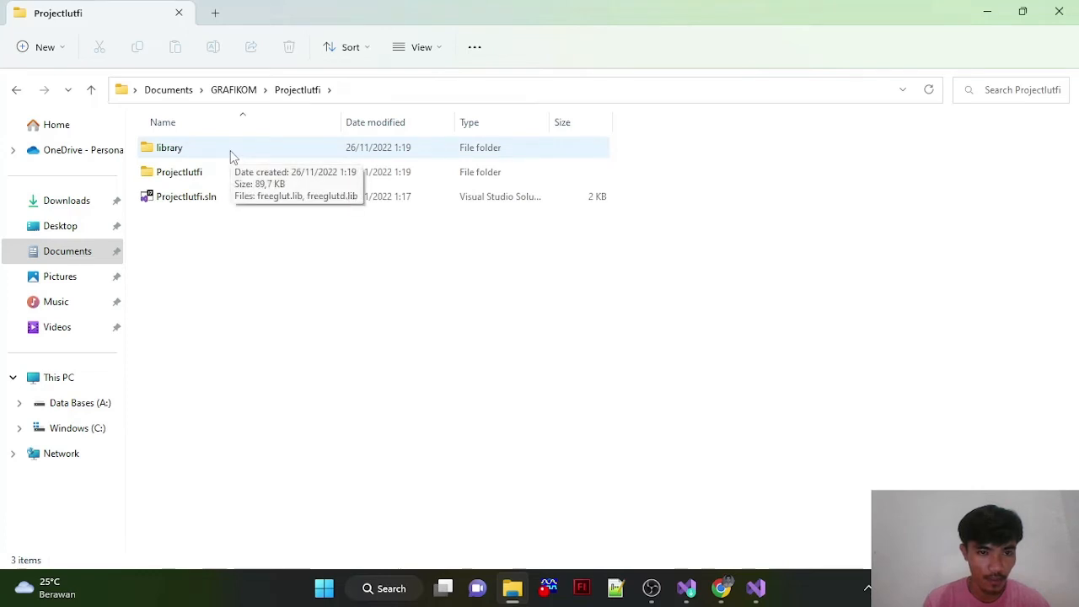
double_click(230, 156)
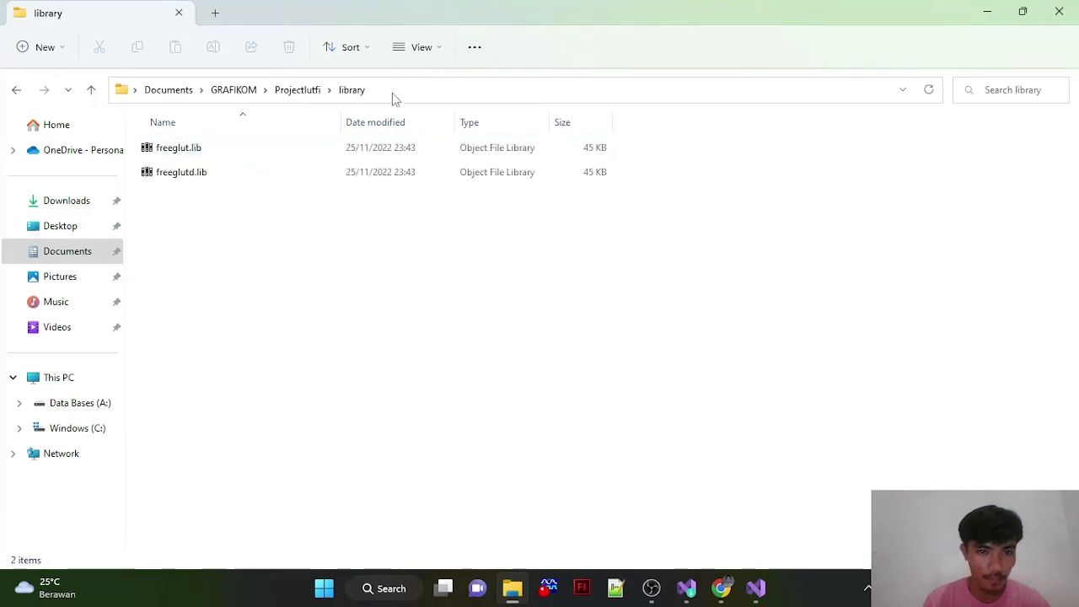
left_click(391, 93)
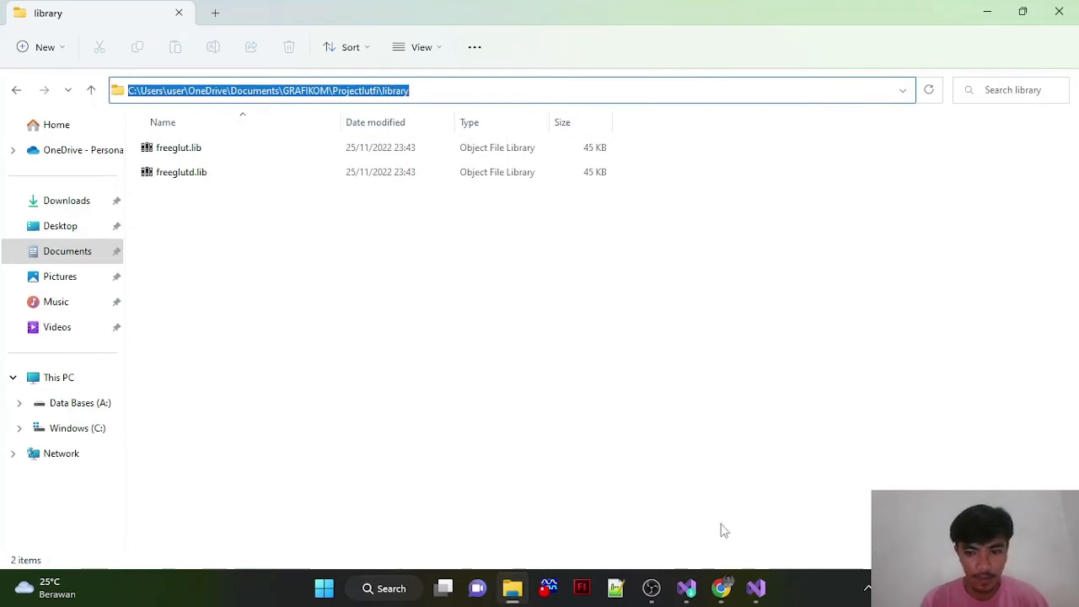
Step: Switch to Visual Studio, add the copied library folder path to the Library Directories and apply the change
left_click(755, 587)
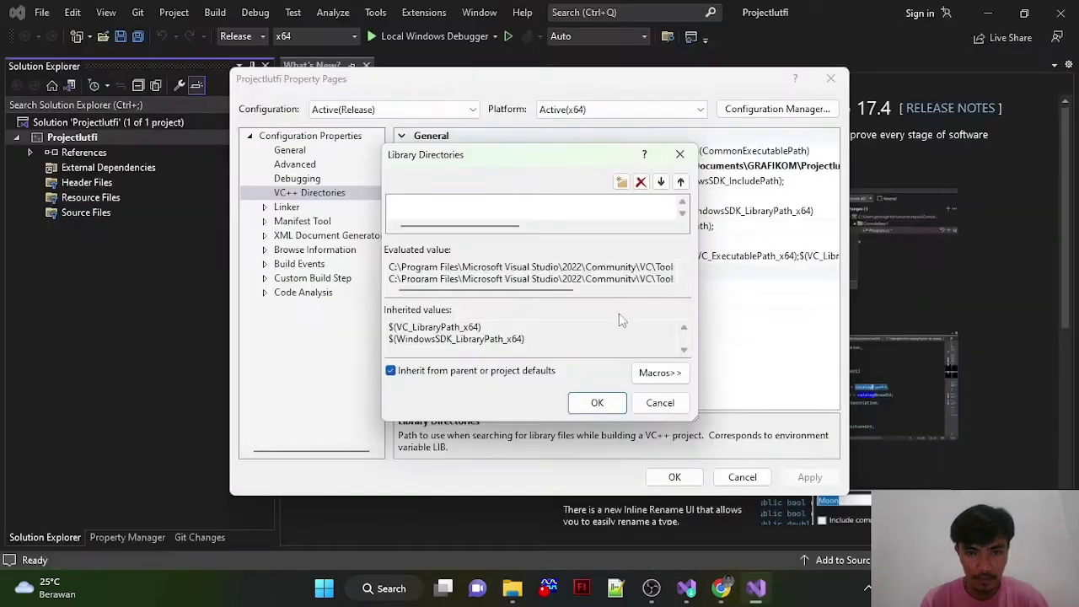
double_click(451, 208)
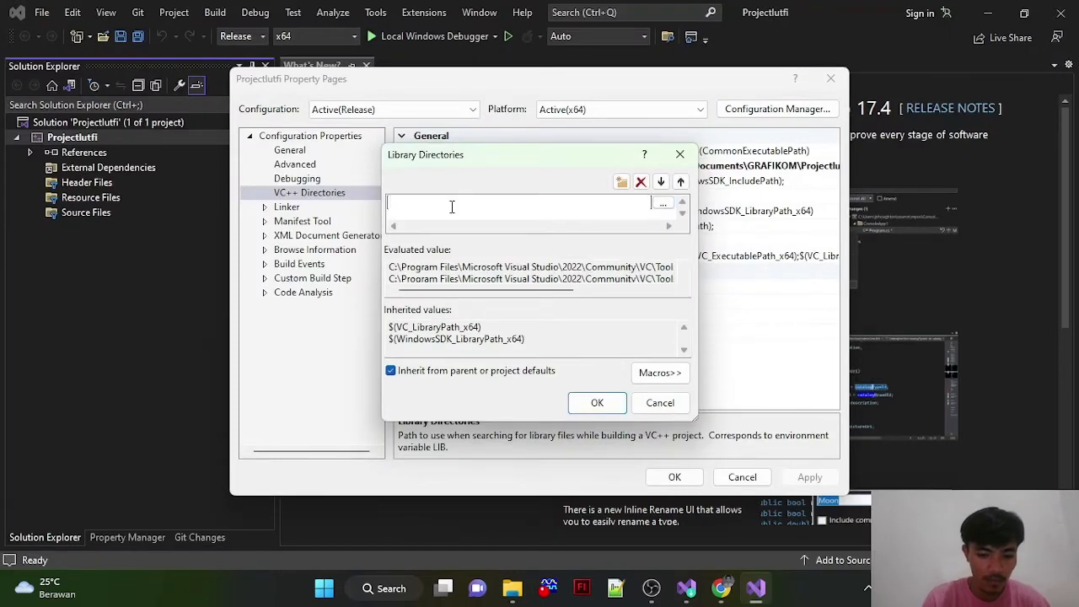
key("ctrl+v")
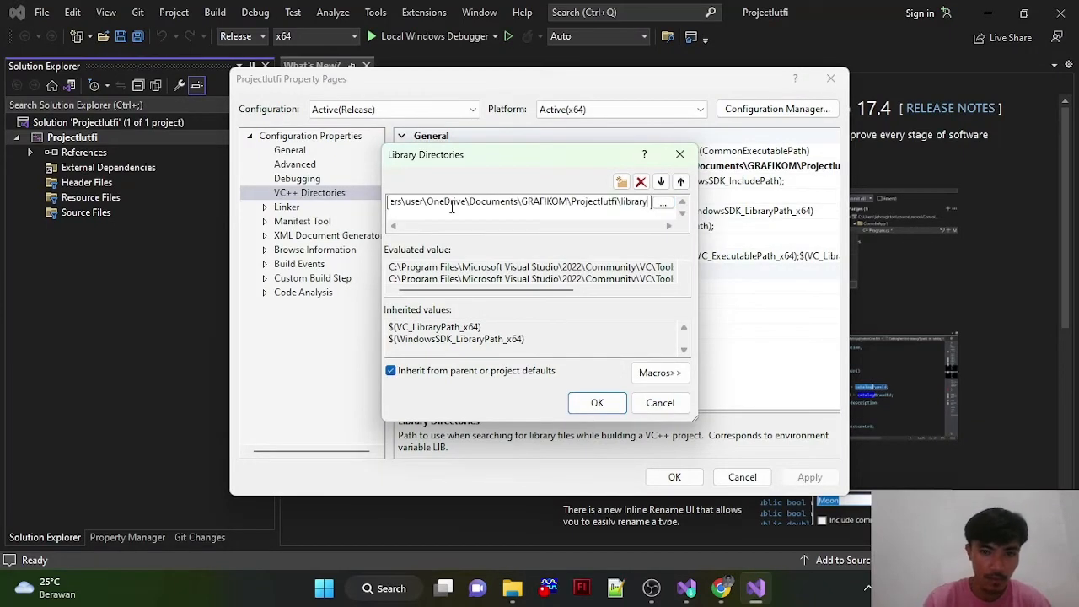
left_click(596, 403)
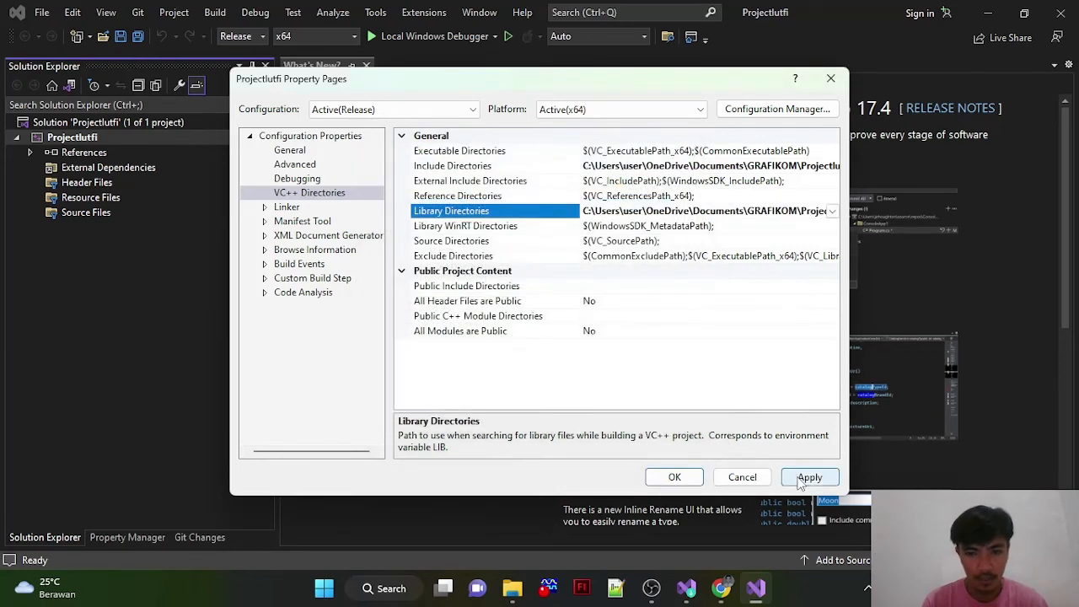
left_click(801, 479)
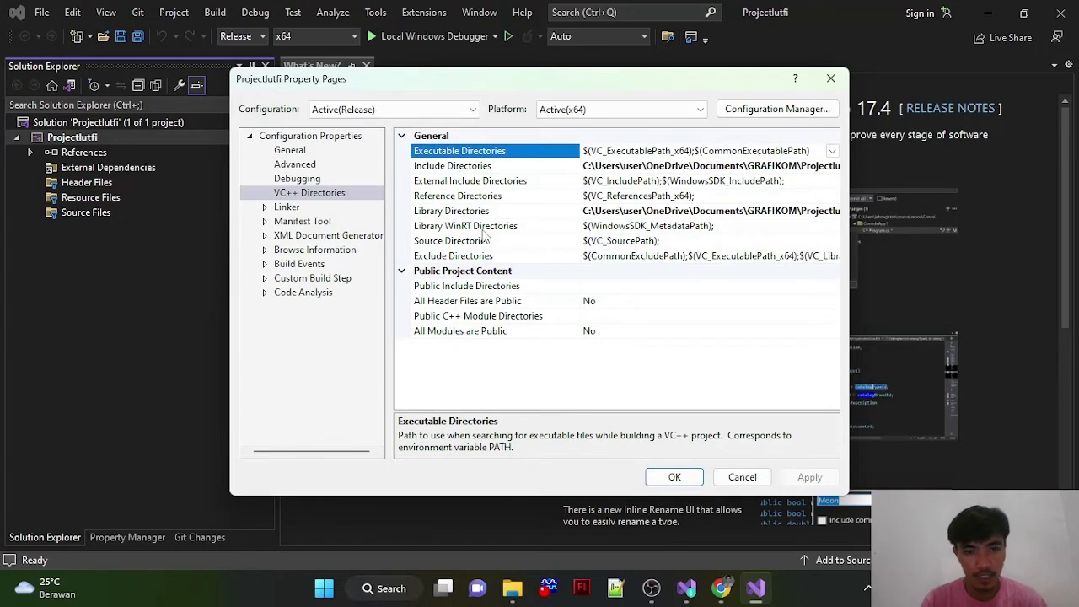
Step: Add freeglut.lib to the Additional Dependencies under Linker > Input and confirm the project properties
left_click(293, 208)
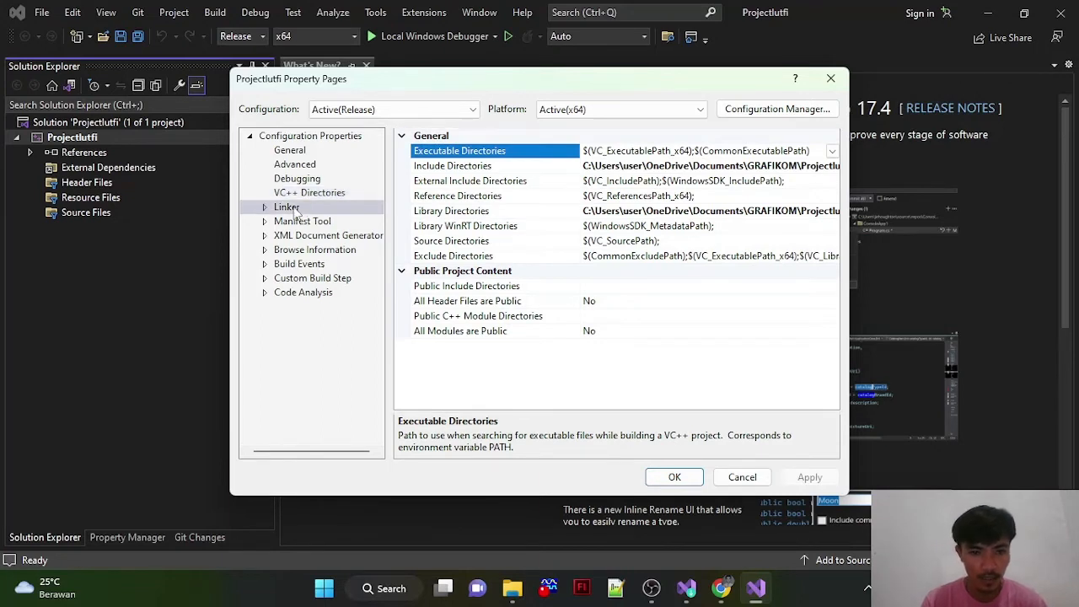
double_click(286, 208)
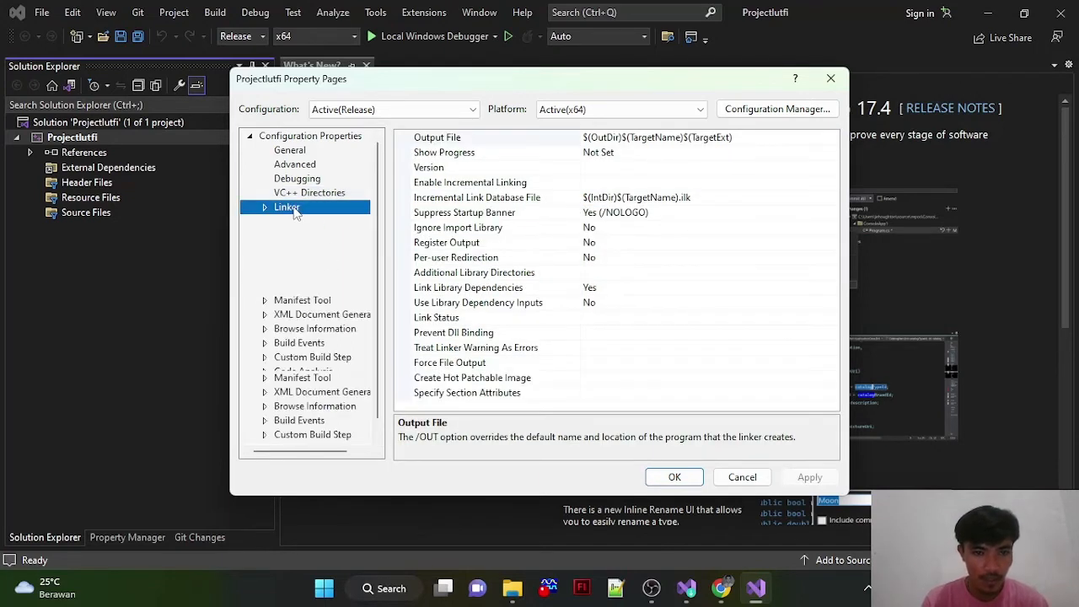
left_click(303, 237)
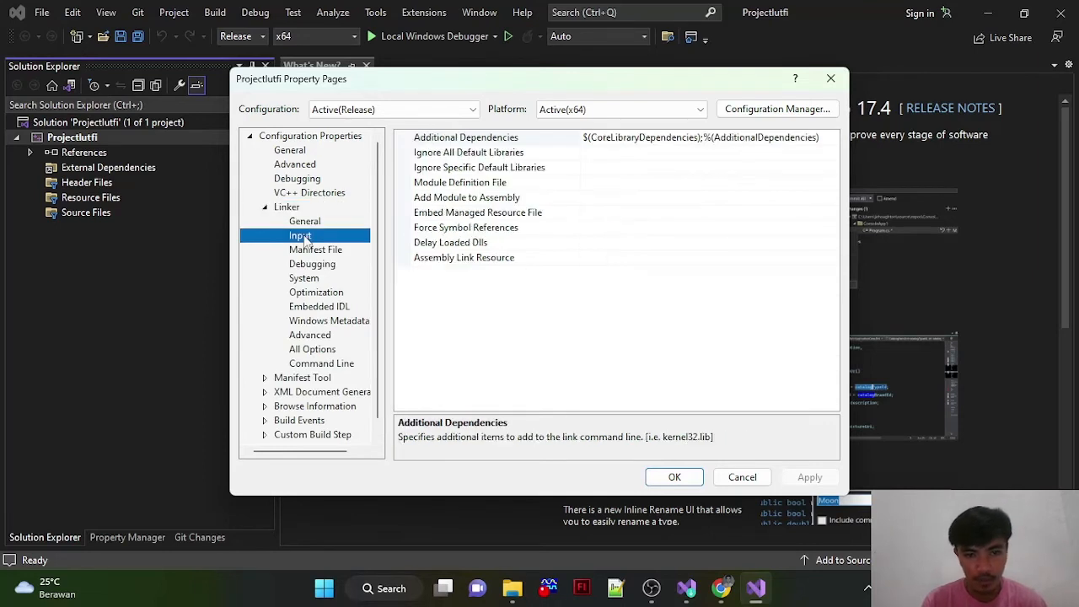
left_click(500, 140)
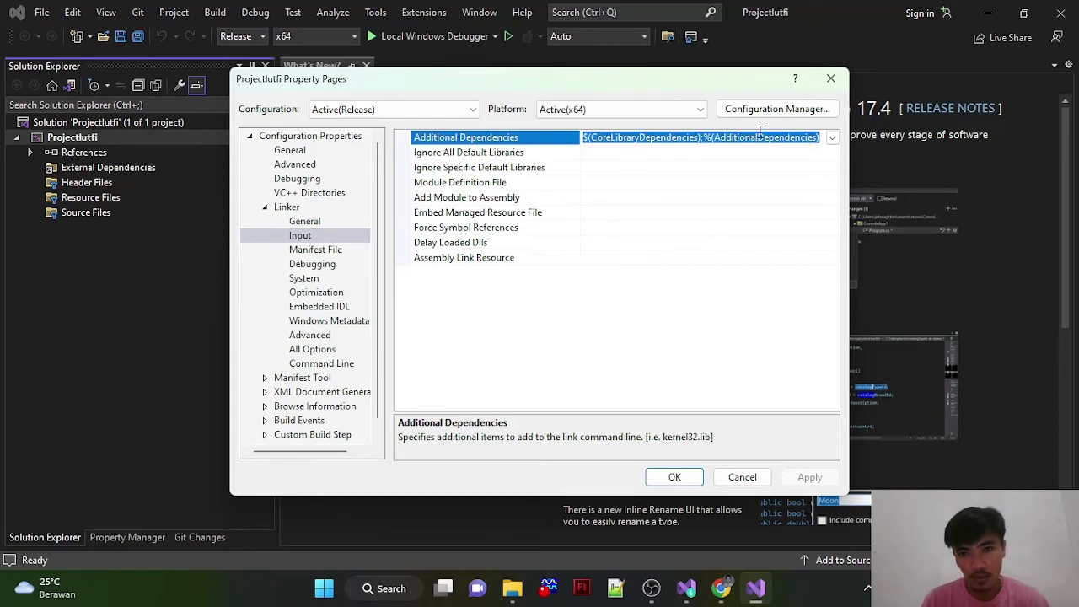
left_click(830, 140)
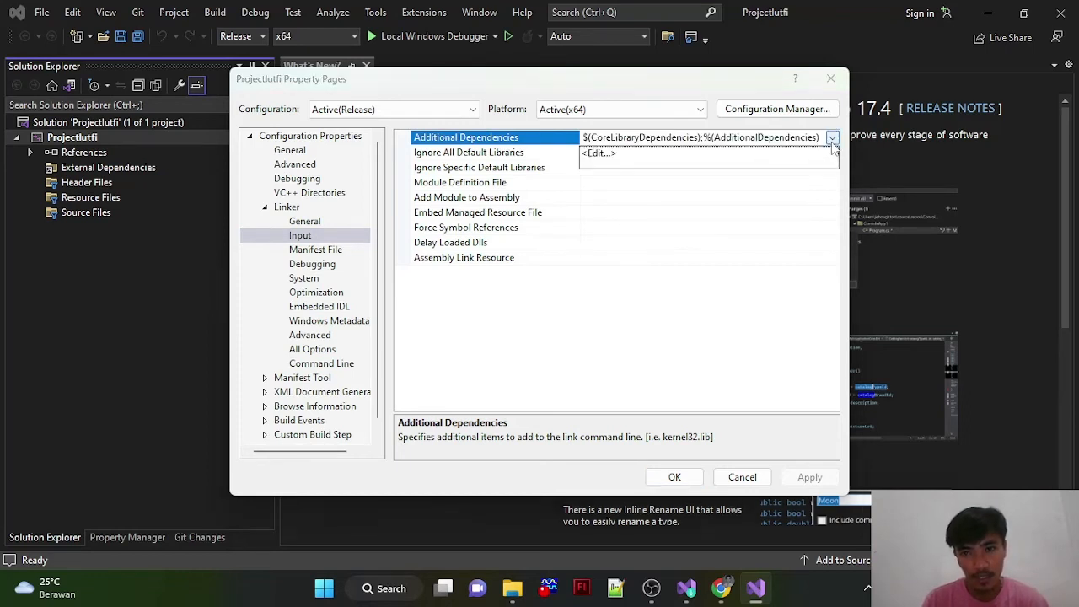
left_click(606, 153)
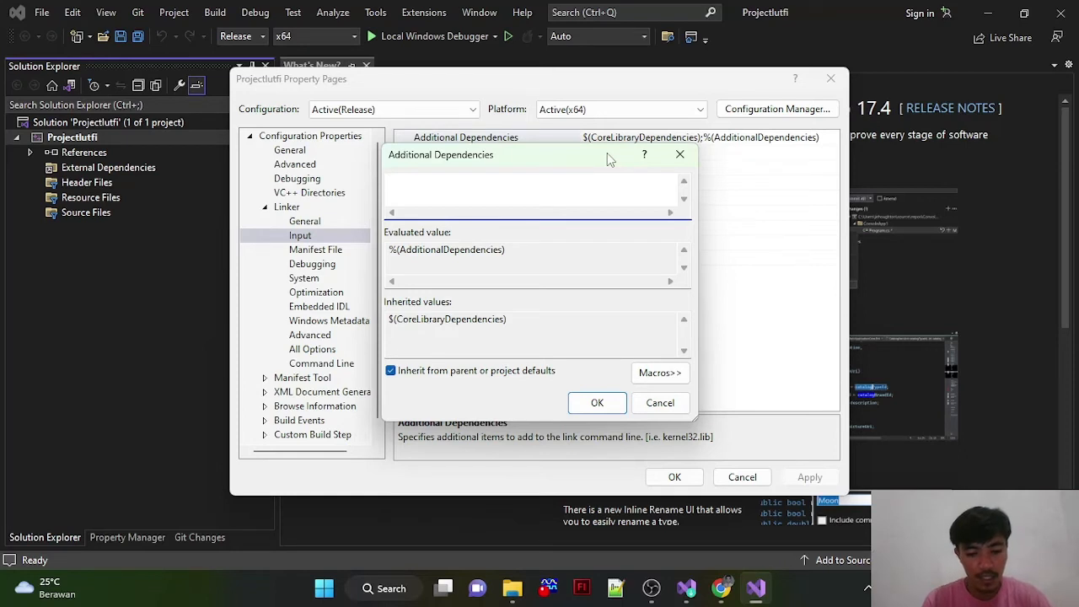
type("freeg")
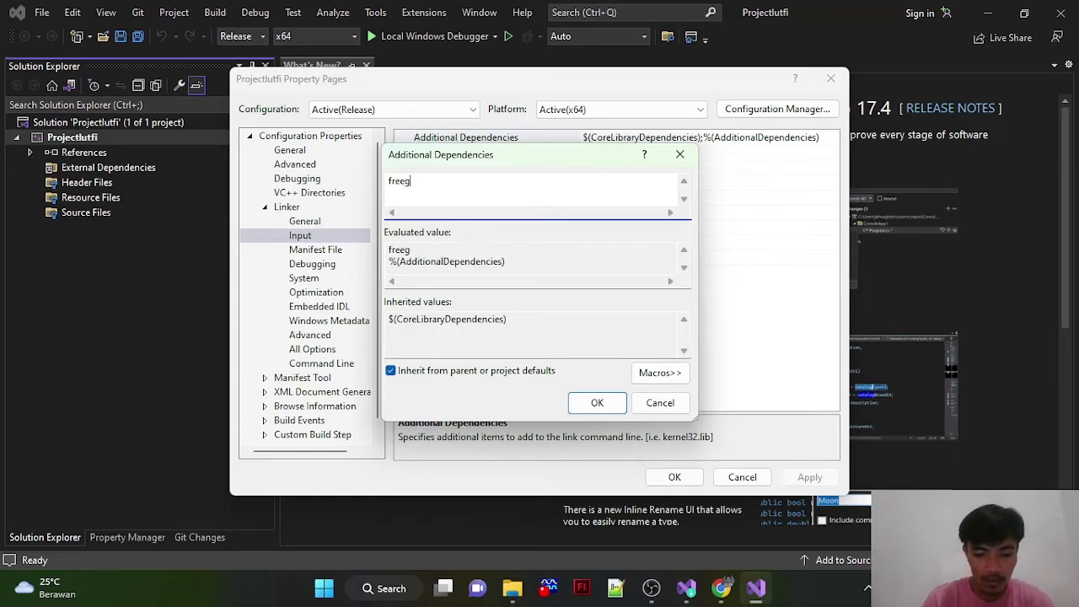
type("lyt")
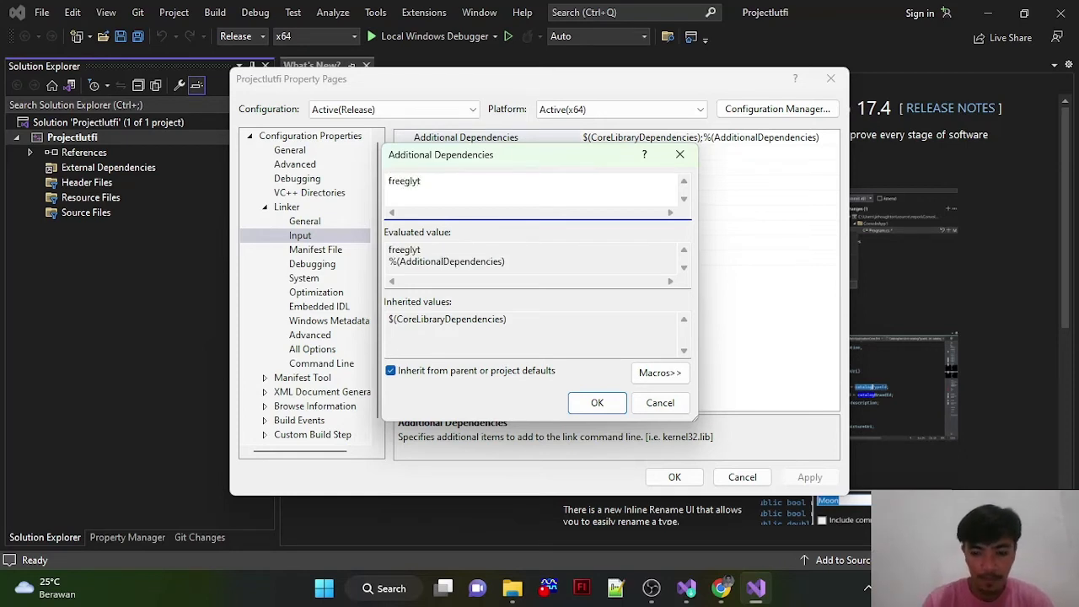
key("BackSpace")
key("BackSpace")
type("ut")
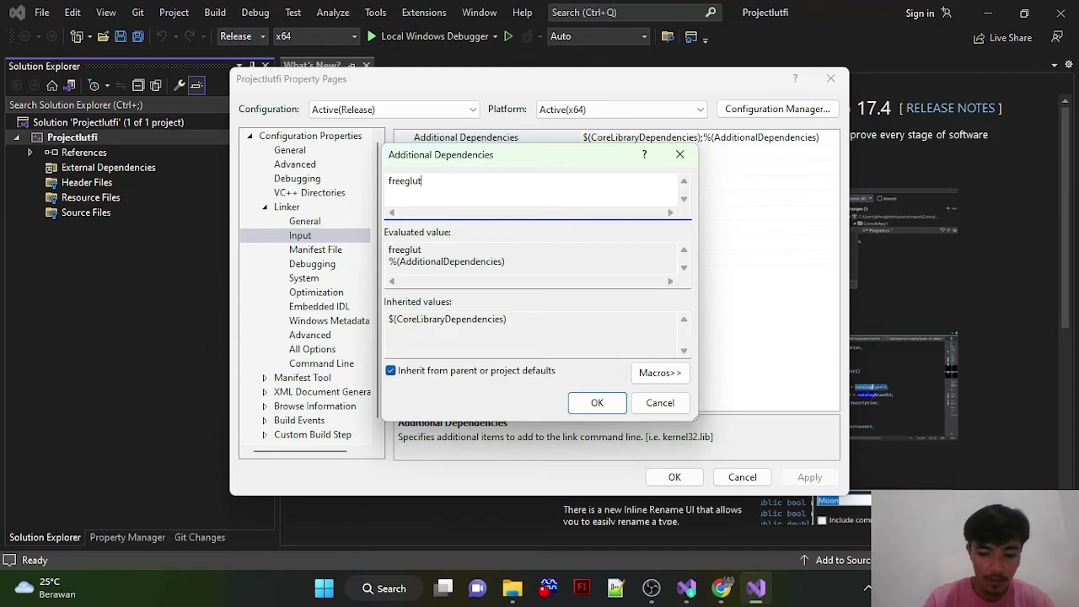
type(".b")
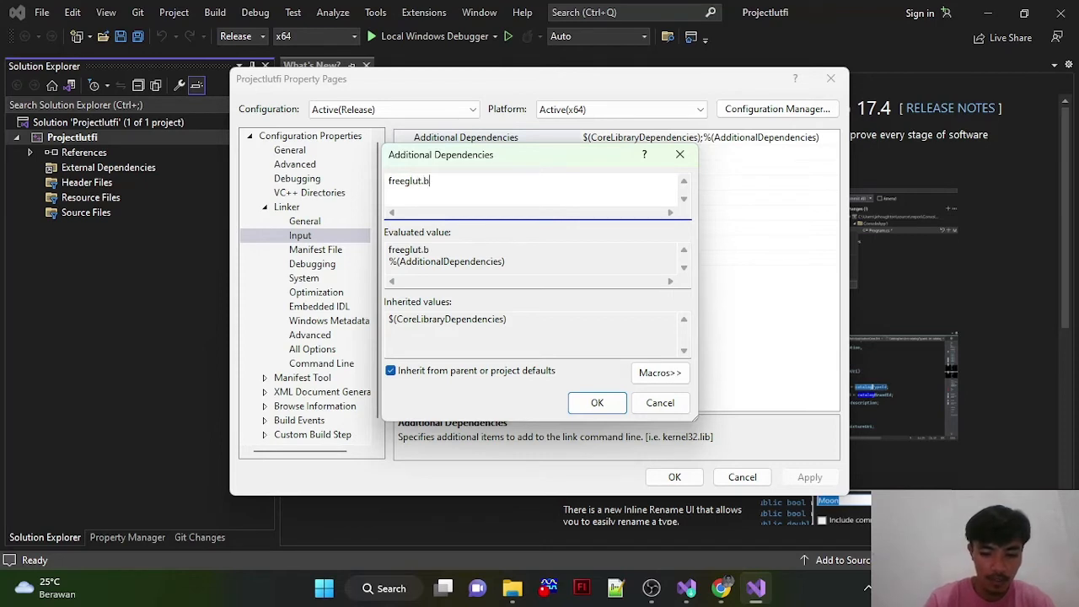
type("il")
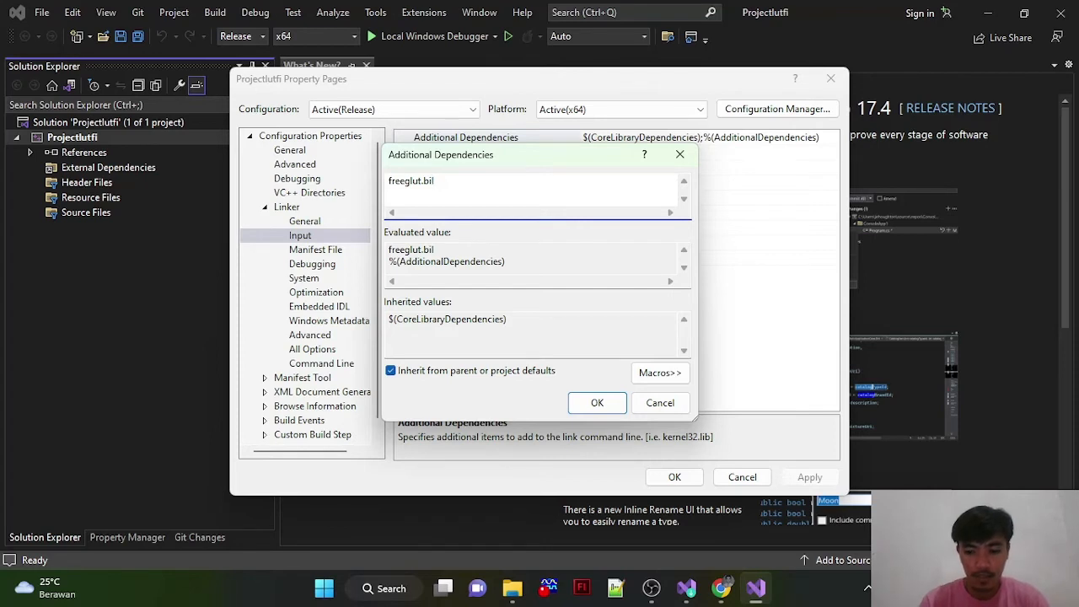
key("BackSpace")
key("BackSpace")
key("BackSpace")
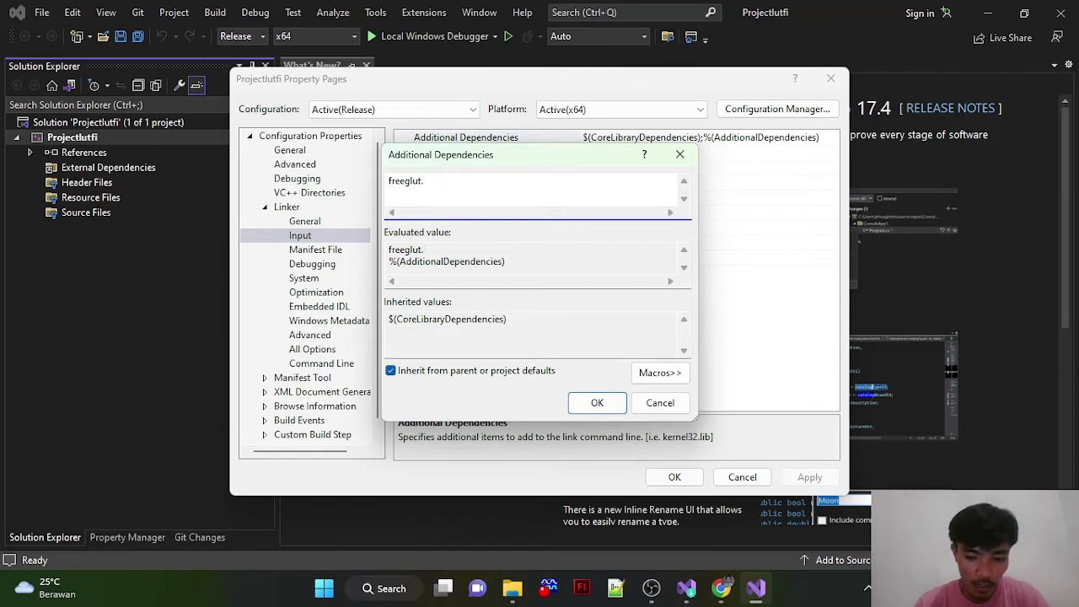
type("lib")
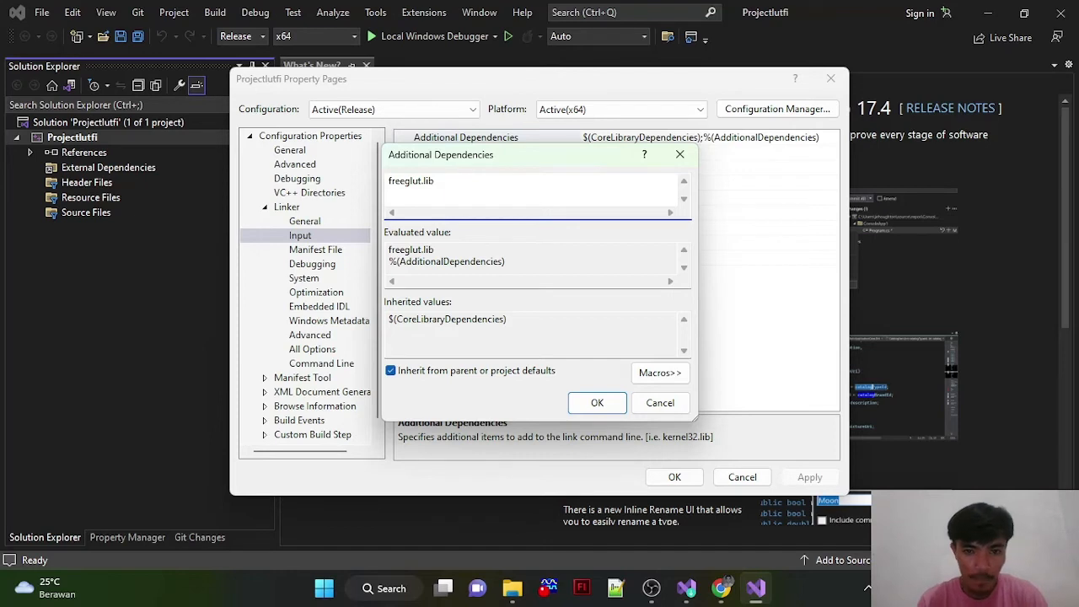
left_click(594, 402)
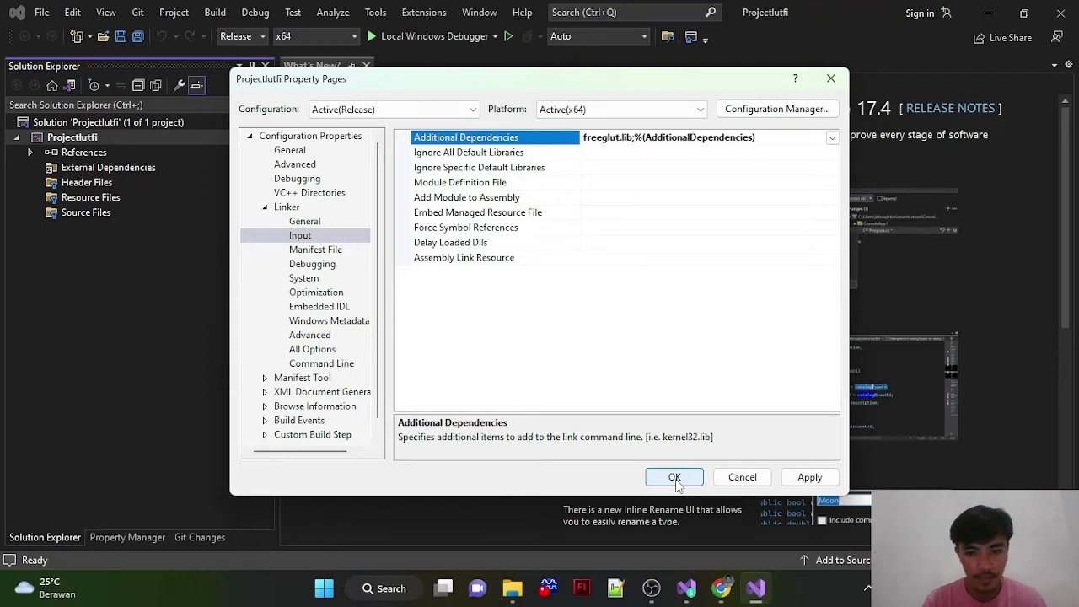
left_click(674, 477)
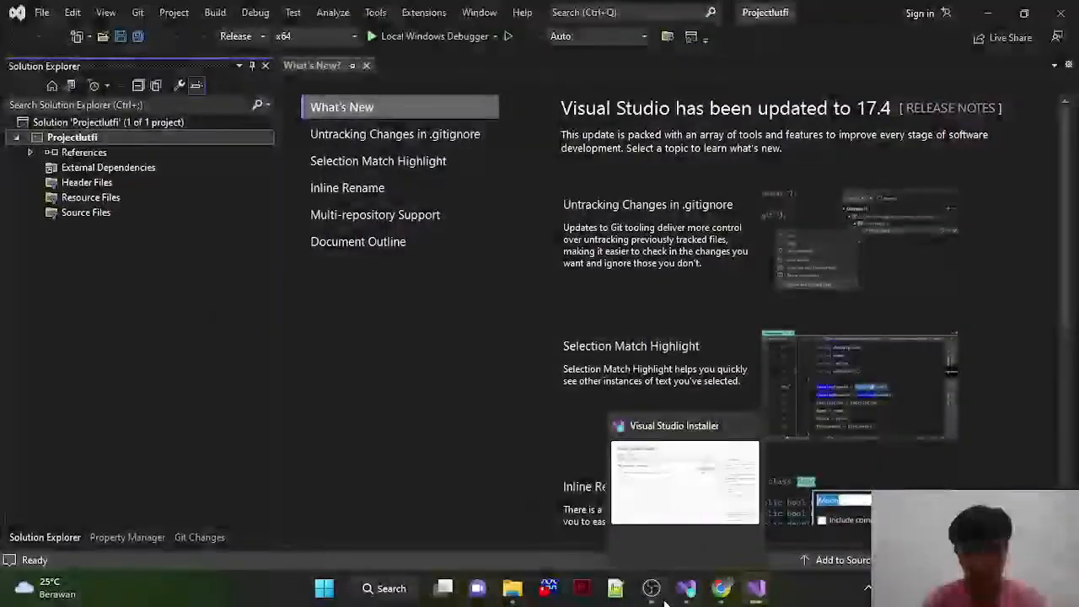
left_click(653, 590)
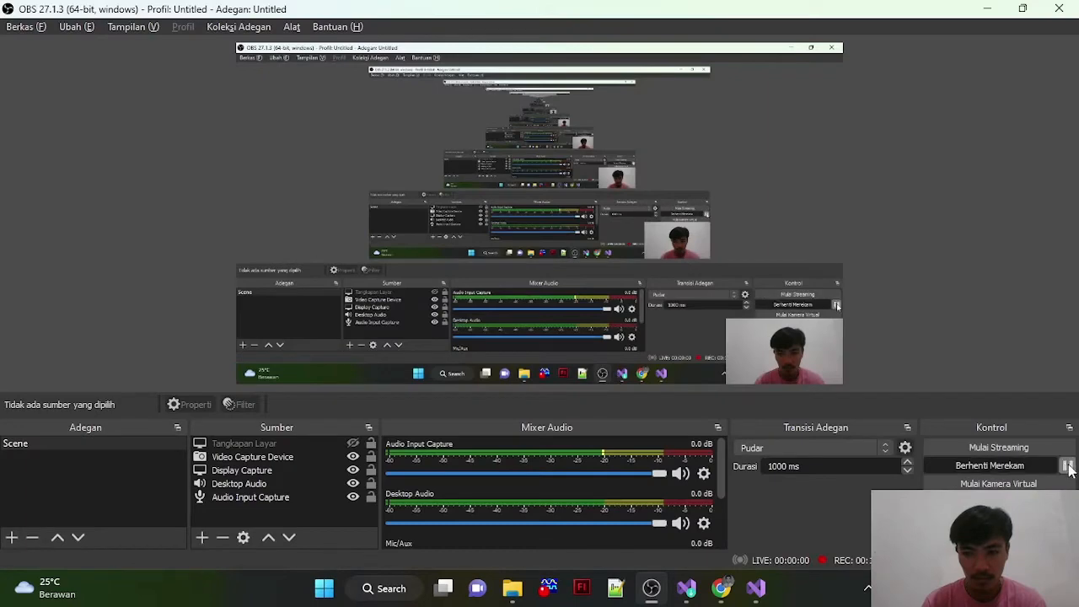
key("alt+Tab")
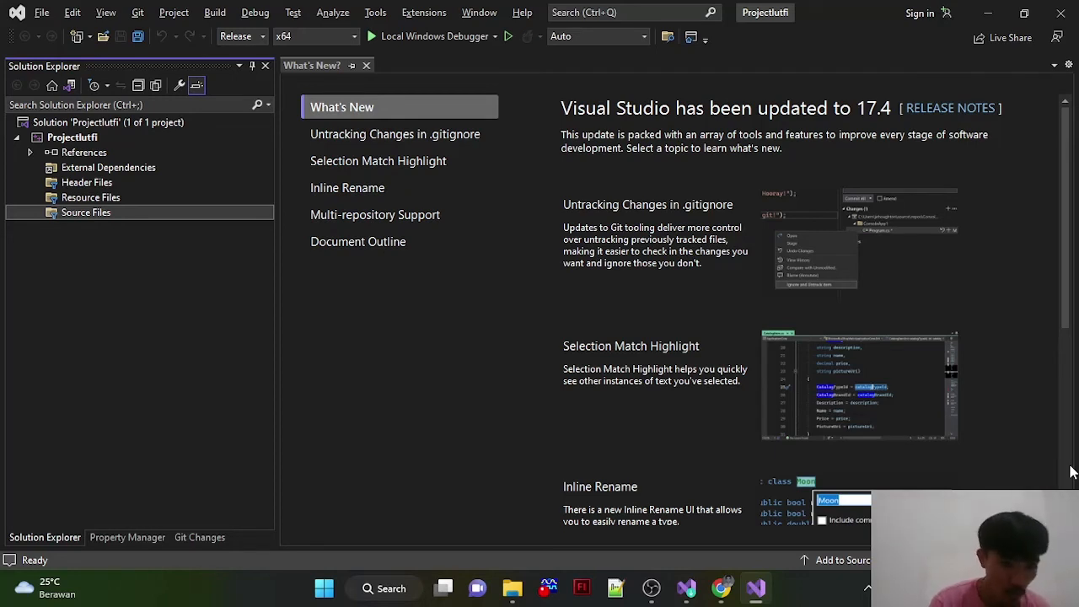
Step: Add a new C++ file named Main.cpp to the project's Source Files
right_click(105, 217)
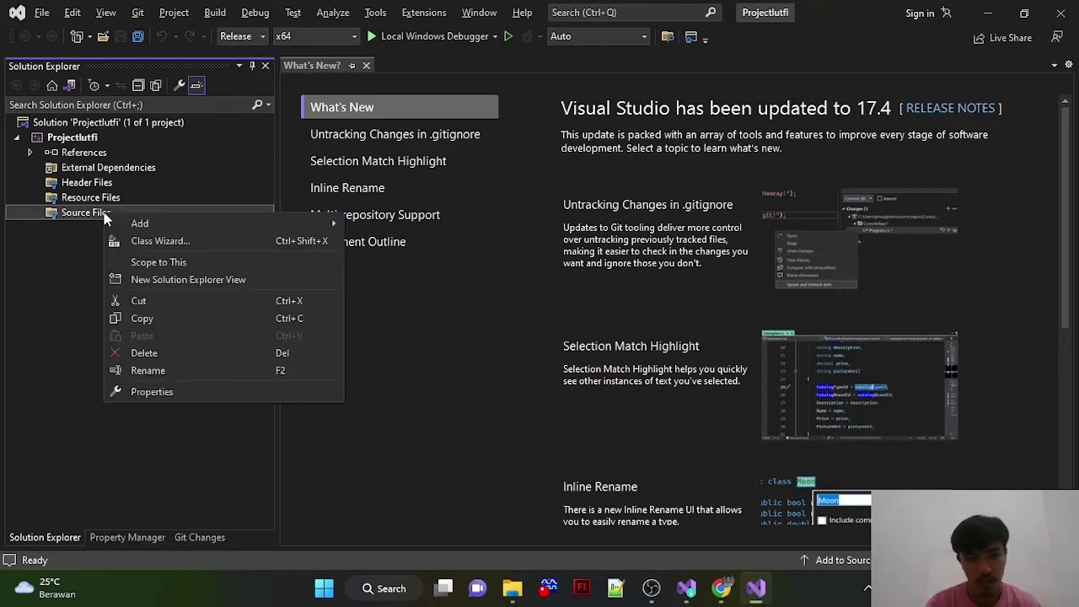
mouse_move(160, 224)
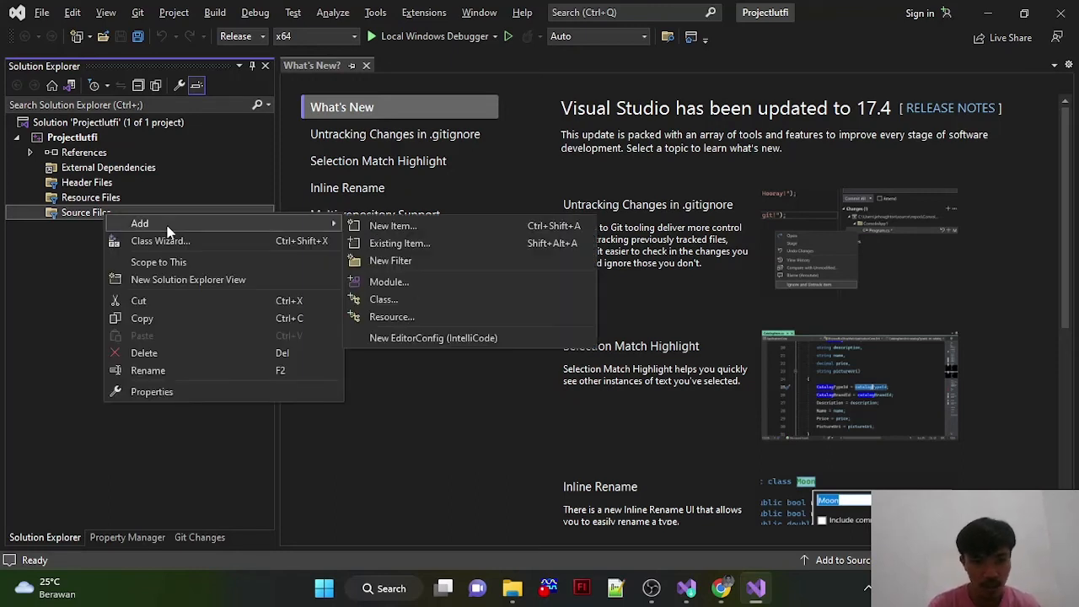
left_click(422, 231)
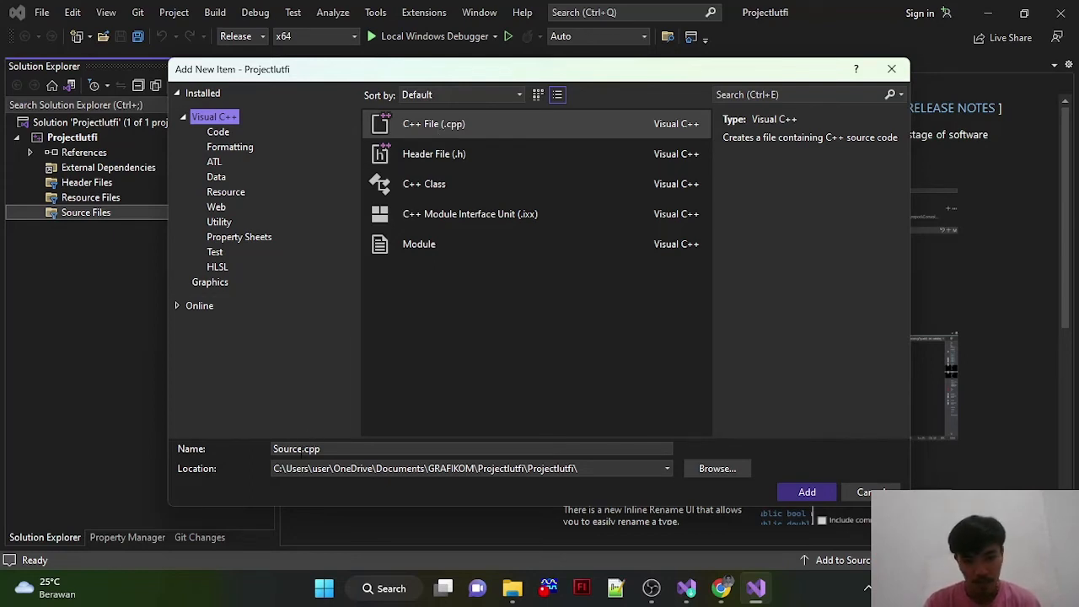
left_click(297, 449)
key("BackSpace")
key("BackSpace")
key("BackSpace")
key("BackSpace")
key("BackSpace")
key("BackSpace")
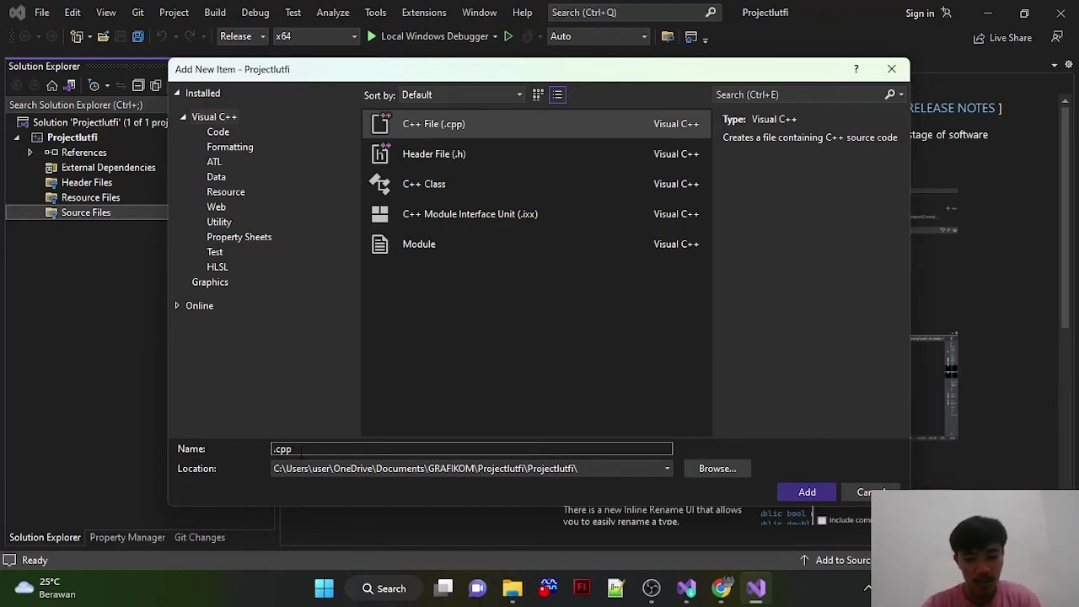
type("M")
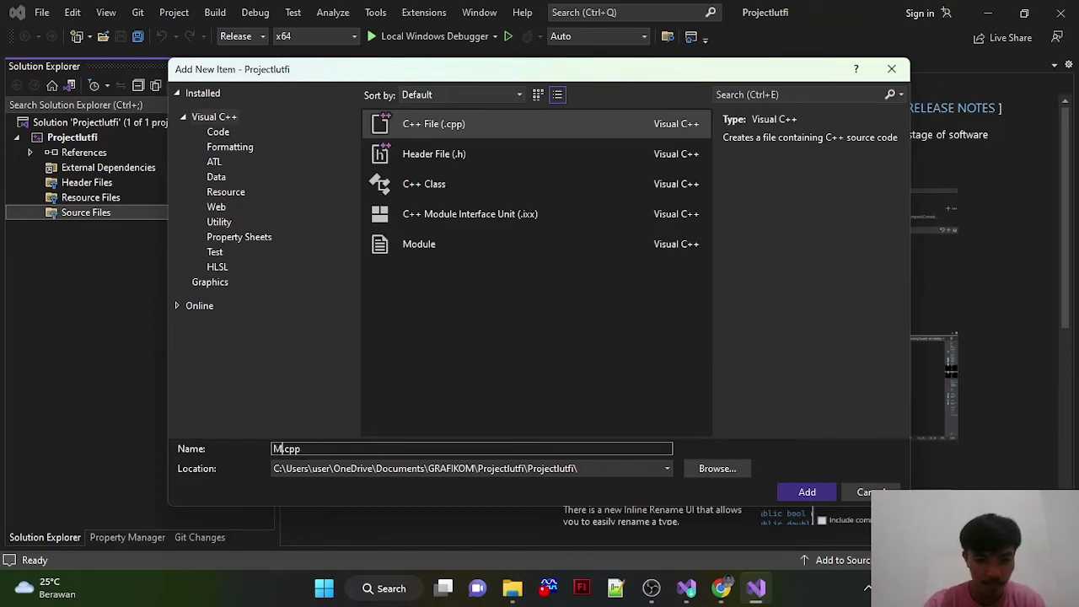
type("ain")
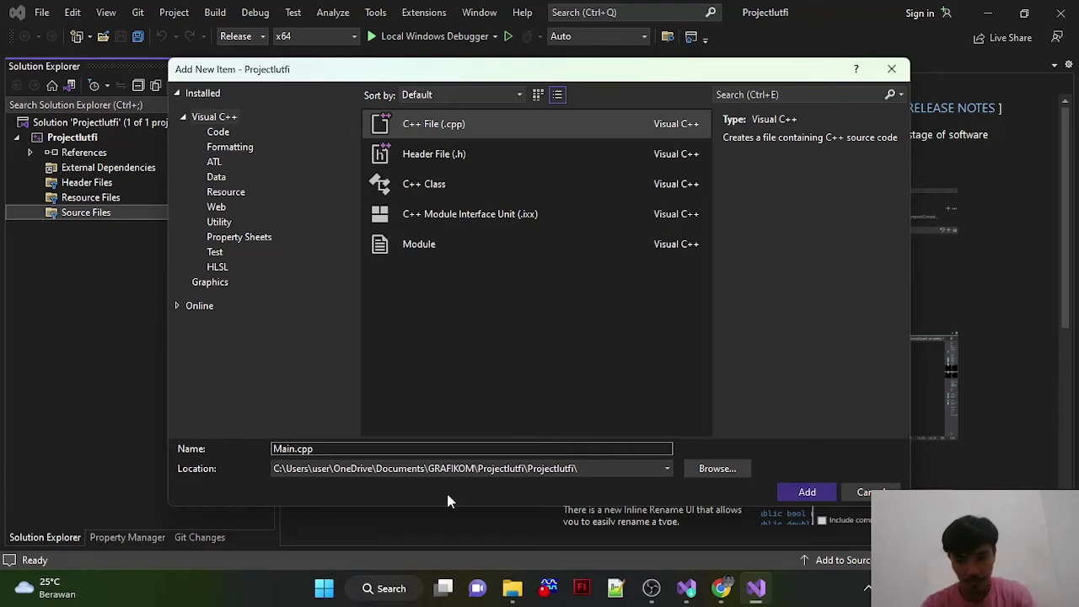
left_click(795, 492)
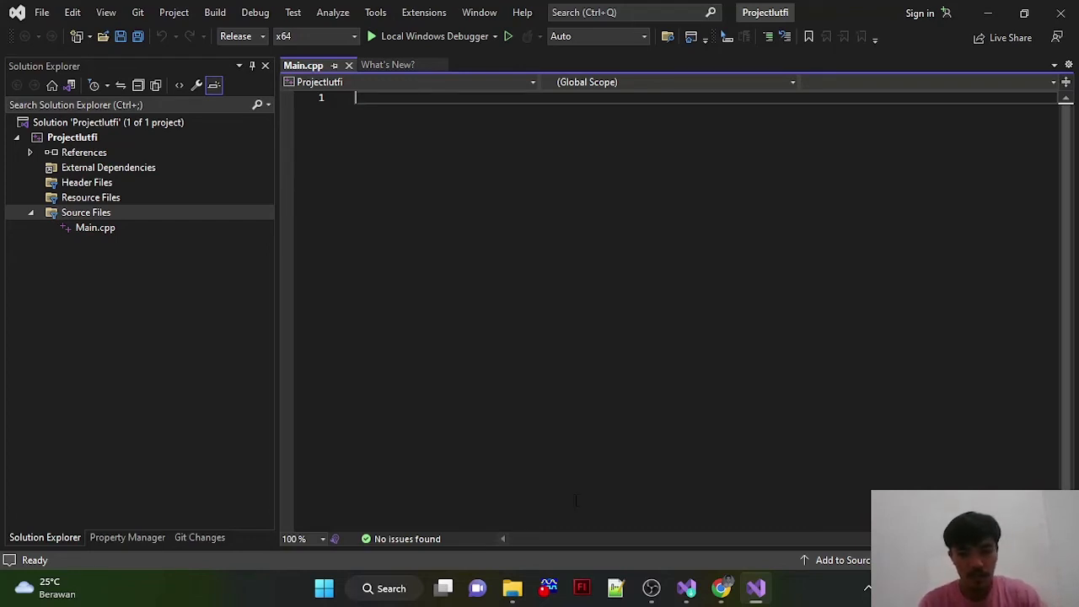
Step: Switch to File Explorer and open Main.cpp from GRAFIKOM > Utility for Visual Studio, always using Microsoft Visual Studio 2022 for .cpp files
left_click(511, 593)
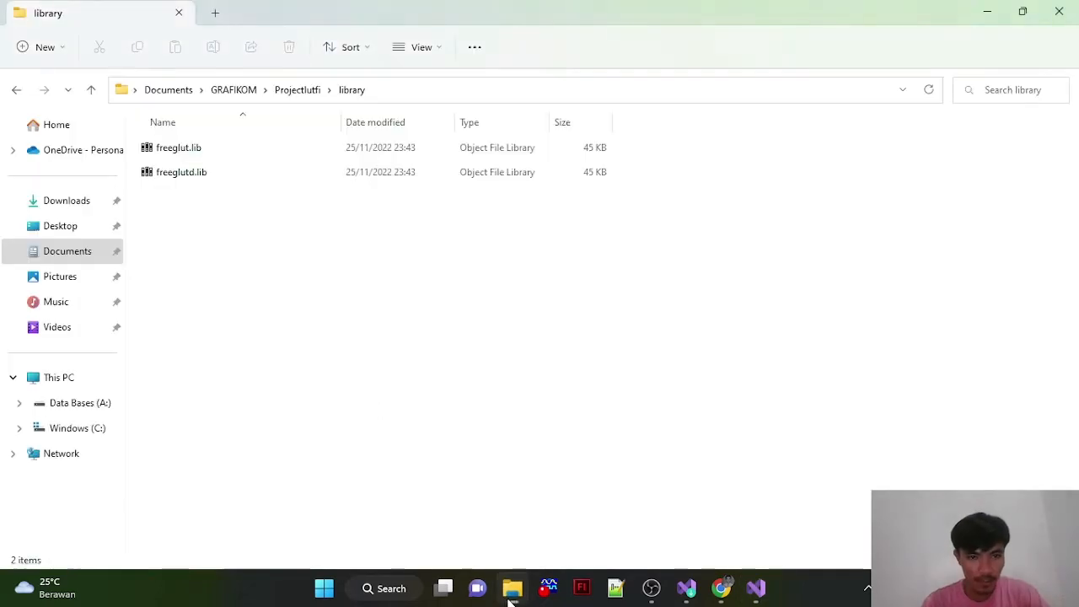
left_click(244, 89)
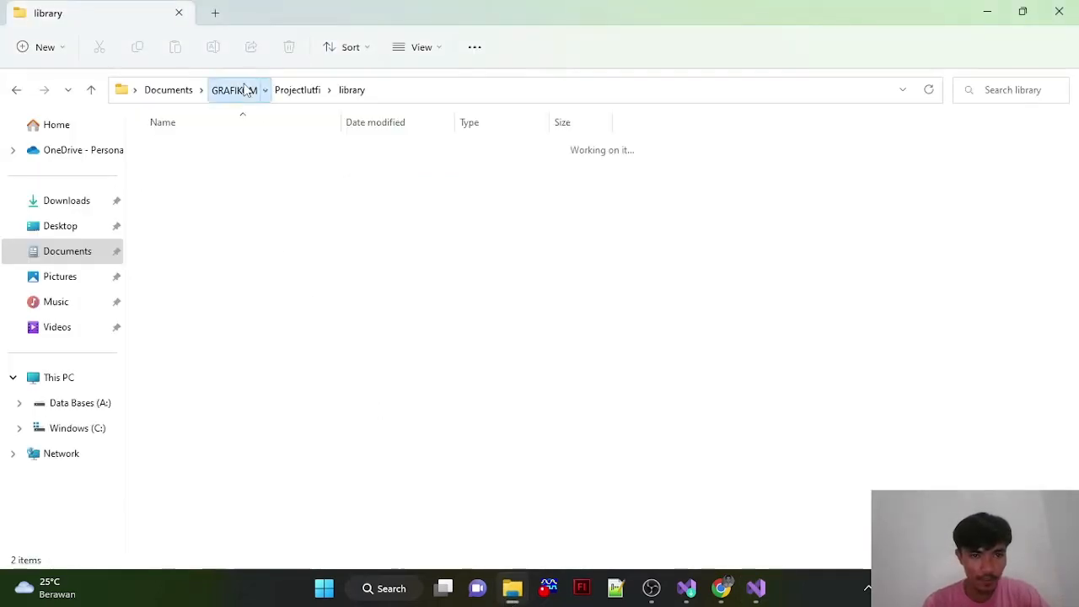
double_click(223, 177)
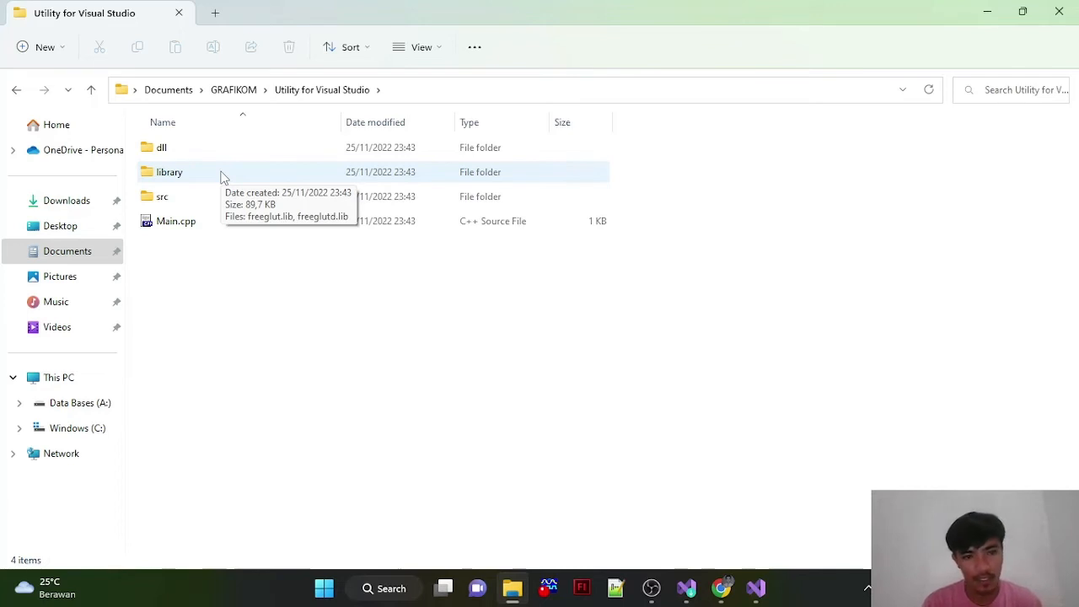
left_click(200, 221)
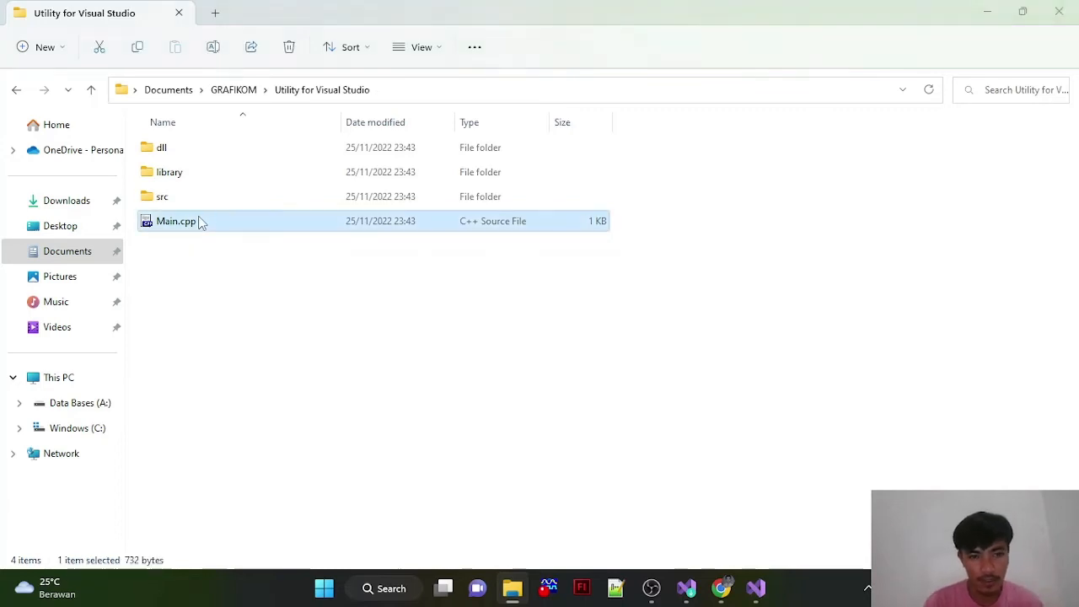
double_click(199, 222)
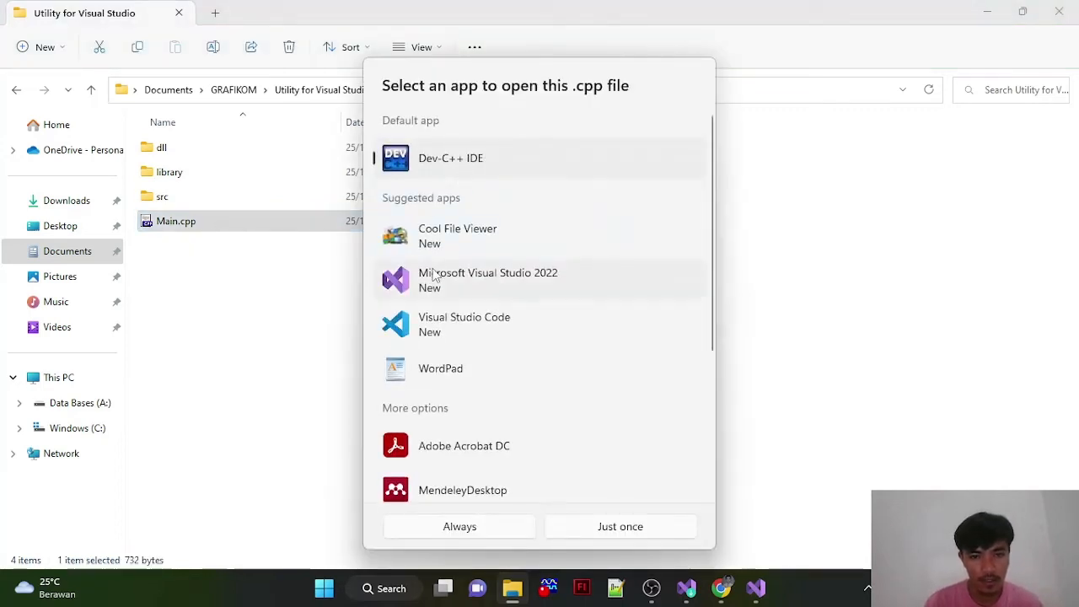
scroll(433, 276, "down", 1)
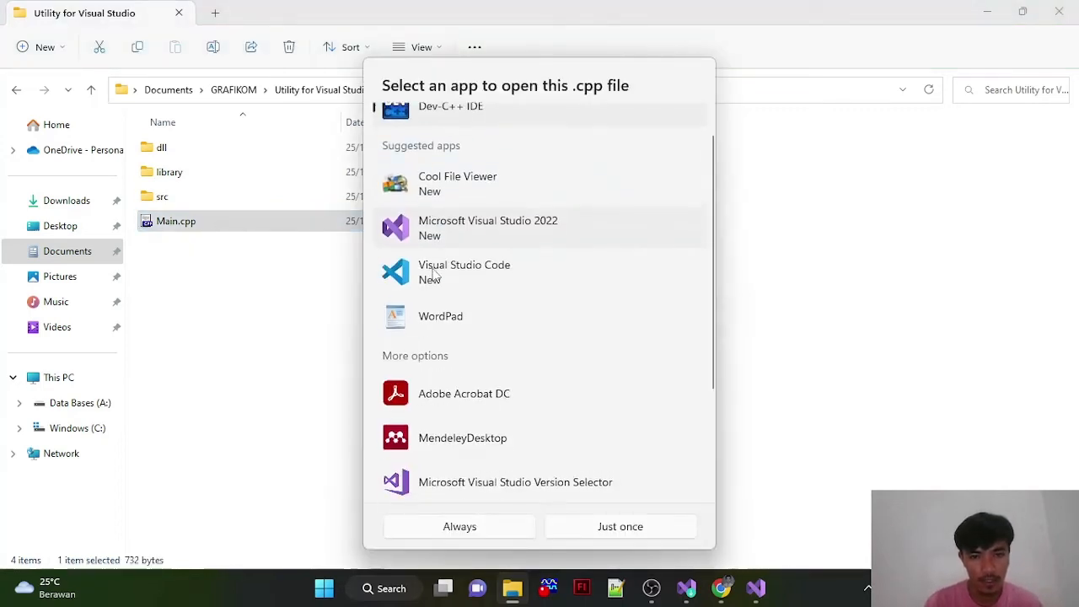
left_click(512, 221)
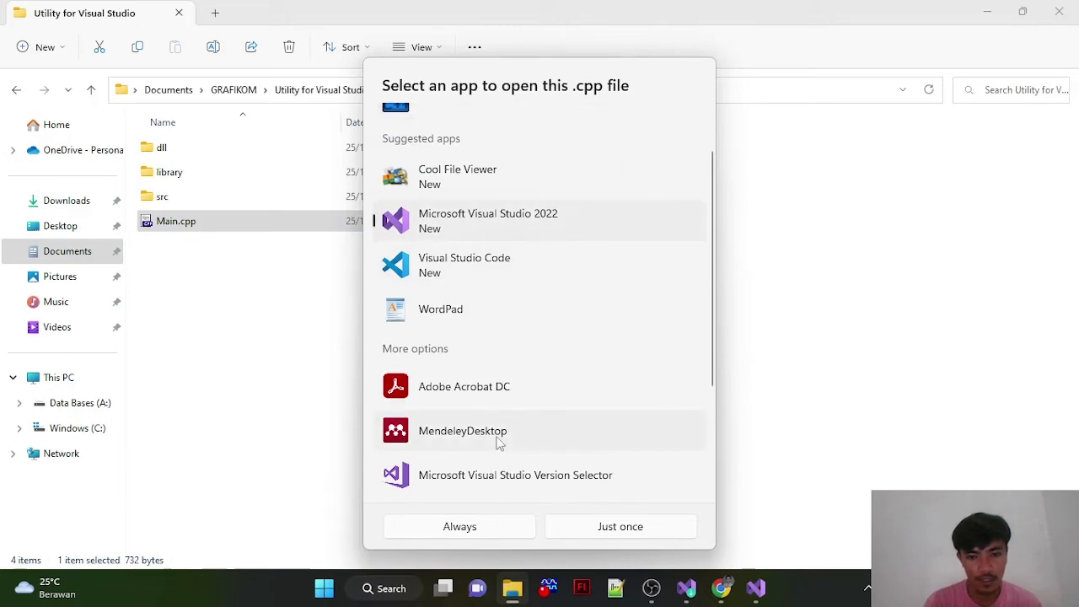
left_click(493, 528)
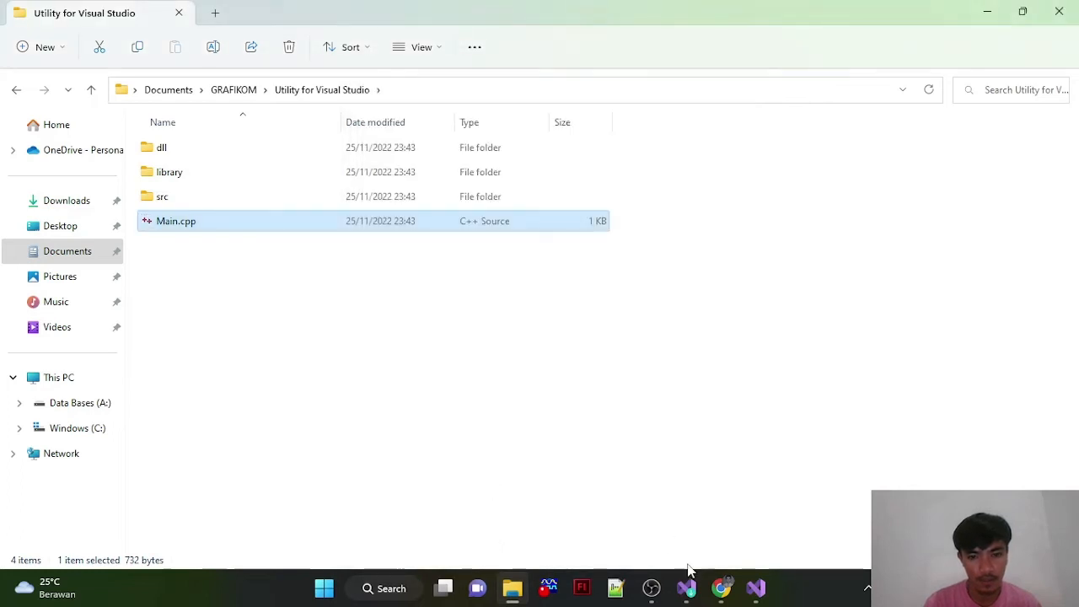
Step: Switch to Visual Studio, copy all code from the utility Main.cpp into the project's empty Main.cpp and close the utility file
left_click(757, 590)
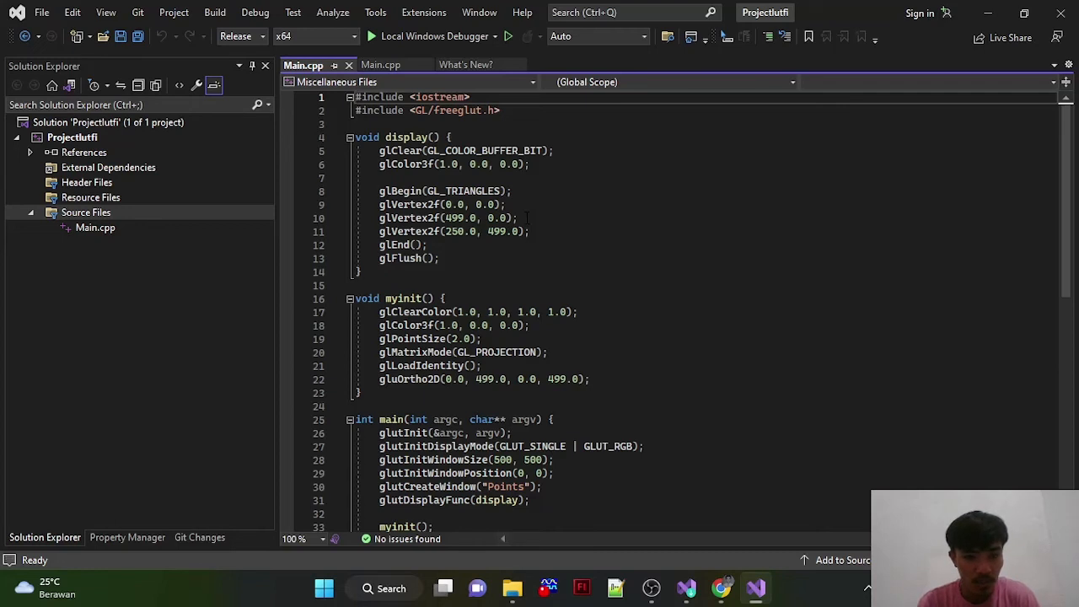
left_click(565, 208)
key("ctrl+a")
key("ctrl+c")
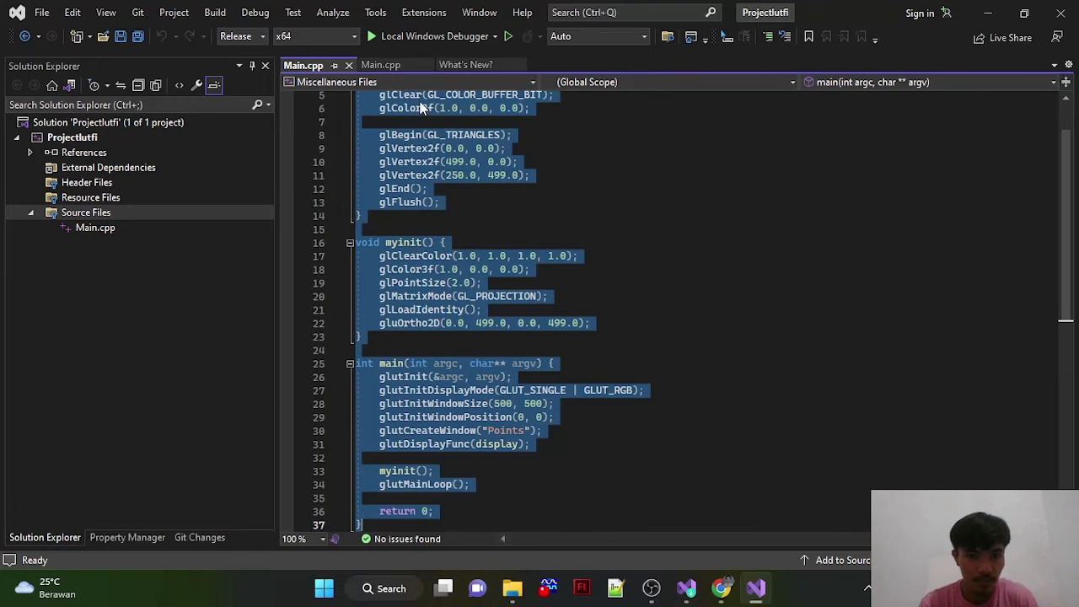
left_click(390, 63)
double_click(107, 229)
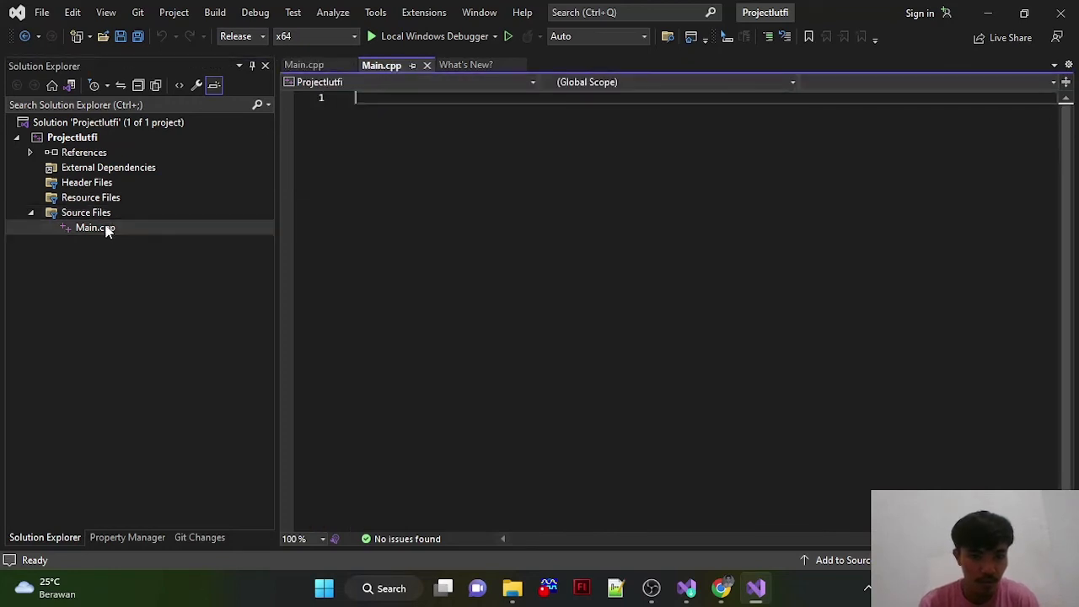
double_click(107, 229)
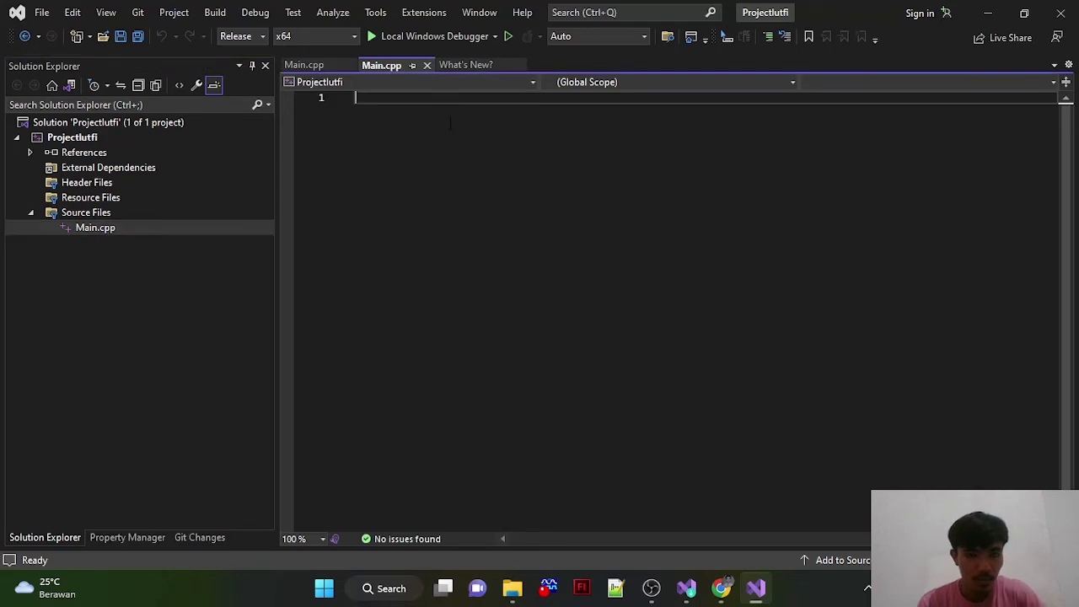
key("ctrl+v")
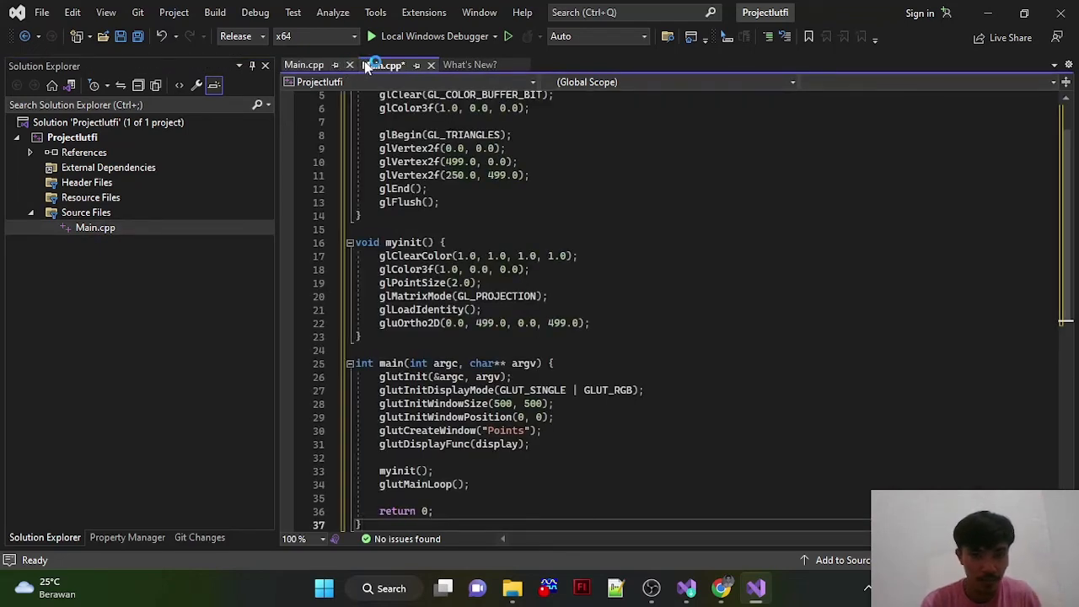
left_click(349, 65)
left_click(449, 191)
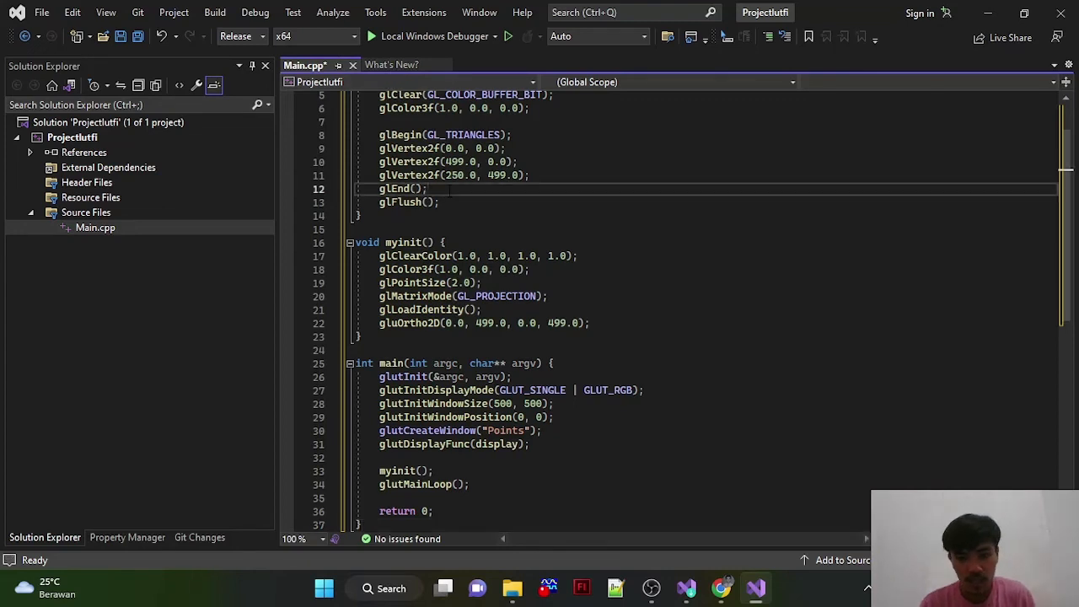
Step: Build the project with the new Main.cpp code and review the build output and source
scroll(449, 192, "up", 2)
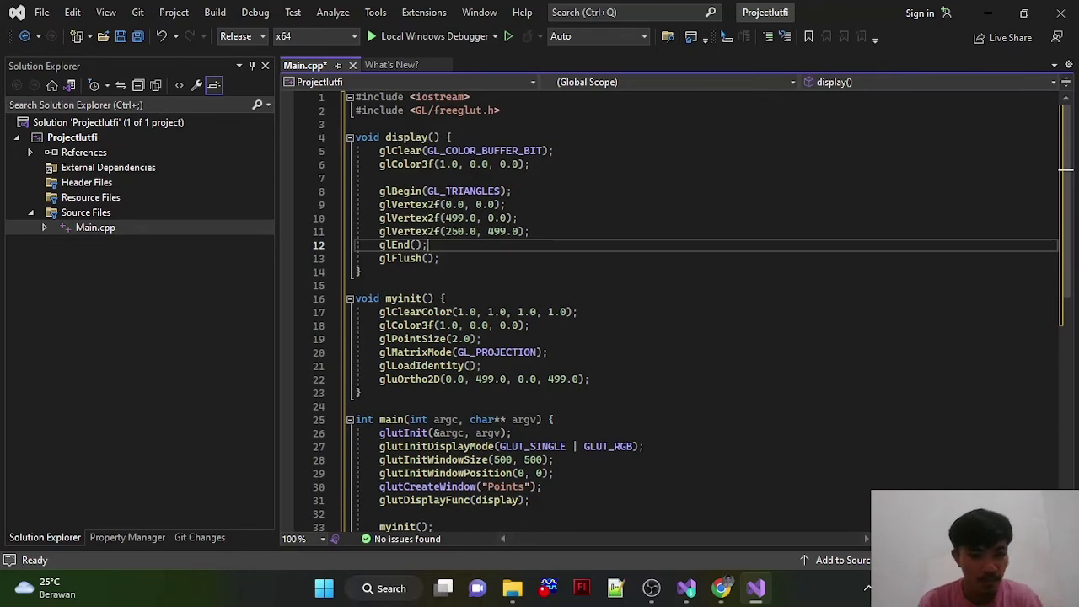
scroll(674, 311, "down", 3)
scroll(674, 311, "up", 3)
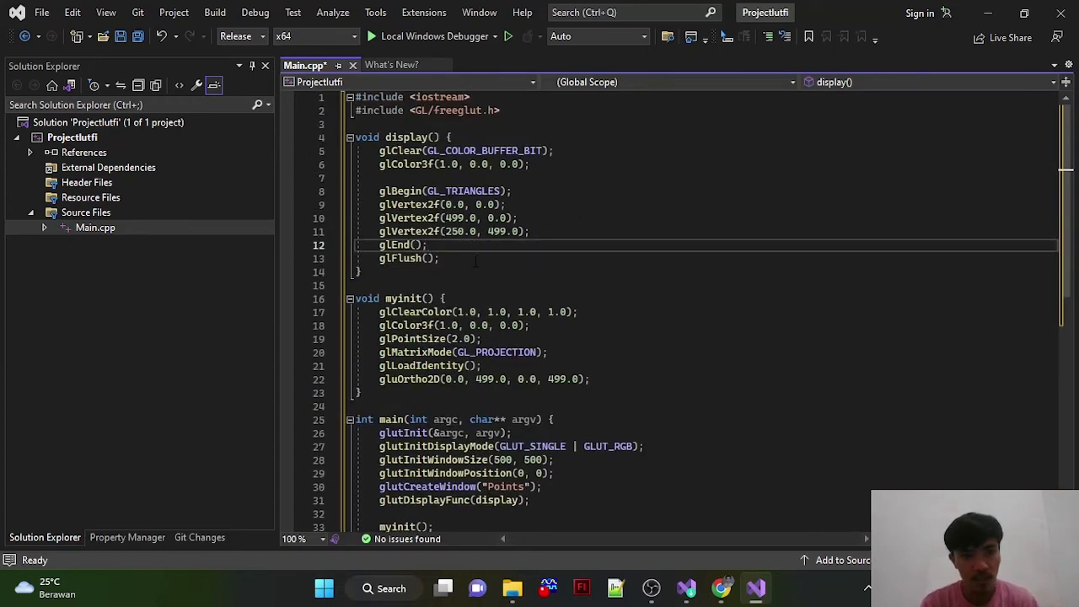
right_click(76, 137)
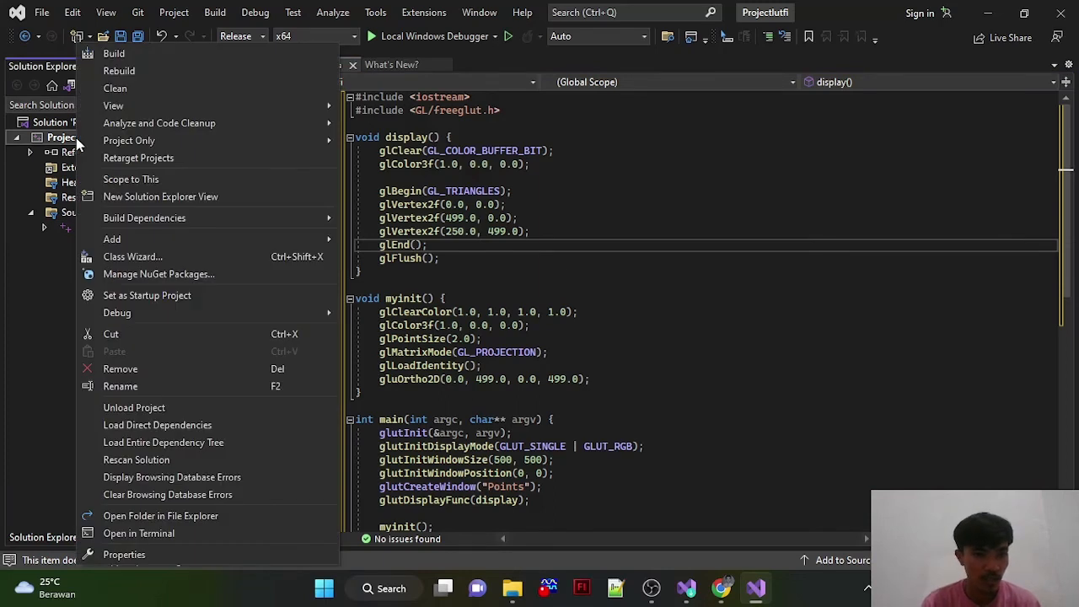
left_click(138, 54)
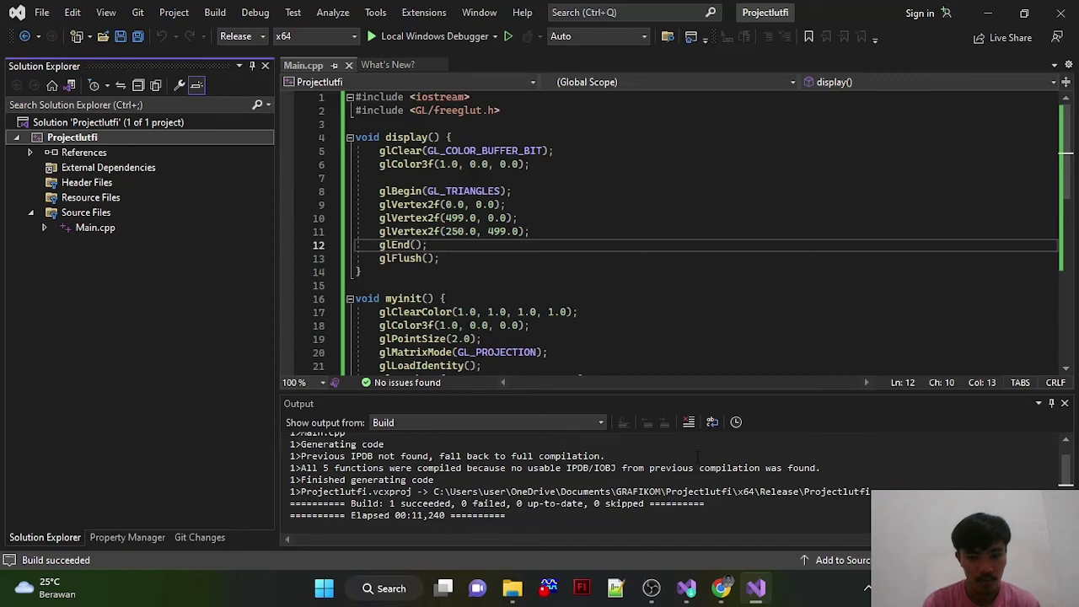
scroll(697, 456, "up", 1)
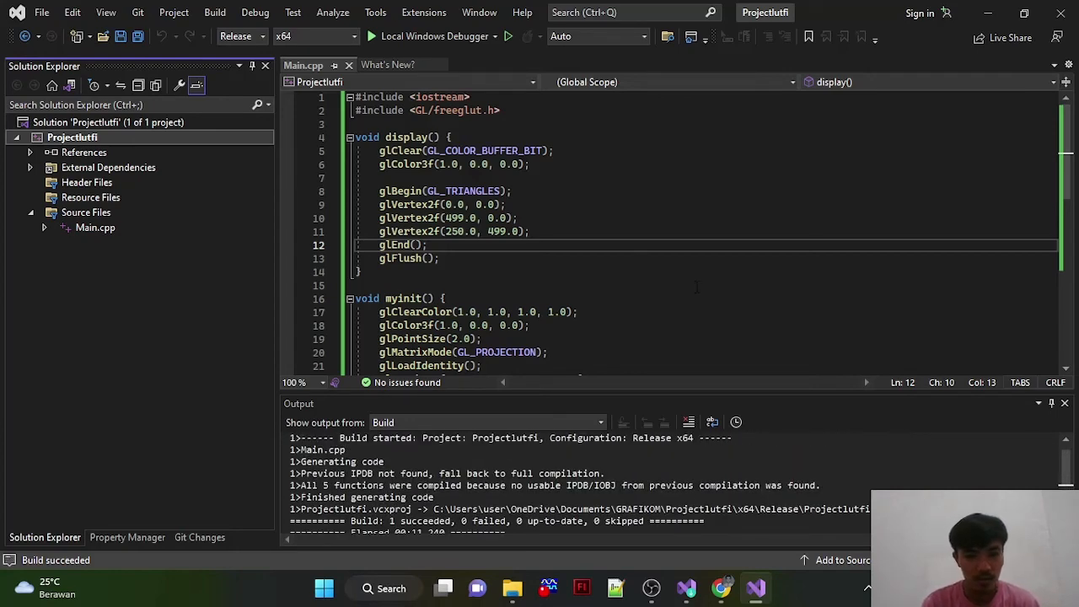
scroll(697, 287, "down", 12)
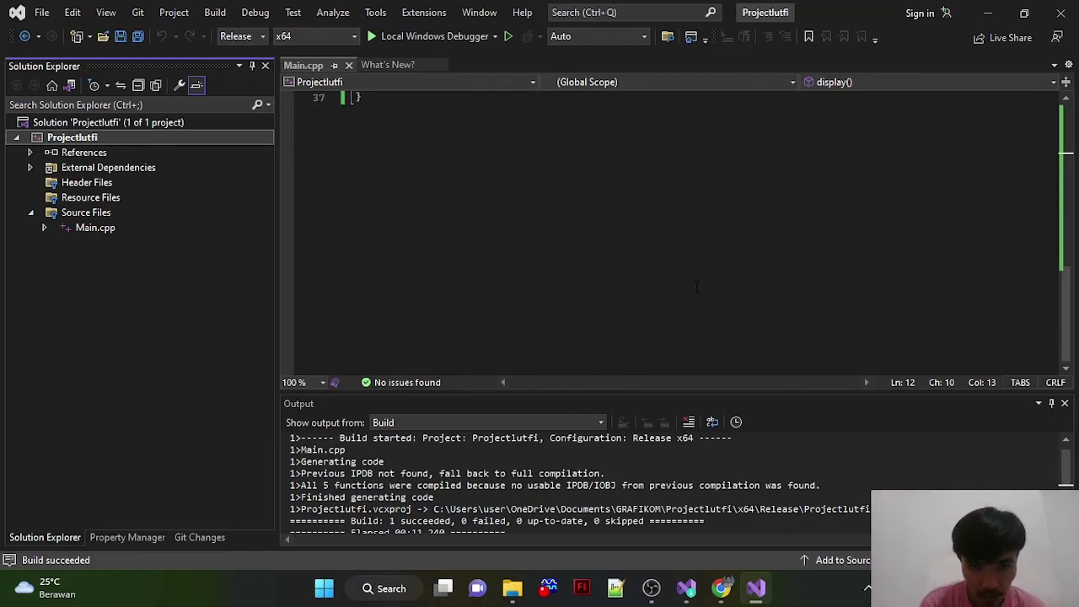
scroll(697, 288, "up", 5)
scroll(697, 288, "up", 7)
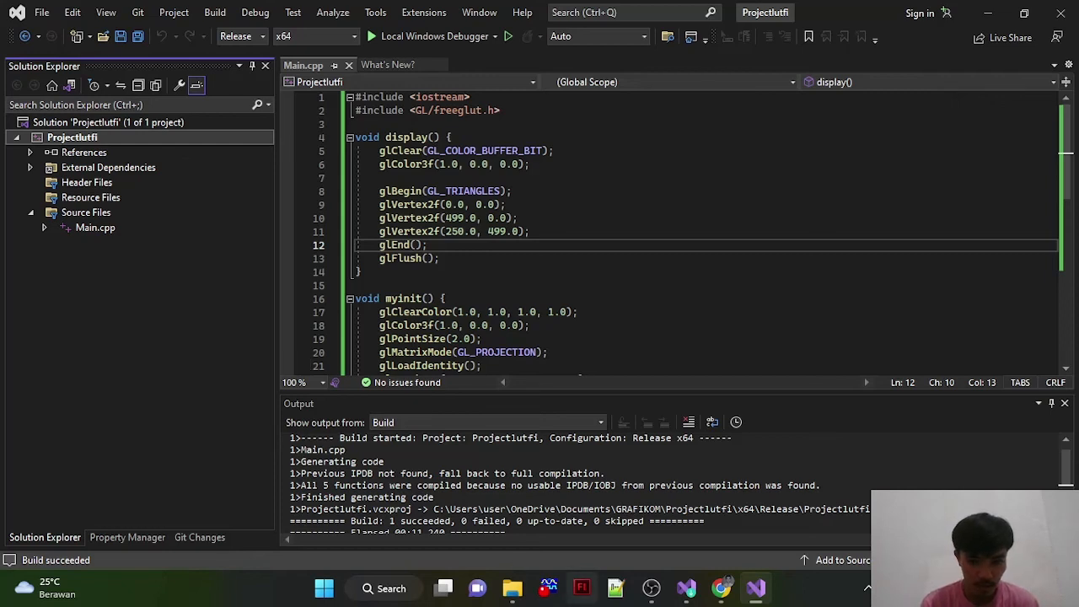
Step: Switch to File Explorer and copy freeglut.dll and freeglutd.dll from Documents > GRAFIKOM > Utility for Visual Studio > dll
left_click(513, 588)
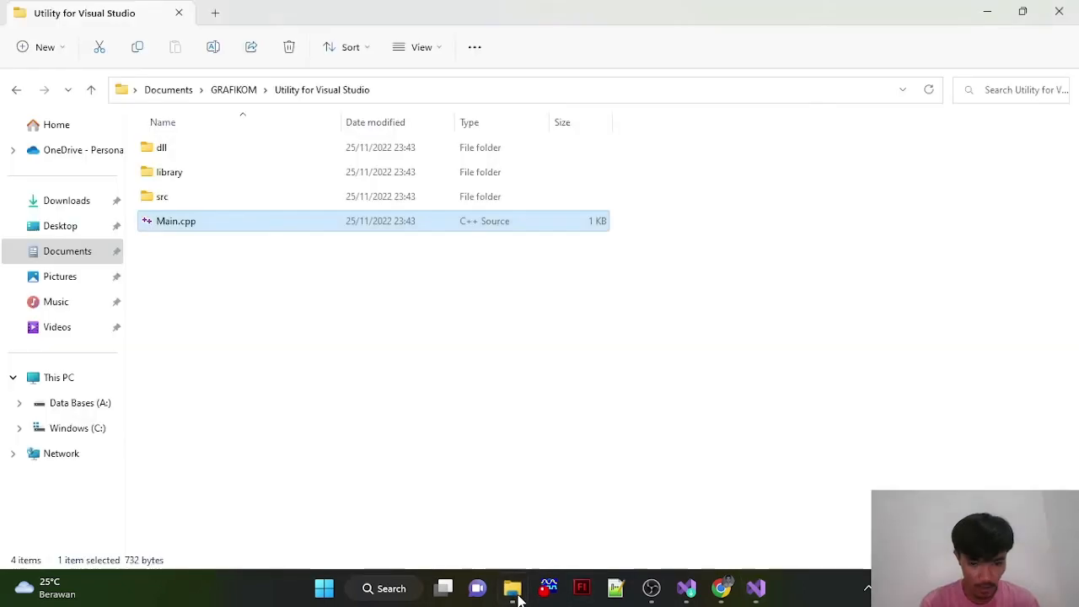
left_click(85, 437)
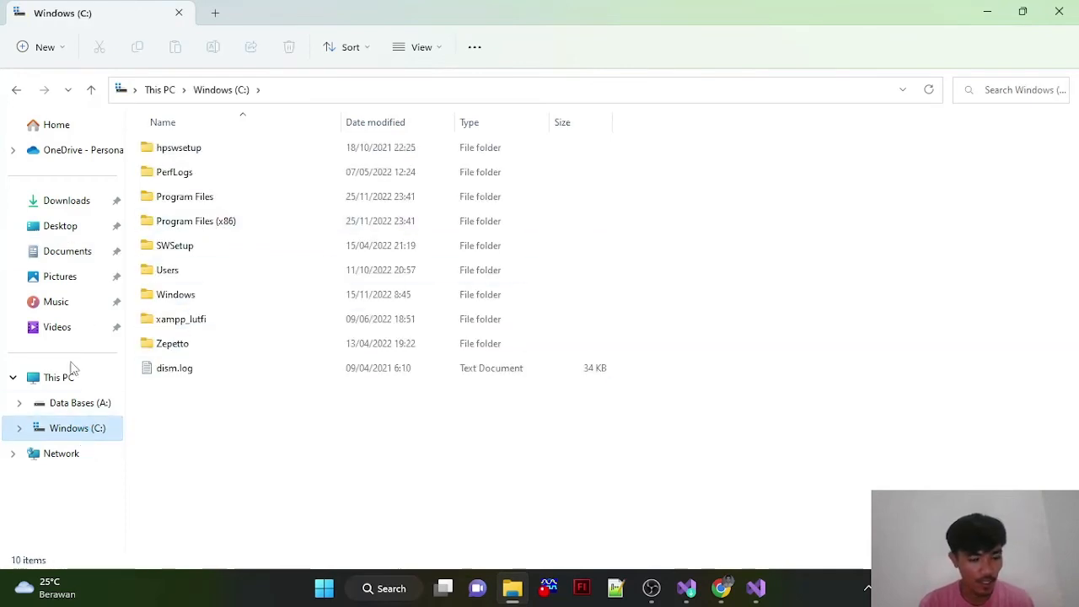
left_click(73, 257)
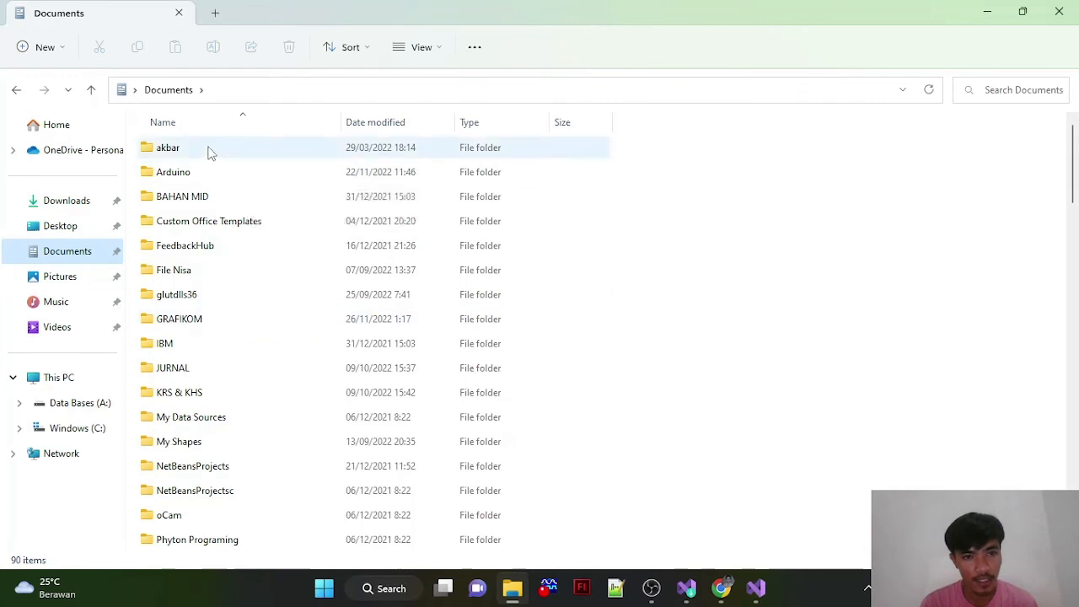
double_click(209, 321)
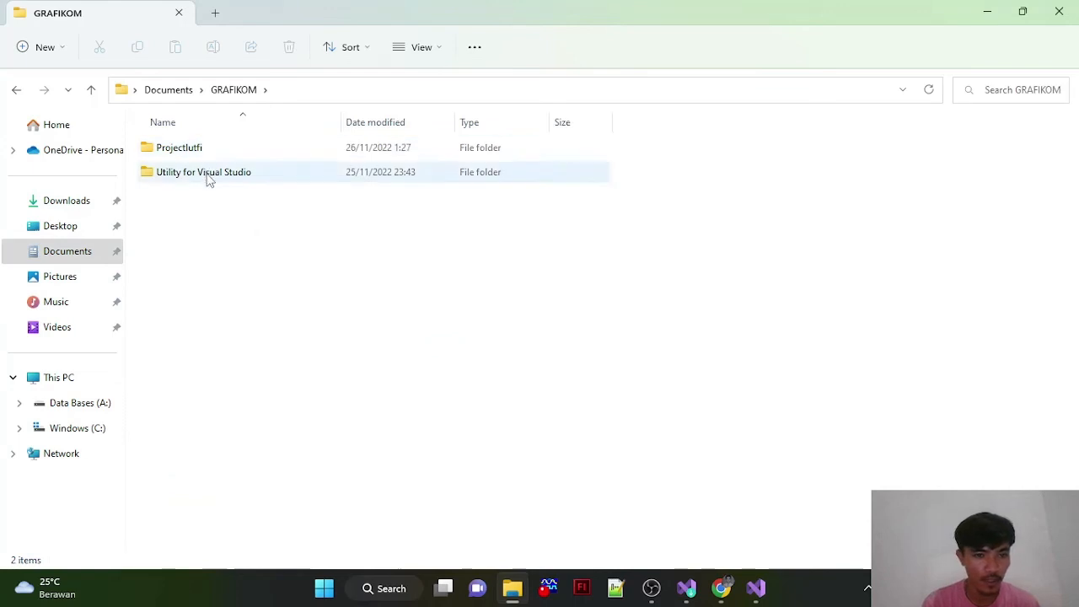
double_click(209, 179)
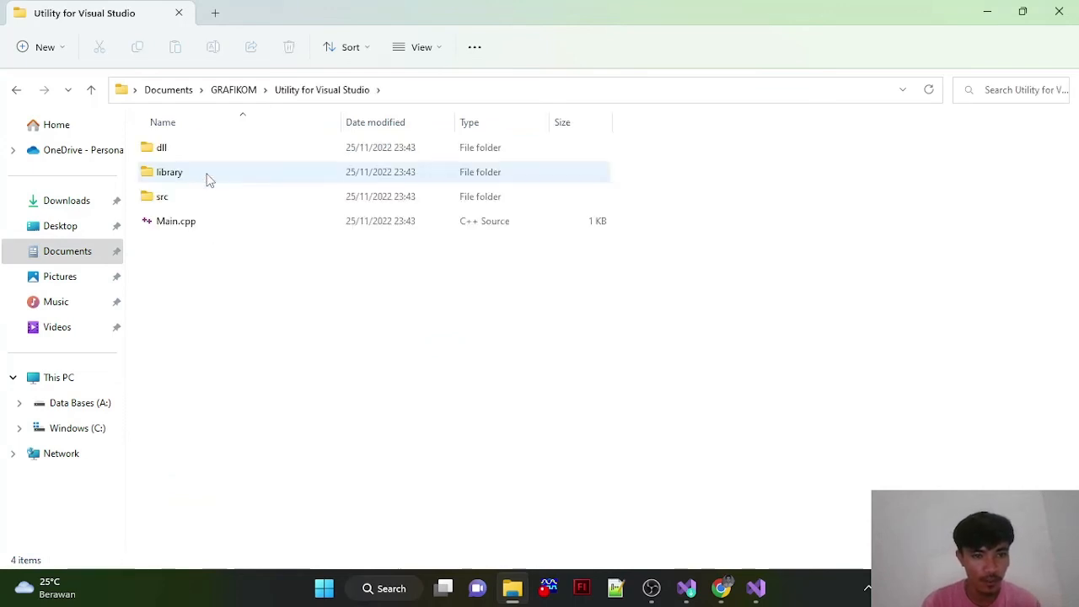
double_click(231, 145)
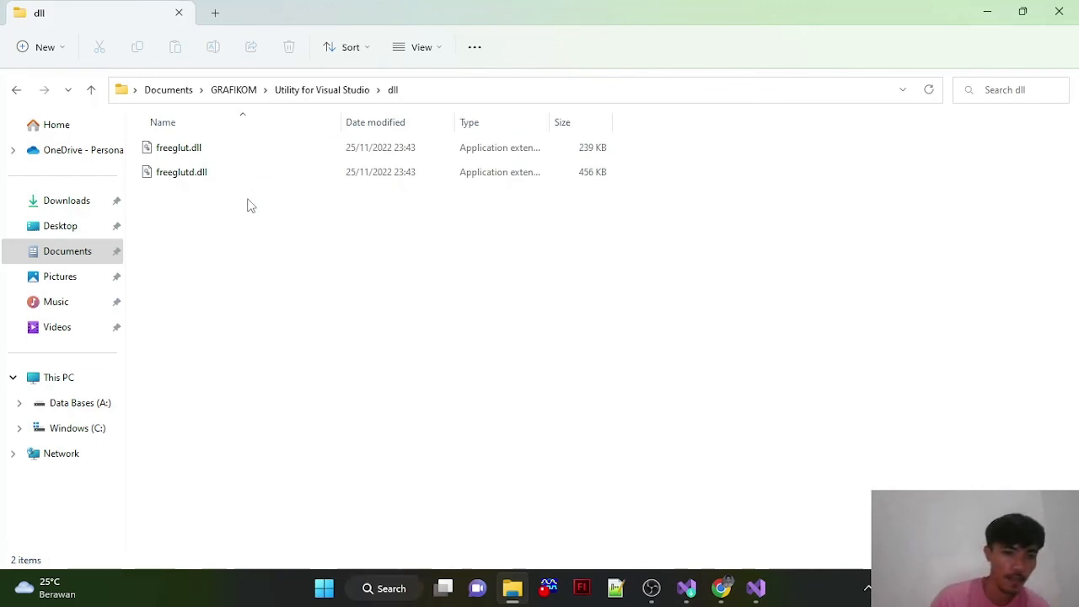
left_click(225, 154)
key("ctrl+a")
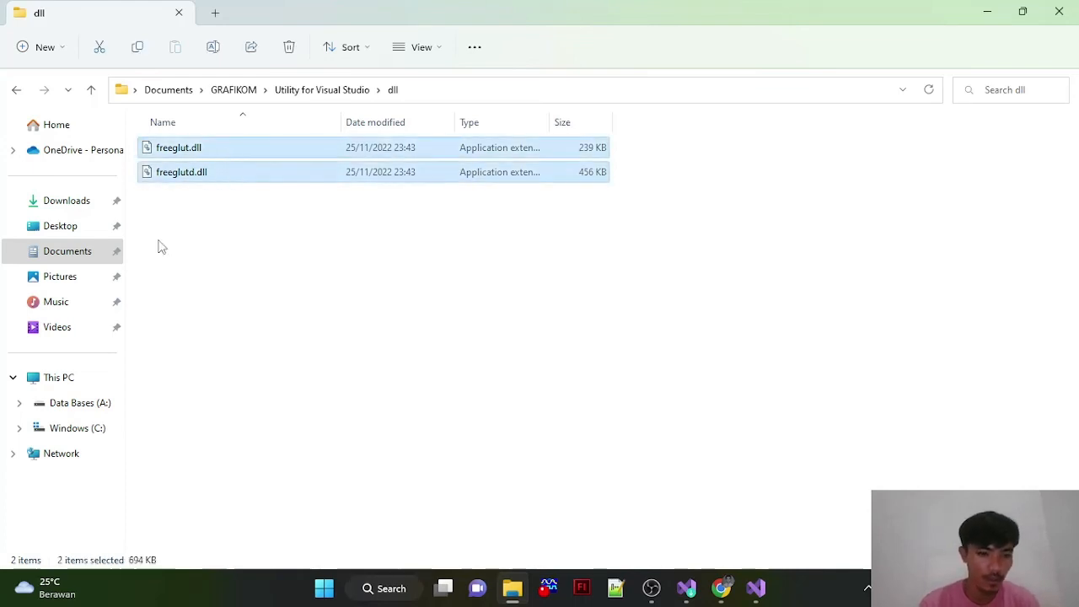
Step: Paste the two copied freeglut DLL files into C:\Windows\System32, granting administrator permission for each file
left_click(81, 436)
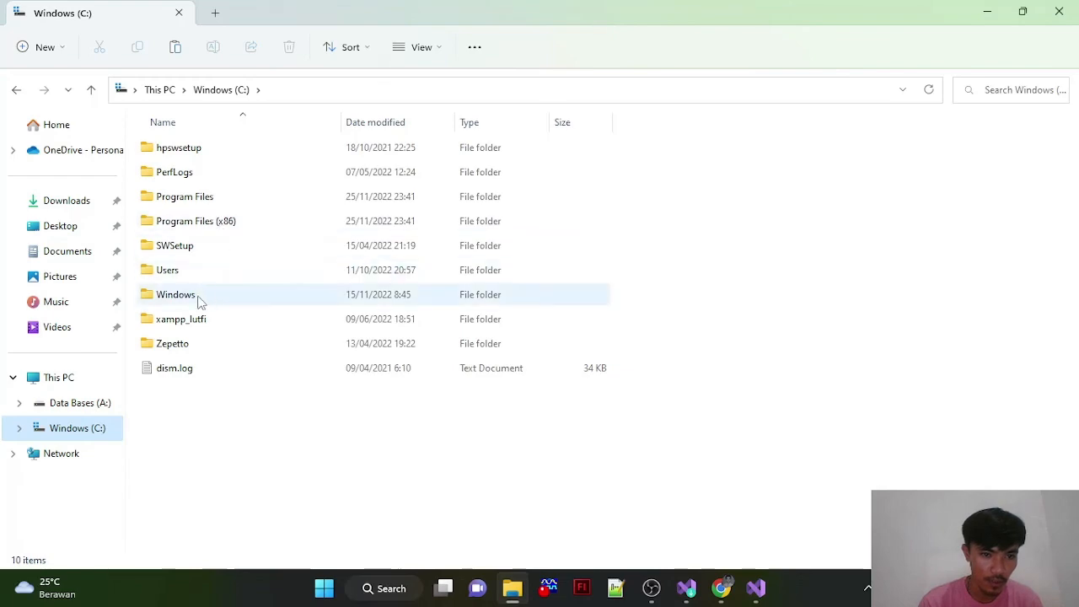
double_click(199, 295)
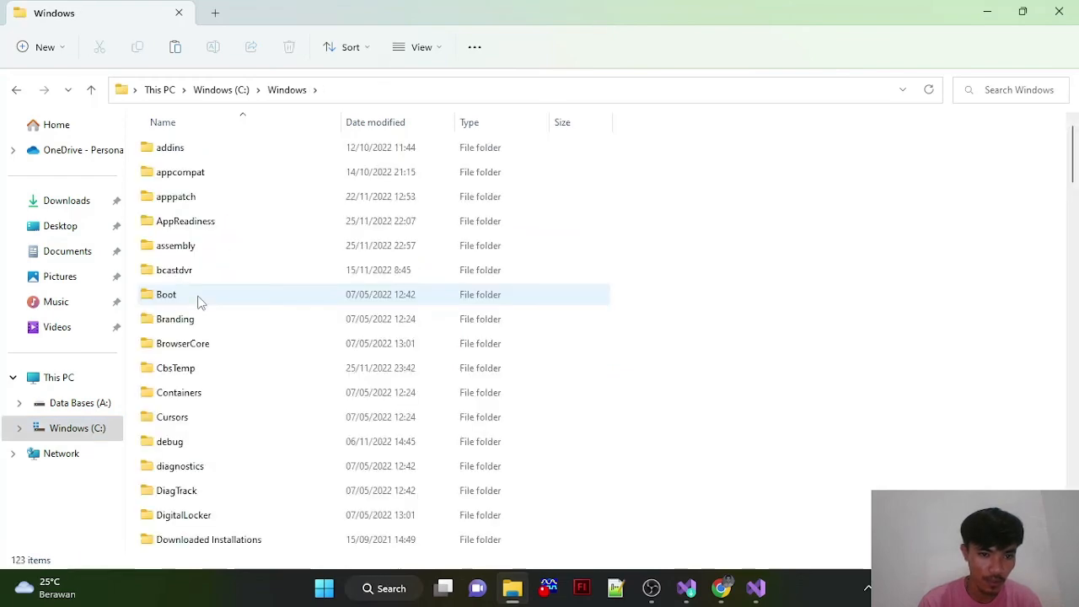
scroll(200, 304, "down", 15)
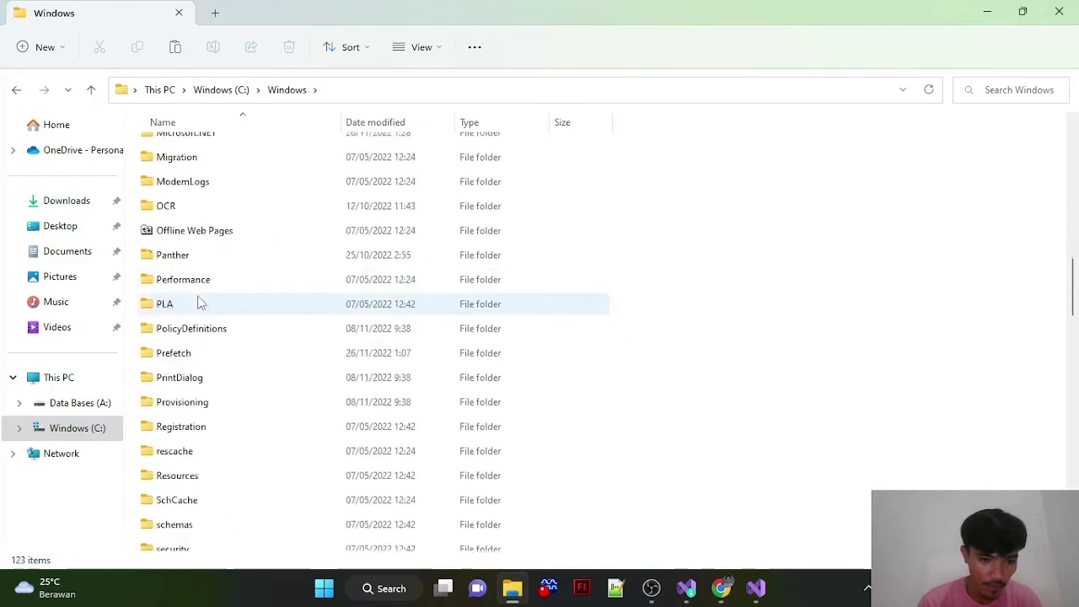
scroll(200, 303, "down", 17)
scroll(199, 303, "up", 5)
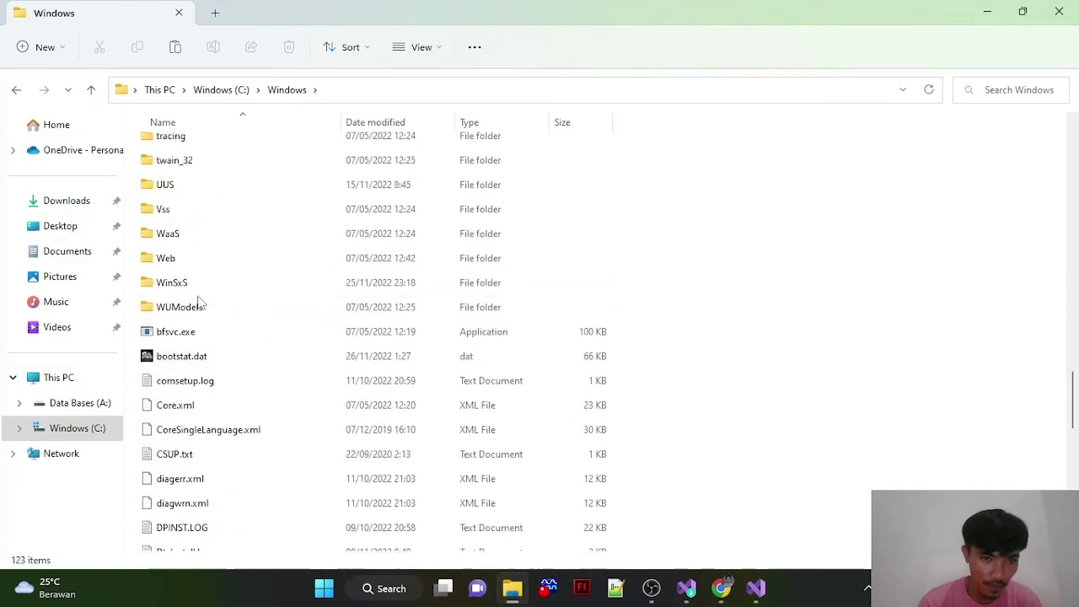
scroll(200, 304, "up", 3)
scroll(200, 303, "up", 1)
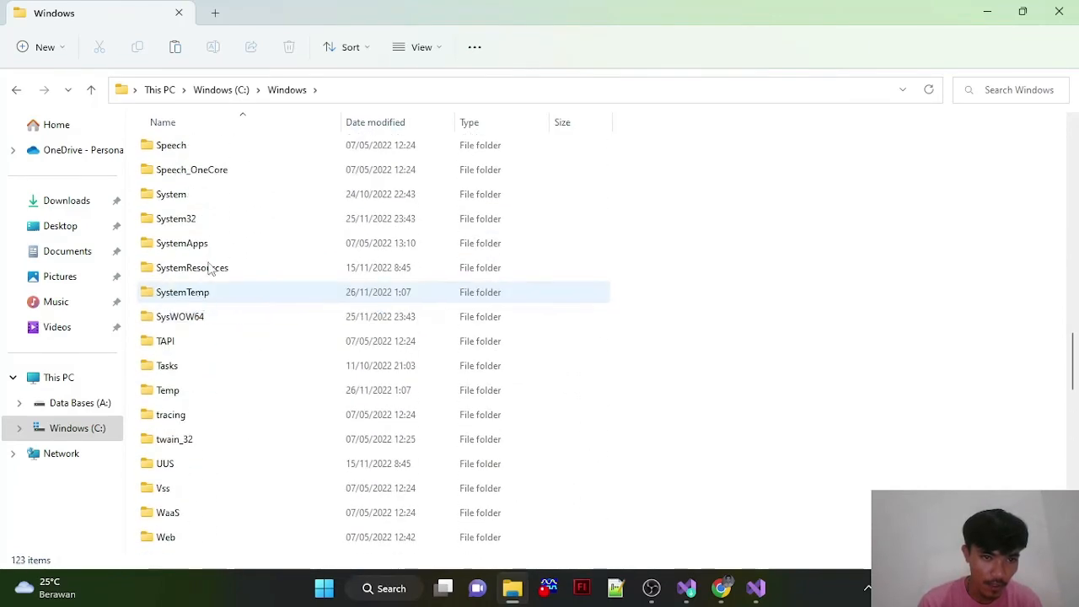
double_click(216, 221)
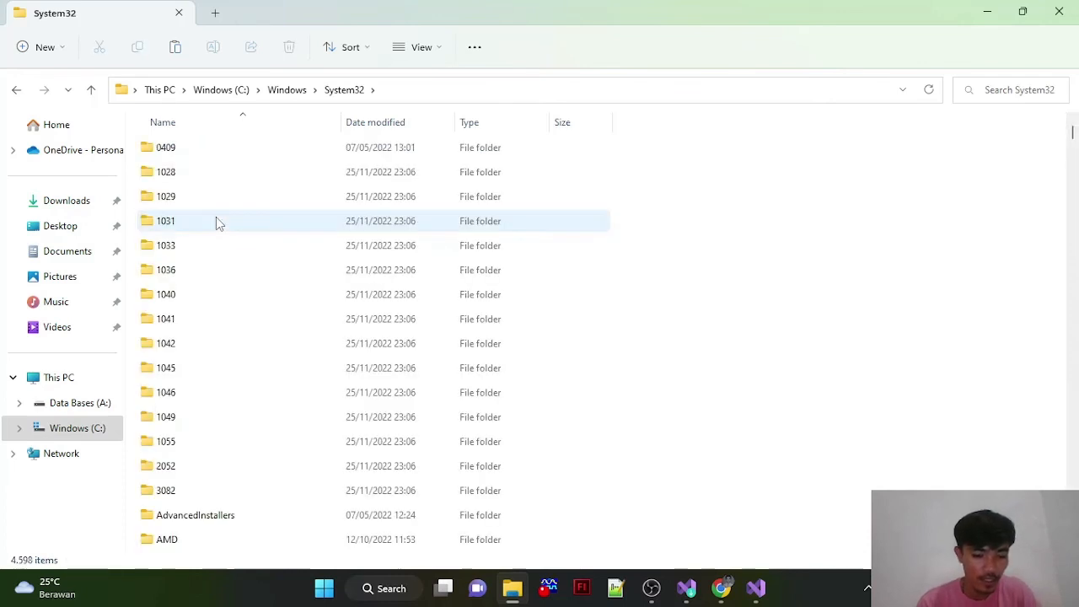
key("ctrl+v")
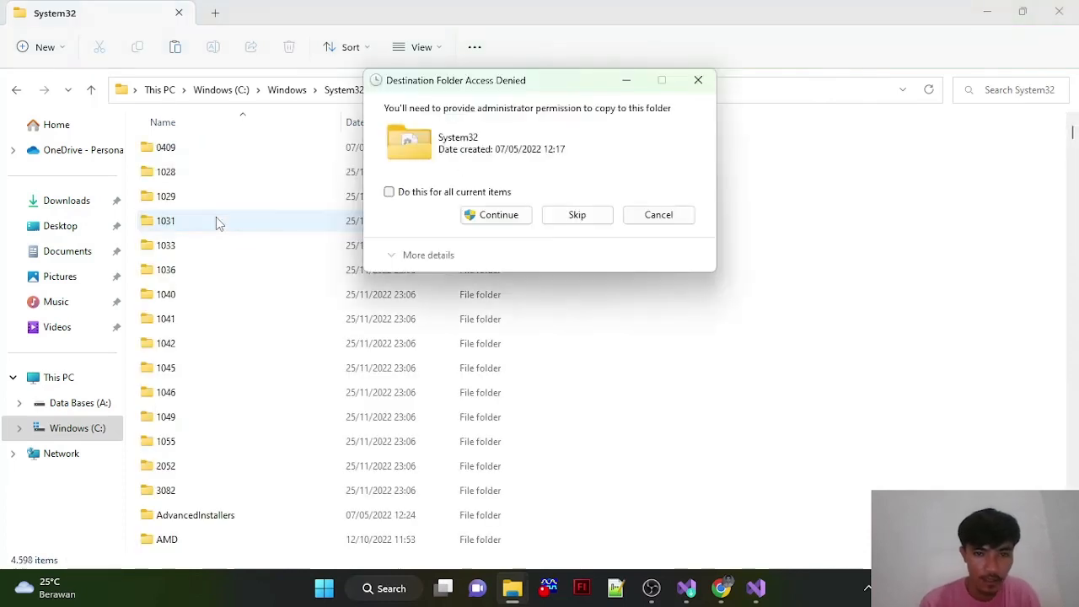
left_click(500, 217)
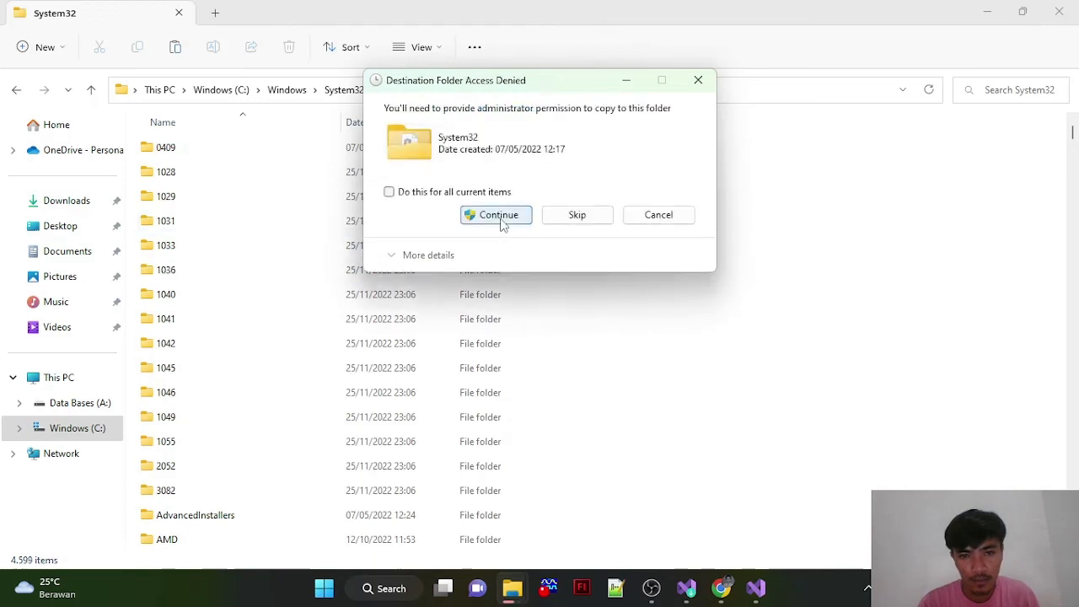
left_click(502, 216)
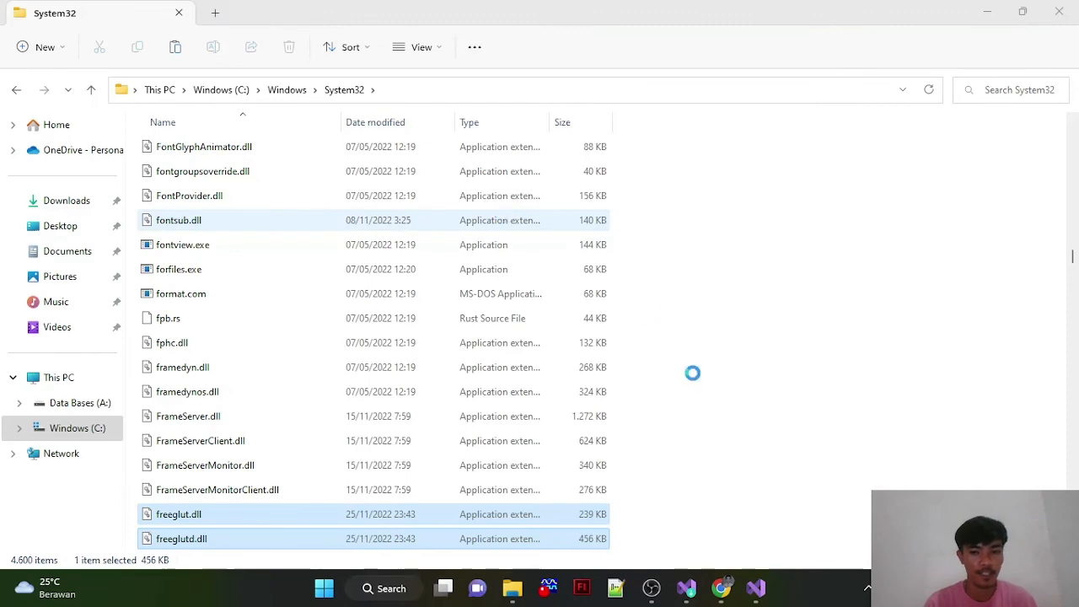
Step: Switch to Visual Studio, run the project with Local Windows Debugger, and view the Points window maximized before restoring its size
left_click(762, 595)
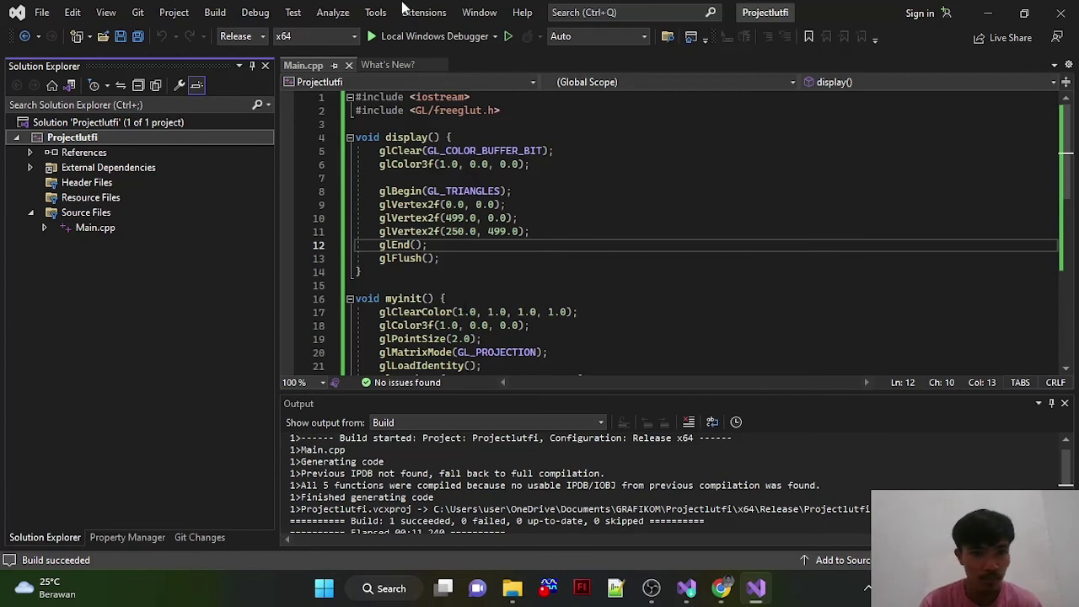
left_click(427, 37)
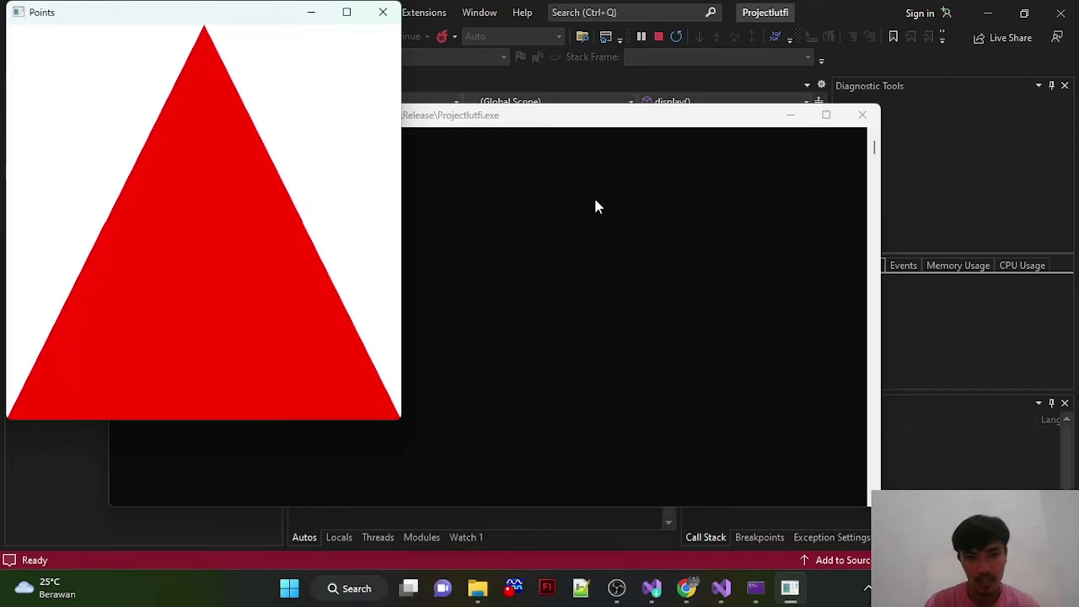
left_click(348, 12)
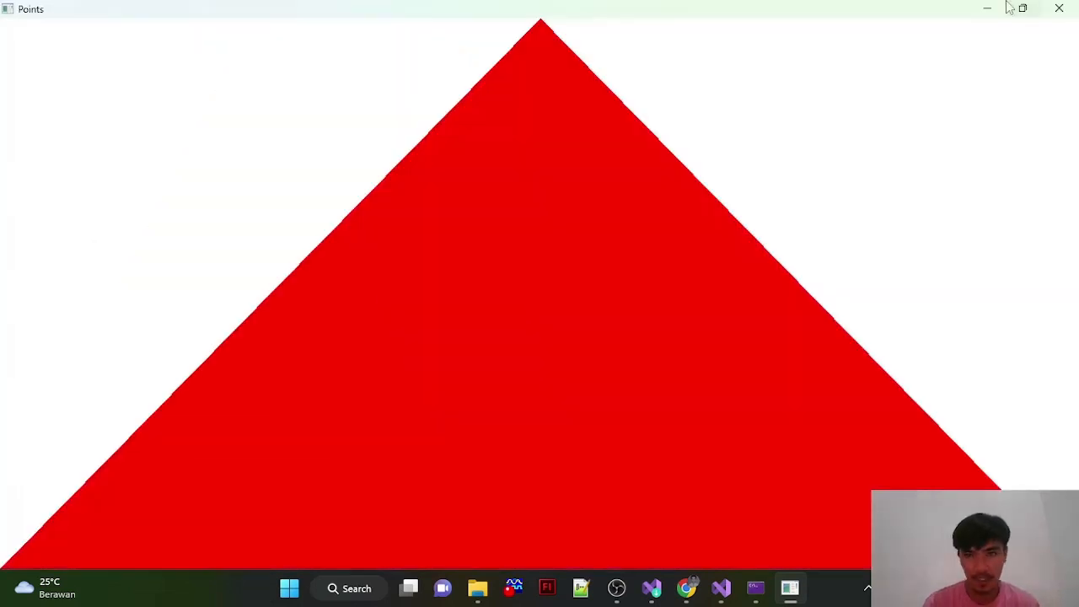
left_click(1022, 9)
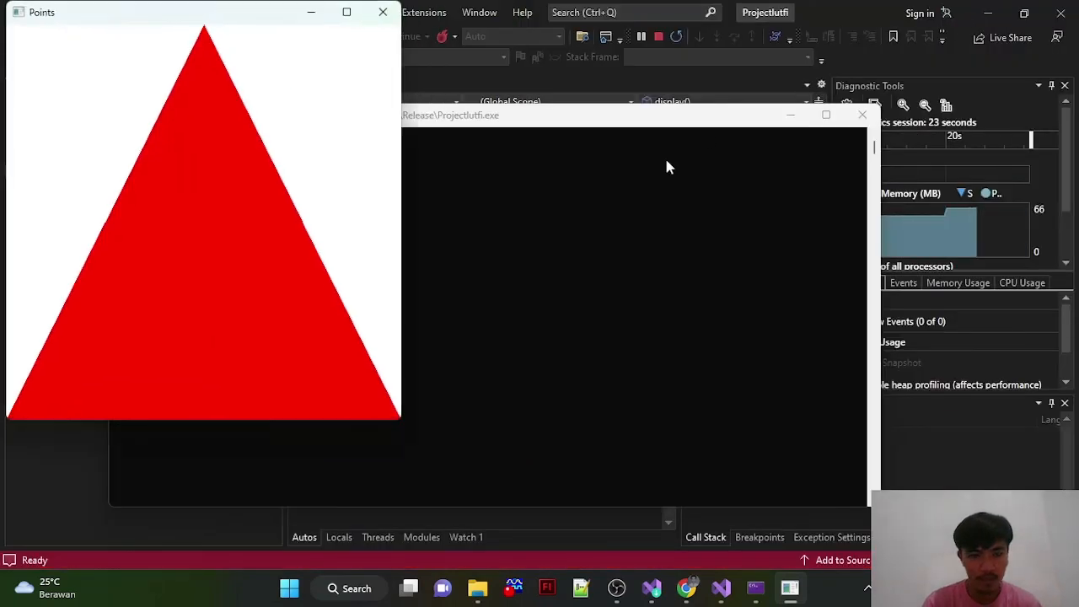